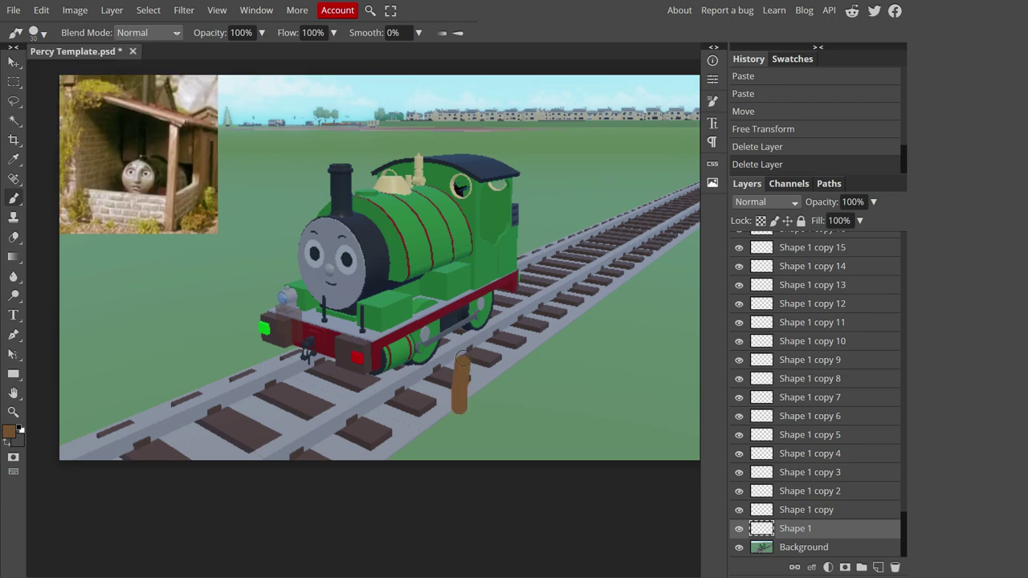
Step: Paint a brown post beside the engine and the brown outline of the shed's side wall on the Shape 1 layer
mouse_move(615, 294)
mouse_down()
mouse_move(606, 87)
mouse_move(699, 231)
mouse_up()
scroll(619, 329, down, 2)
scroll(618, 329, up, 10)
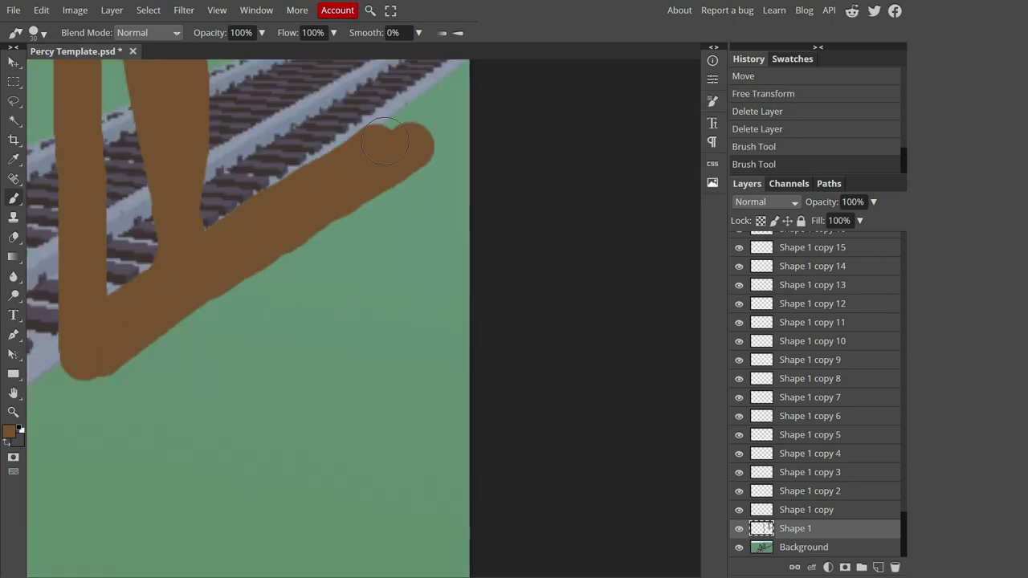
scroll(420, 109, down, 3)
mouse_move(431, 88)
mouse_down()
mouse_move(408, 327)
mouse_move(474, 501)
mouse_up()
Step: Fill in the brown side wall using enlarged brush sizes of 270 and 135
click(33, 32)
drag(529, 313, 606, 194)
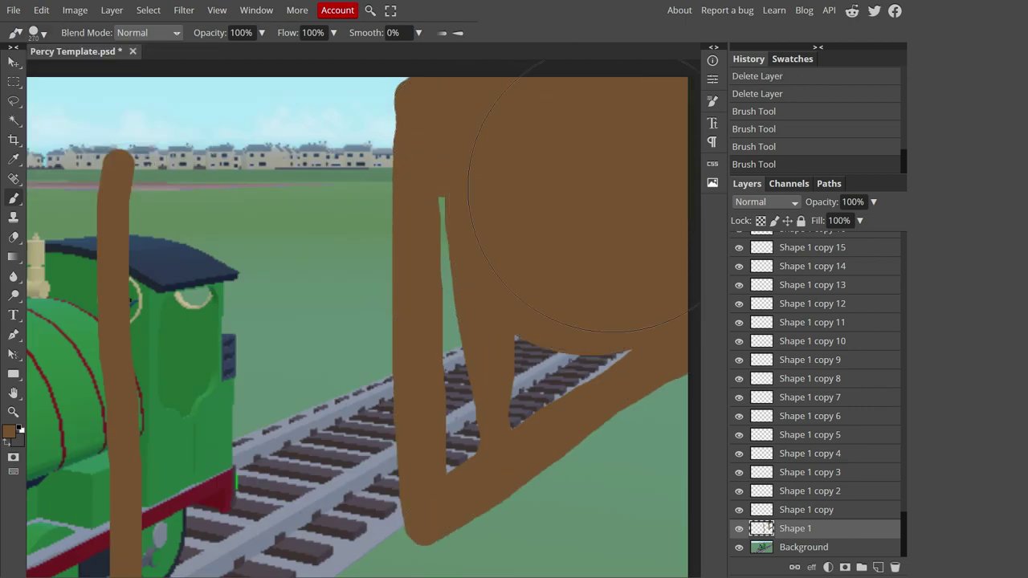
click(33, 32)
drag(562, 362, 458, 417)
scroll(363, 319, down, 5)
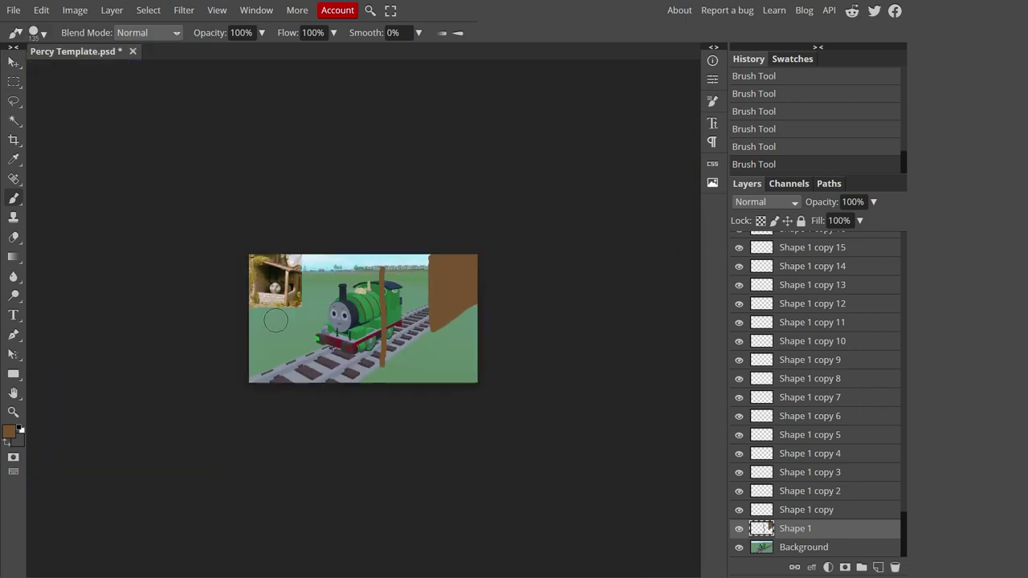
scroll(364, 319, up, 3)
scroll(363, 318, down, 2)
mouse_move(522, 305)
mouse_down()
mouse_move(500, 338)
mouse_move(494, 169)
mouse_up()
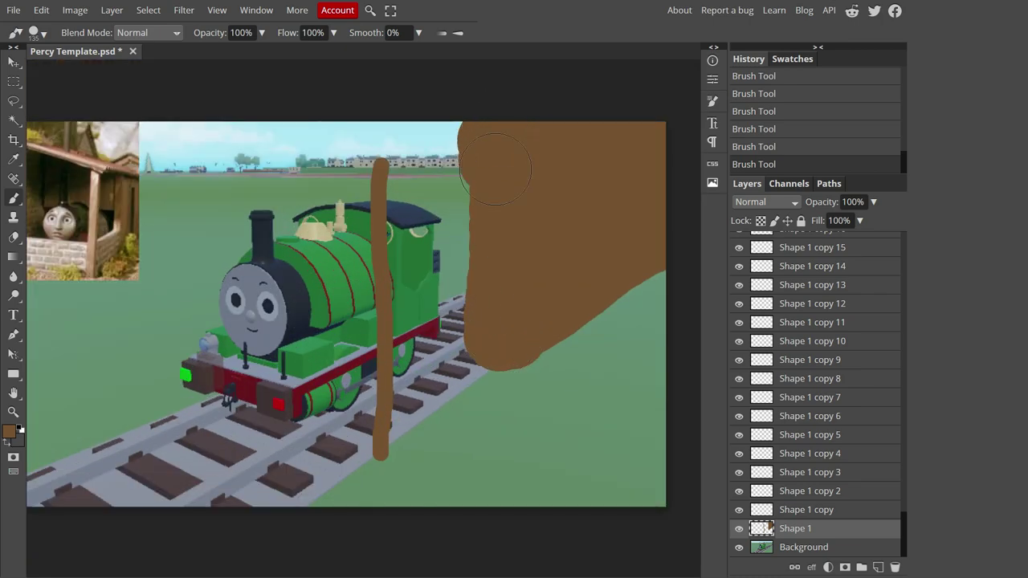
Step: Reduce the brush to size 37 and extend the brown wall's edge and lower corner towards the engine's cab
click(33, 32)
drag(145, 71, 100, 70)
mouse_move(477, 322)
mouse_down()
mouse_move(471, 376)
mouse_move(529, 346)
mouse_up()
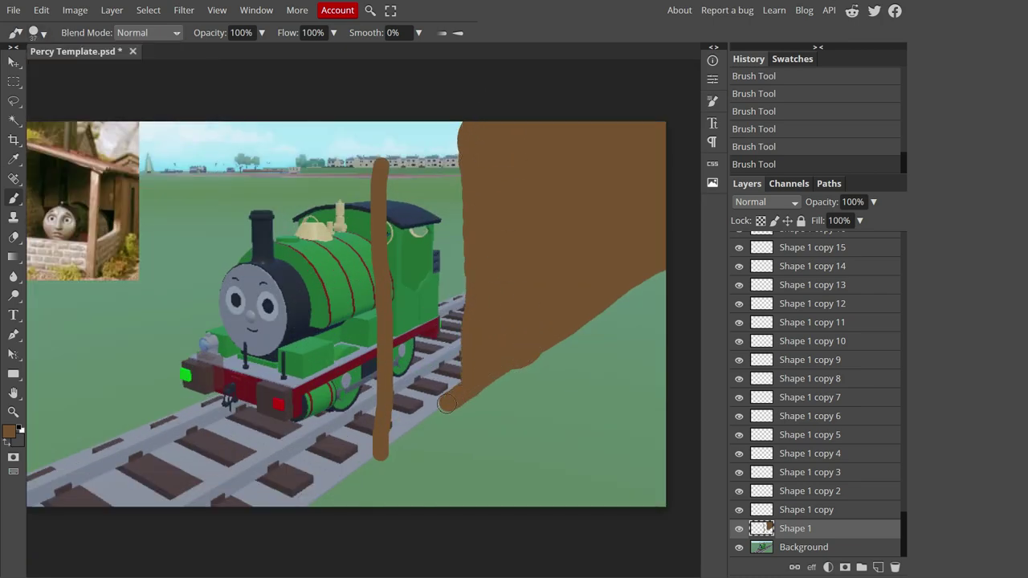
mouse_move(447, 403)
mouse_down()
mouse_move(446, 209)
mouse_move(468, 250)
mouse_up()
Step: Erase the brown post painted over the engine's cab
key(e)
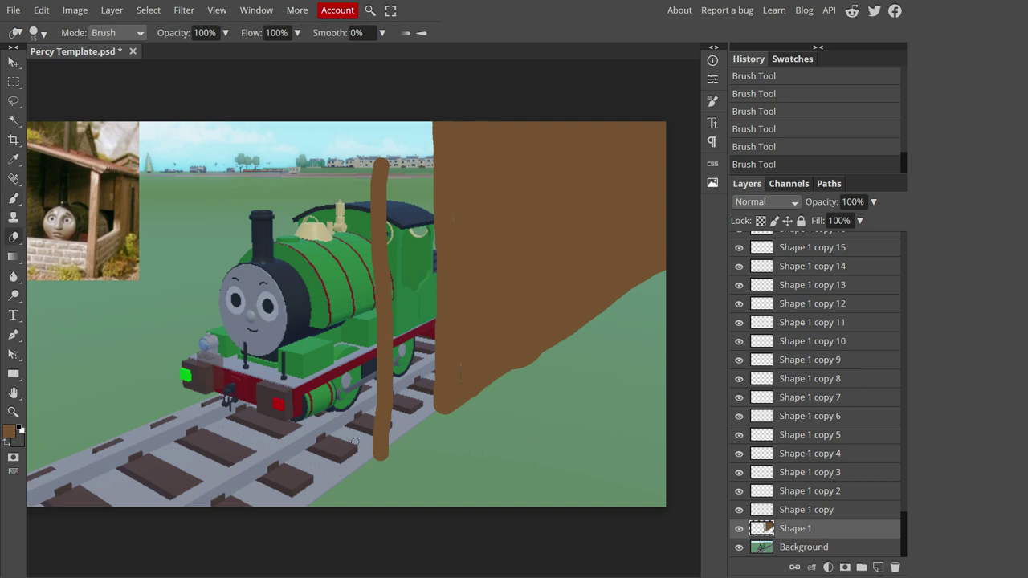
click(33, 33)
drag(382, 165, 383, 391)
Step: Paint a new straight brown post farther forward, across the engine's boiler
key(b)
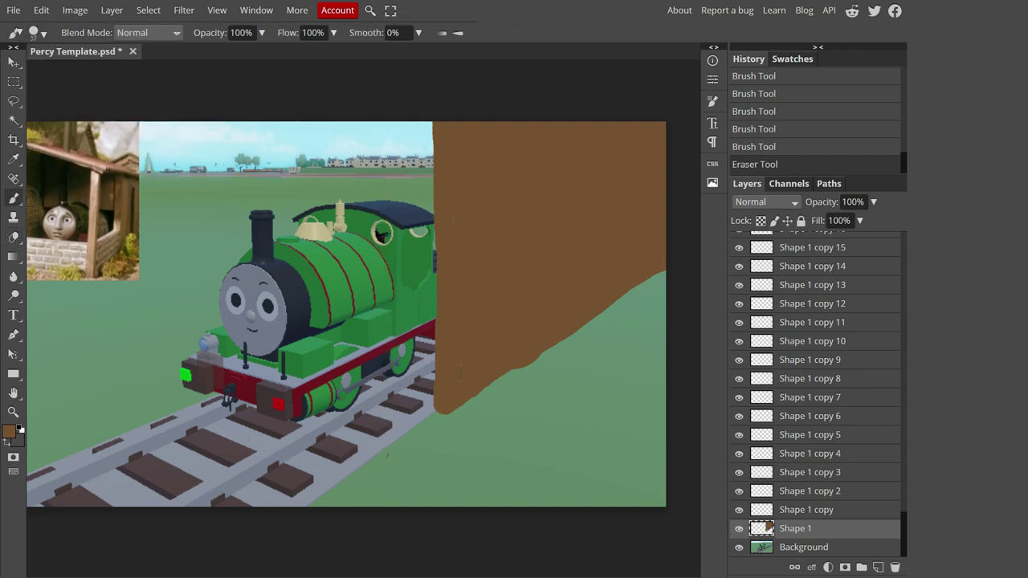
key(ctrl+z)
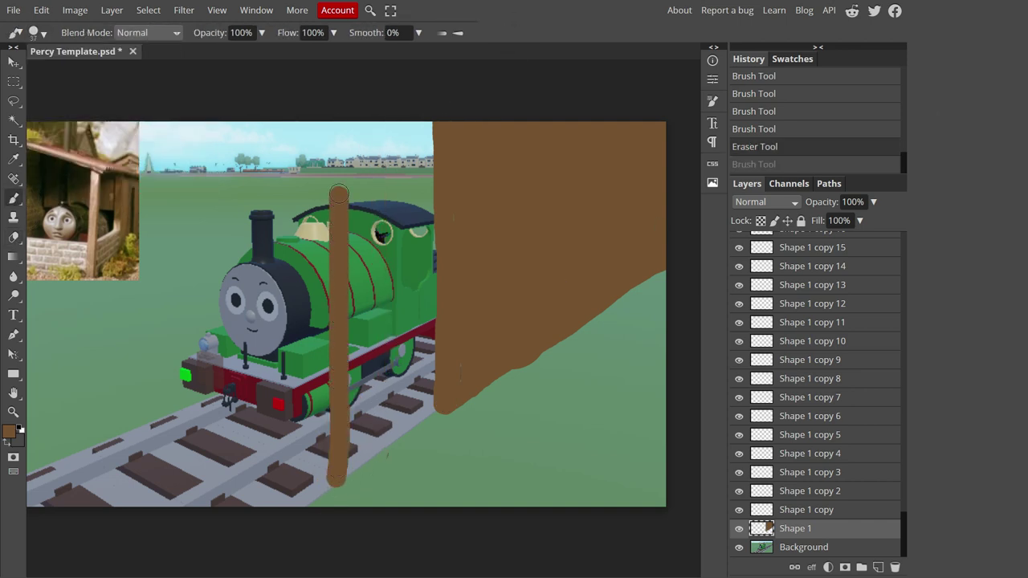
drag(338, 194, 338, 172)
Step: Erase the tops of the brown post and side wall to give them slanted upper edges
scroll(338, 172, up, 2)
key(e)
click(297, 303)
scroll(660, 220, down, 2)
click(383, 441)
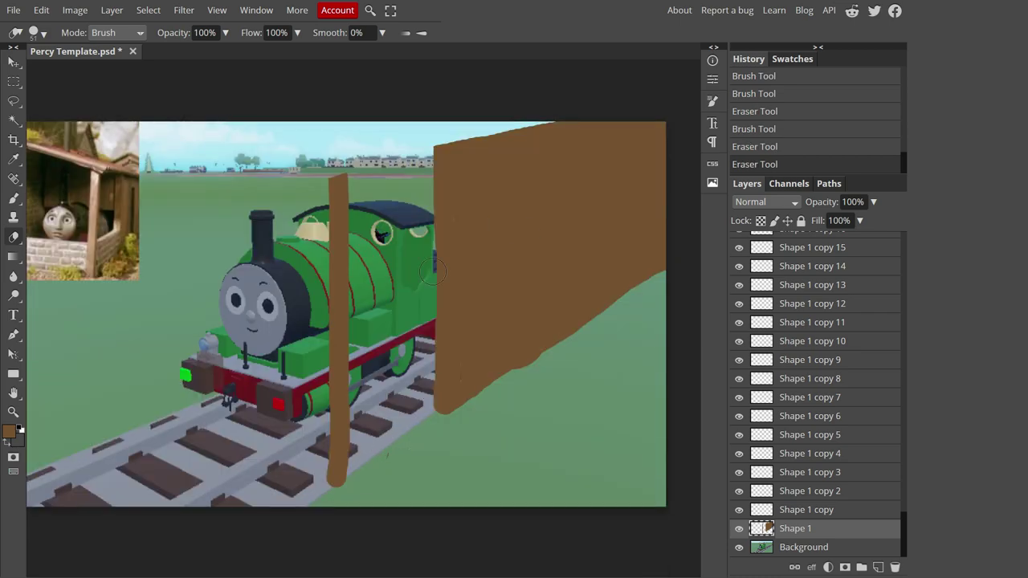
scroll(383, 441, up, 3)
scroll(256, 312, down, 3)
scroll(257, 312, up, 1)
Step: Paint the shed roof in grey-brown 6a6054 on the Shape 1 copy layer, above the post and side wall
key(b)
click(822, 509)
scroll(361, 361, up, 1)
click(9, 431)
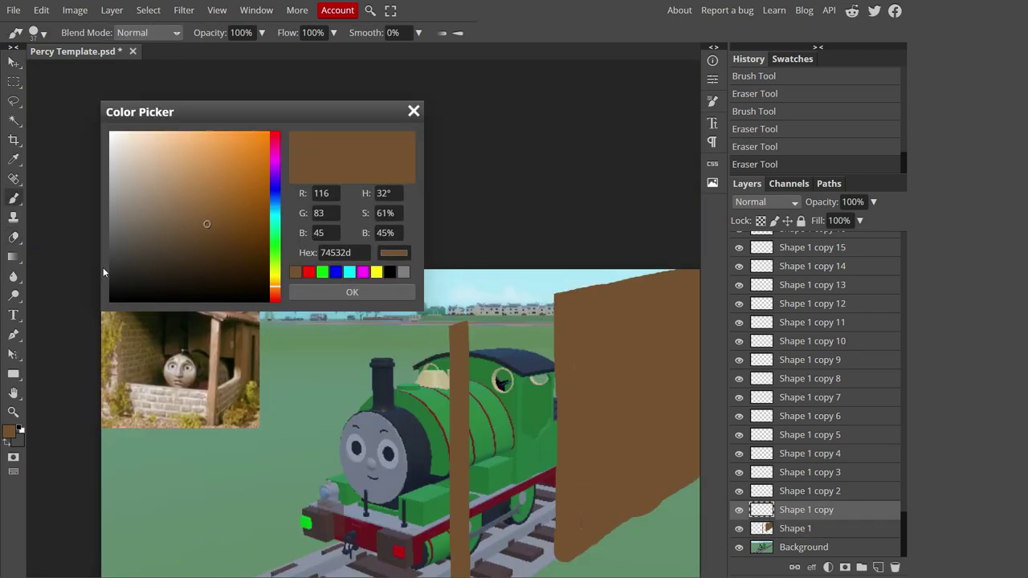
click(103, 268)
click(348, 291)
drag(440, 321, 689, 274)
mouse_move(312, 279)
mouse_down()
mouse_move(465, 293)
mouse_move(432, 298)
mouse_move(404, 294)
mouse_move(619, 282)
mouse_up()
Step: Select the Shape 1 copy 2 layer for painting the low wall
scroll(361, 362, down, 3)
click(809, 491)
click(9, 431)
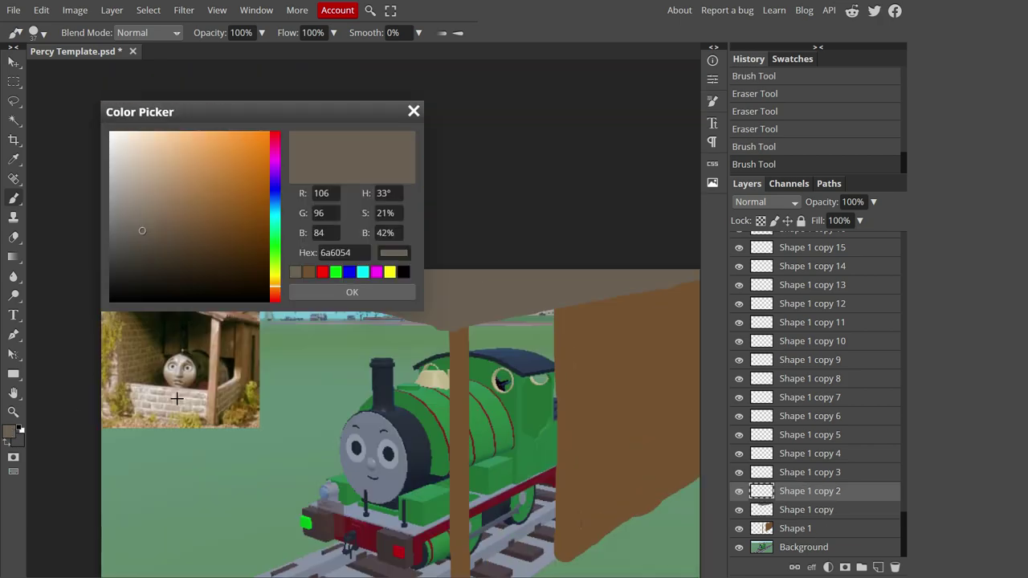
click(207, 367)
scroll(161, 386, up, 2)
scroll(161, 385, up, 2)
click(329, 377)
click(354, 291)
scroll(361, 361, down, 3)
drag(268, 546, 434, 450)
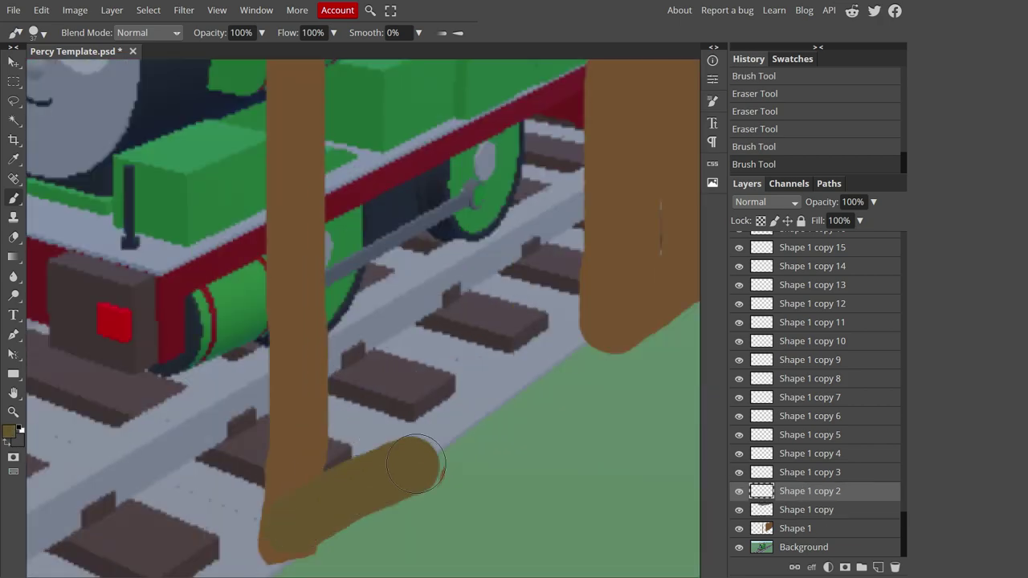
key(ctrl+z)
Step: Set the foreground colour to stone tone a39385, sampled from the brick wall in the reference photo
scroll(362, 361, down, 3)
scroll(361, 361, up, 3)
click(9, 431)
scroll(204, 379, up, 3)
click(246, 452)
click(245, 452)
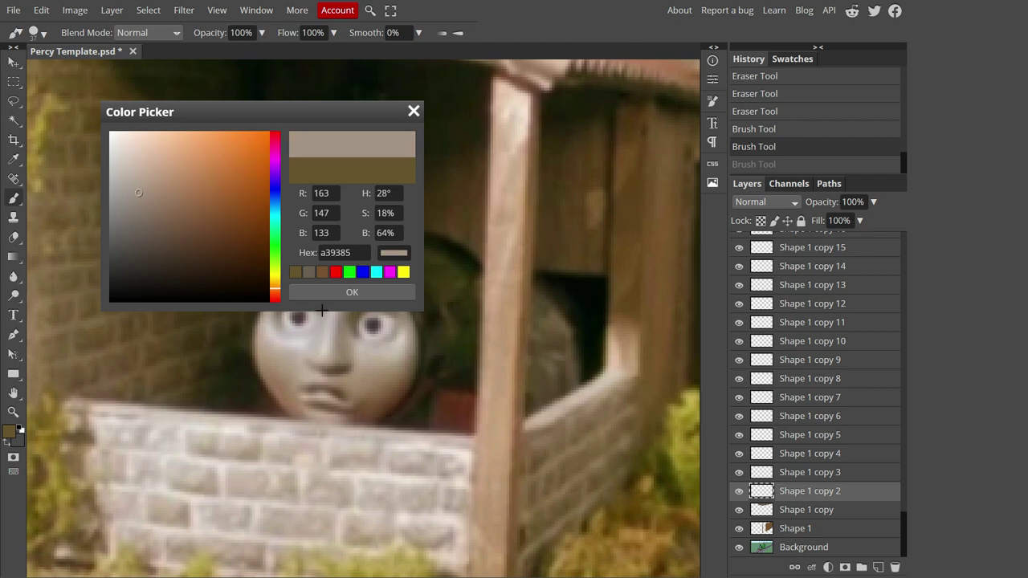
click(352, 291)
Step: Paint the low stone wall from the brown side wall around the post and across the engine's front
scroll(259, 412, down, 3)
scroll(88, 526, up, 2)
mouse_move(89, 526)
mouse_down()
mouse_move(517, 239)
mouse_move(143, 398)
mouse_move(131, 232)
mouse_move(509, 70)
mouse_move(252, 188)
mouse_move(330, 290)
mouse_move(114, 229)
mouse_move(221, 198)
mouse_move(481, 81)
mouse_up()
scroll(482, 80, down, 3)
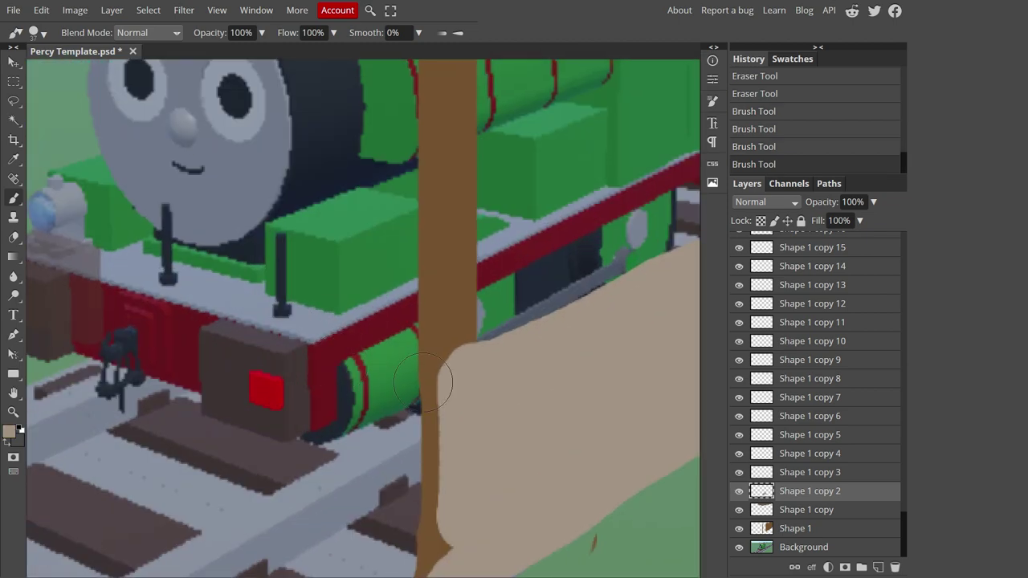
drag(449, 361, 69, 280)
scroll(321, 356, down, 3)
scroll(320, 355, up, 4)
mouse_move(514, 376)
mouse_down()
mouse_move(511, 429)
mouse_move(207, 344)
mouse_move(152, 203)
mouse_move(426, 372)
mouse_move(354, 307)
mouse_up()
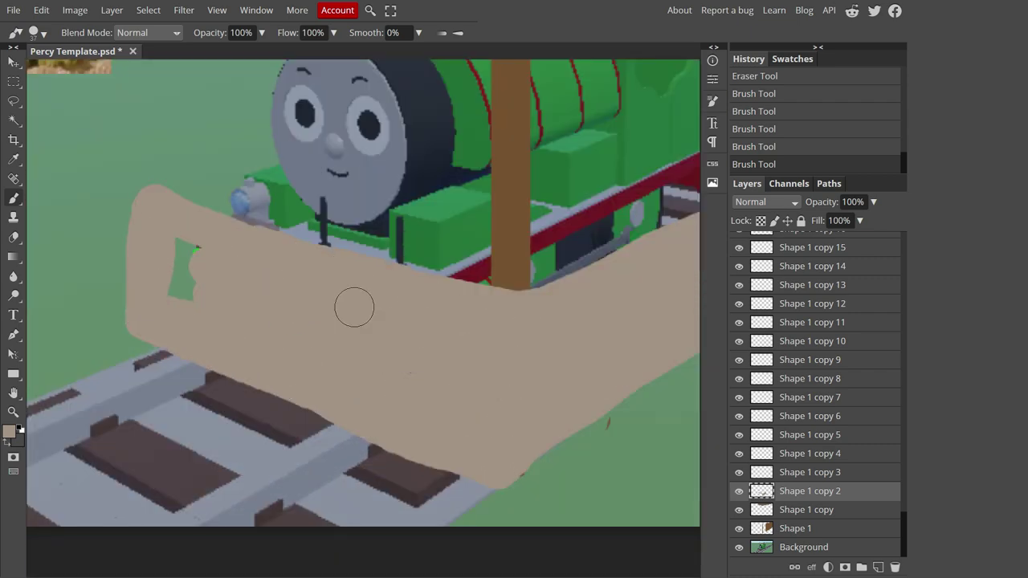
Step: Move the Shape 1 copy 2 layer below Shape 1, directly above the Background
drag(792, 494, 792, 536)
scroll(482, 361, down, 3)
scroll(654, 458, up, 5)
Step: On Shape 1, pick the wall's brown again, fill the gaps in the side wall and sharpen its lower corner with a thin brush
click(13, 236)
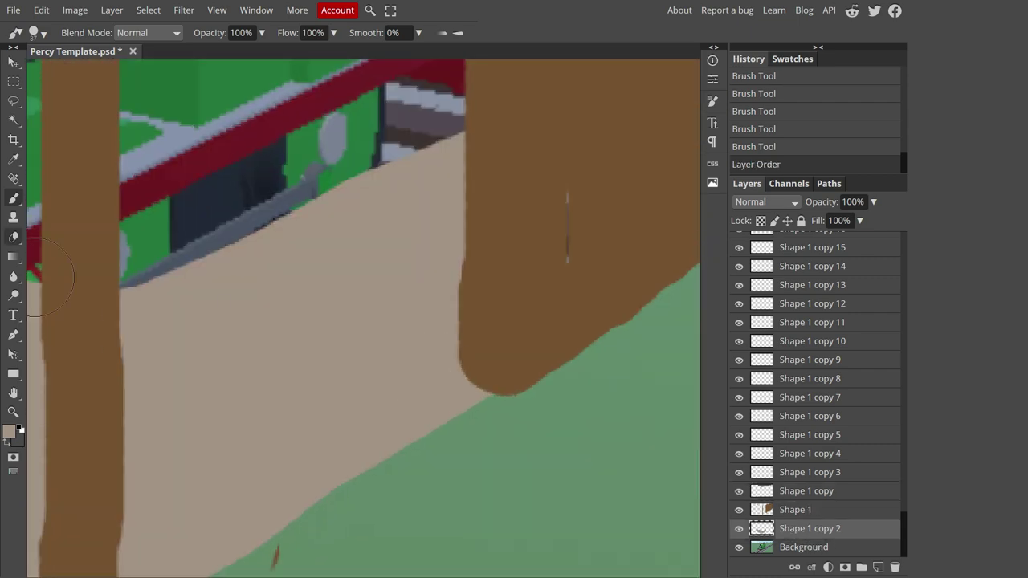
key(alt+bracketright)
click(5, 438)
click(356, 292)
mouse_move(562, 209)
mouse_down()
mouse_move(594, 241)
mouse_move(536, 255)
mouse_up()
key(b)
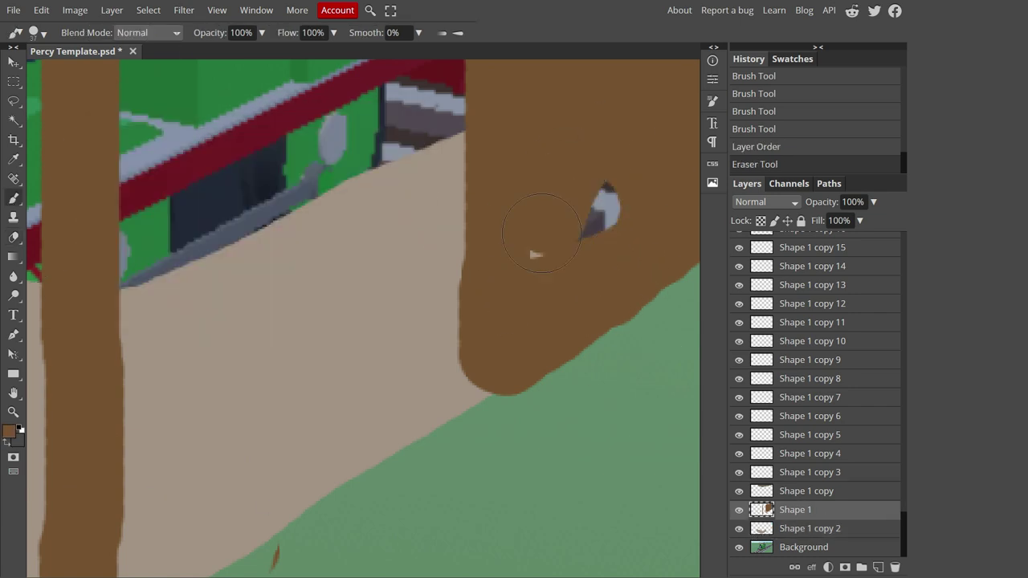
click(34, 33)
drag(161, 69, 114, 69)
drag(464, 359, 463, 415)
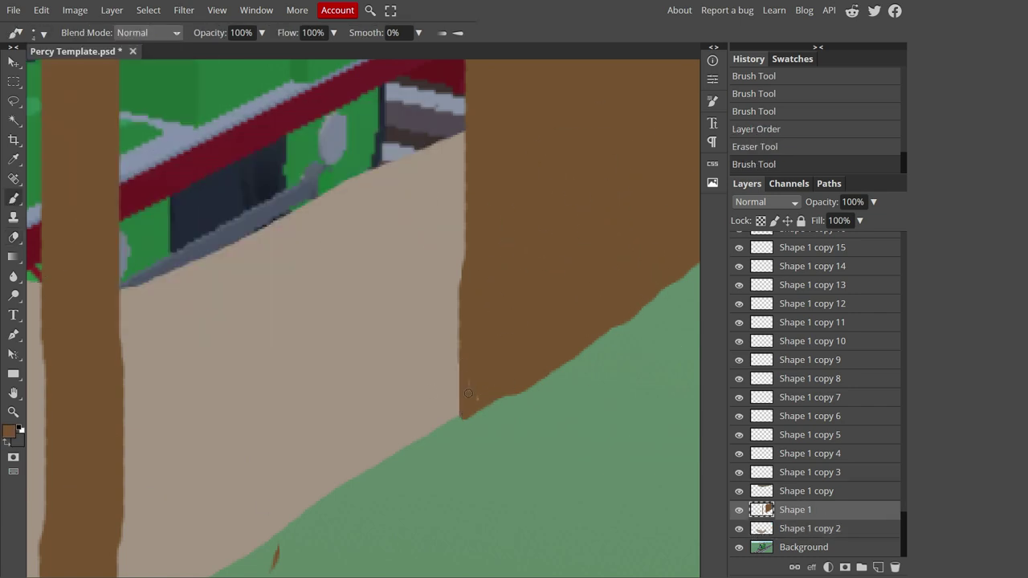
Step: On Shape 1 copy 3, sample the grass green and paint over the track in front of the low wall with a large brush
scroll(468, 393, down, 5)
click(809, 472)
alt+click(492, 441)
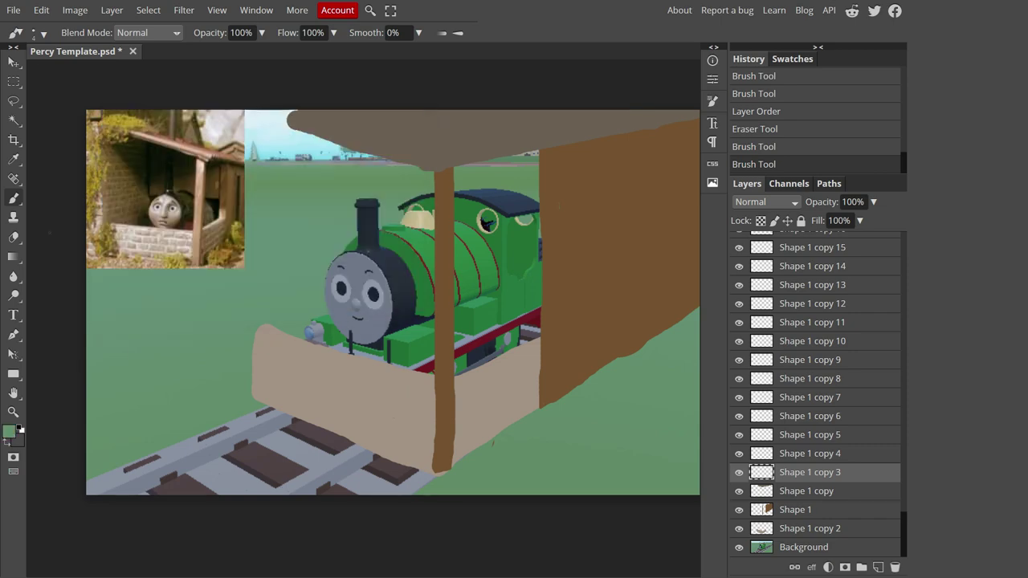
click(33, 32)
mouse_move(160, 474)
mouse_down()
mouse_move(310, 482)
mouse_move(228, 438)
mouse_up()
Step: Set the foreground colour to beige c2a88b sampled from the reference photo, and select the Shape 1 copy 4 layer
click(9, 431)
scroll(332, 320, up, 3)
scroll(160, 412, up, 5)
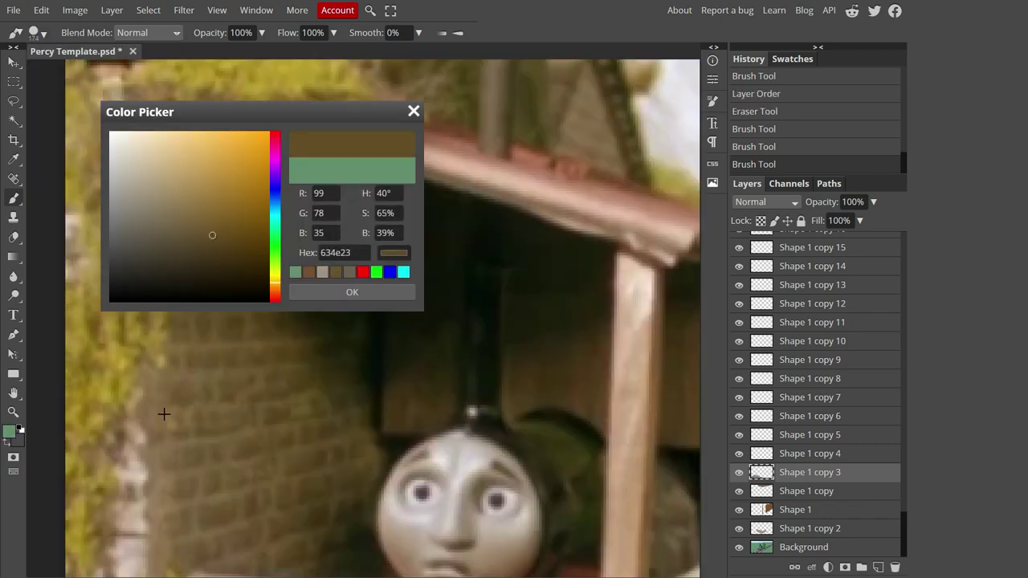
scroll(50, 452, up, 3)
click(51, 452)
scroll(349, 377, down, 5)
key(Return)
scroll(246, 339, down, 3)
key(alt+bracketright)
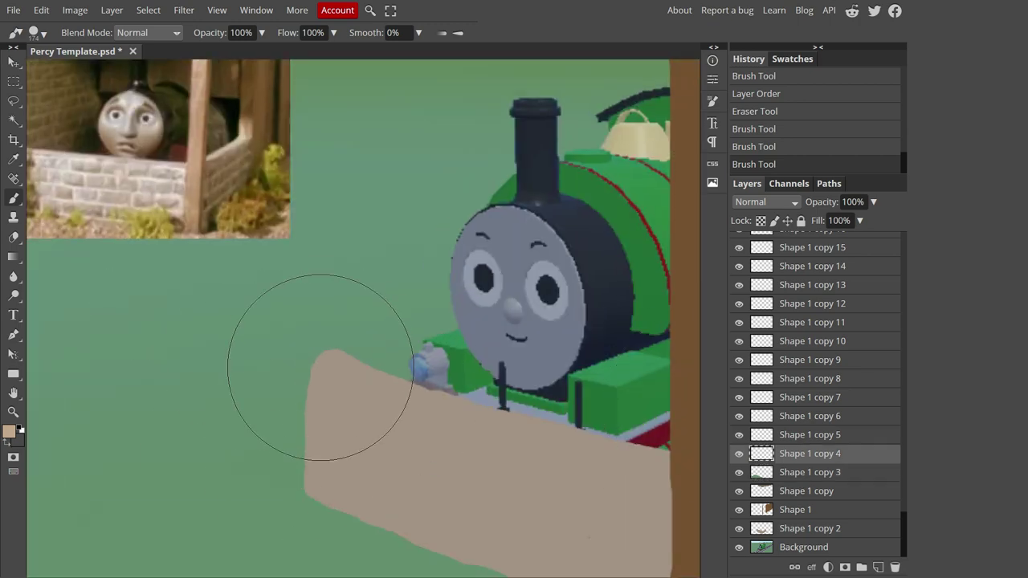
Step: Outline the beige rear wall with a vertical edge beside the low wall and diagonal lower edges across the engine
click(33, 32)
scroll(234, 353, down, 3)
drag(252, 390, 248, 287)
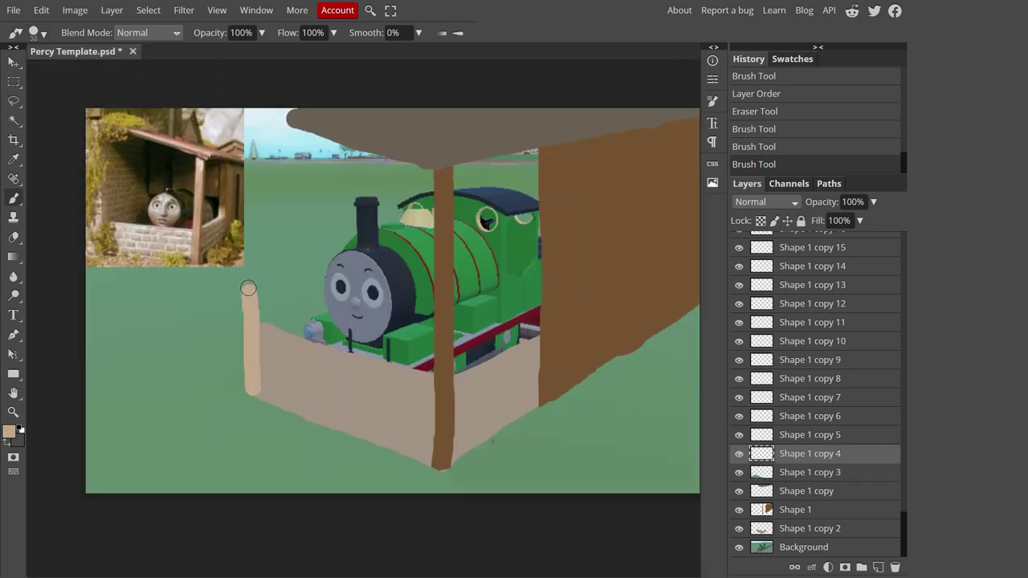
drag(239, 390, 590, 157)
drag(240, 393, 666, 184)
Step: Enlarge the brush and fill the rear wall with beige up to the picture's upper edge
key(bracketright)
key(bracketright)
key(bracketright)
key(bracketright)
key(bracketright)
key(bracketright)
right_click(307, 224)
mouse_move(308, 225)
mouse_down()
mouse_move(523, 143)
mouse_move(345, 273)
mouse_up()
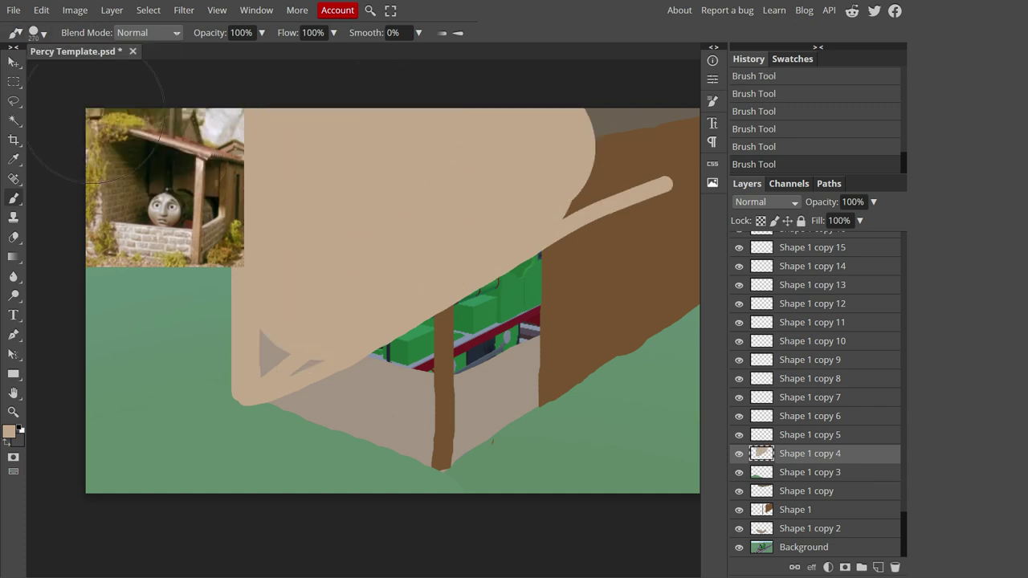
Step: Move the Shape 1 copy 4 layer below Shape 1 copy 2 and erase part of the beige wall's lower edge over the engine
key(bracketleft)
key(bracketleft)
key(bracketleft)
key(bracketleft)
key(bracketleft)
key(bracketleft)
drag(807, 454, 825, 534)
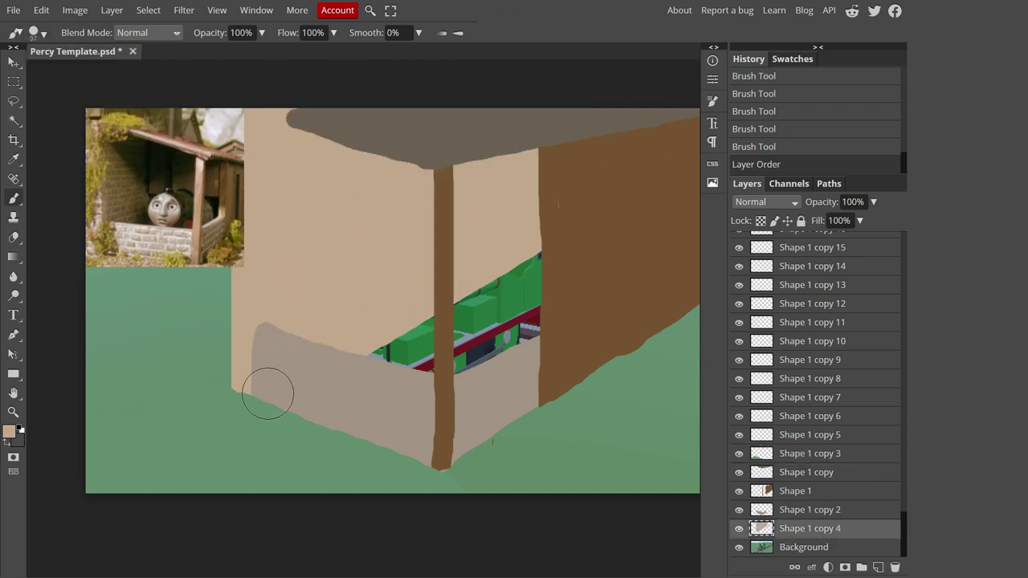
key(e)
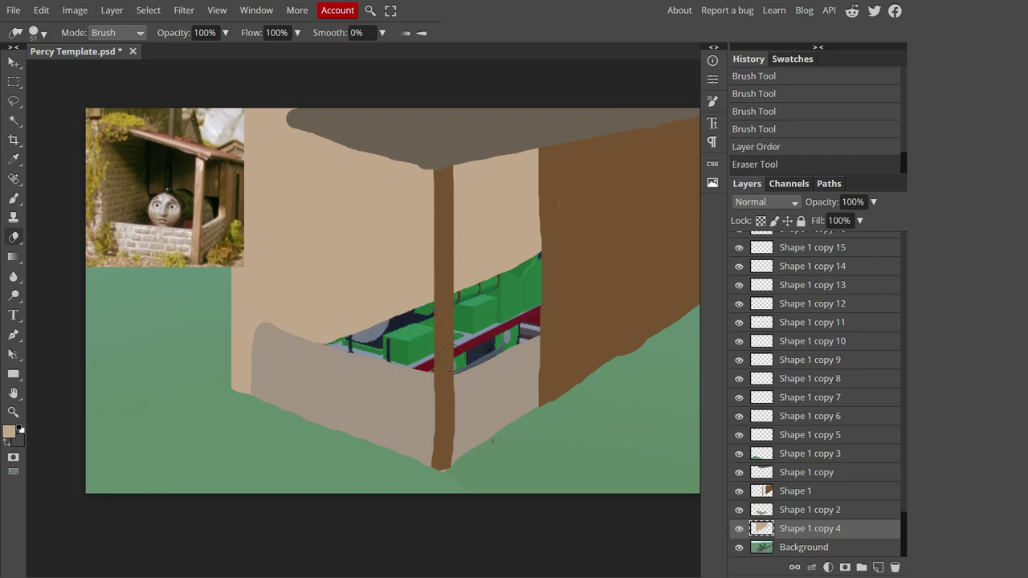
Step: Select the Shape 1 copy 5 layer and set the foreground colour to a very light off-white
click(803, 435)
click(9, 432)
scroll(292, 433, up, 5)
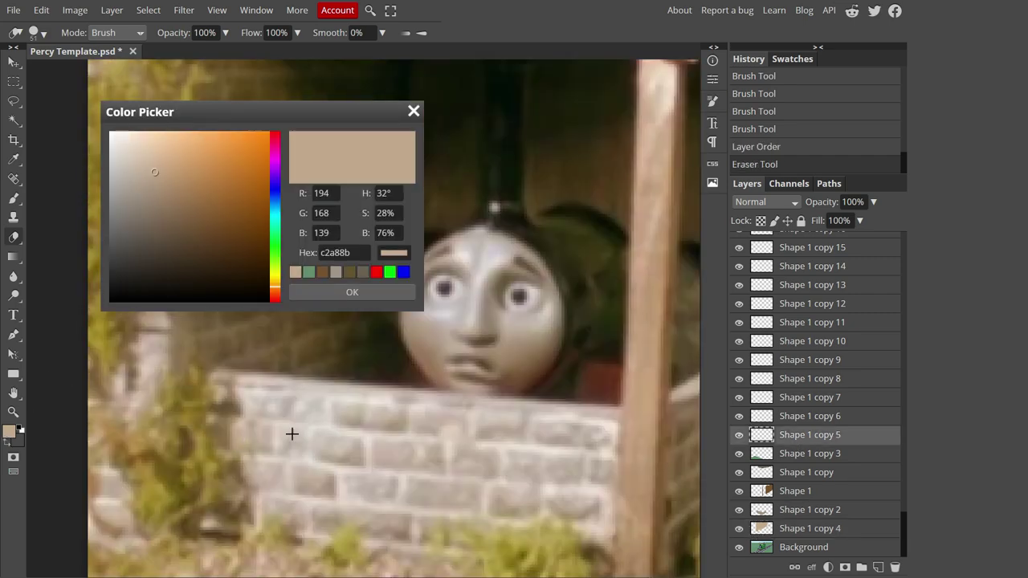
click(120, 137)
click(351, 291)
scroll(369, 321, down, 5)
scroll(369, 306, up, 5)
click(34, 32)
key(Escape)
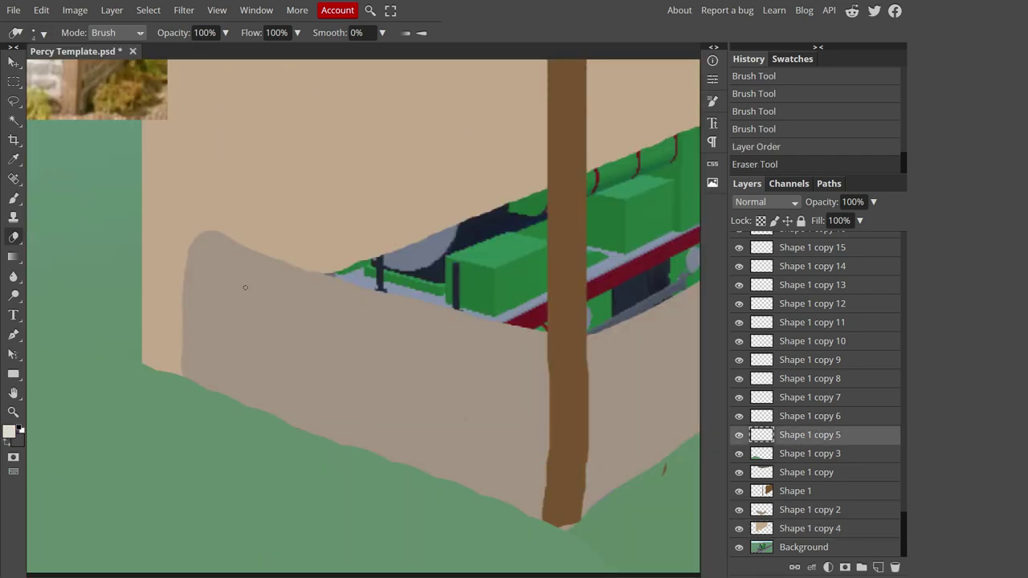
Step: Set the brush to size 5, try a light mortar line on the low stone wall, and undo the stroke
key(b)
click(34, 32)
click(117, 69)
mouse_move(189, 277)
mouse_down()
mouse_move(240, 278)
mouse_move(253, 250)
mouse_up()
key(ctrl+z)
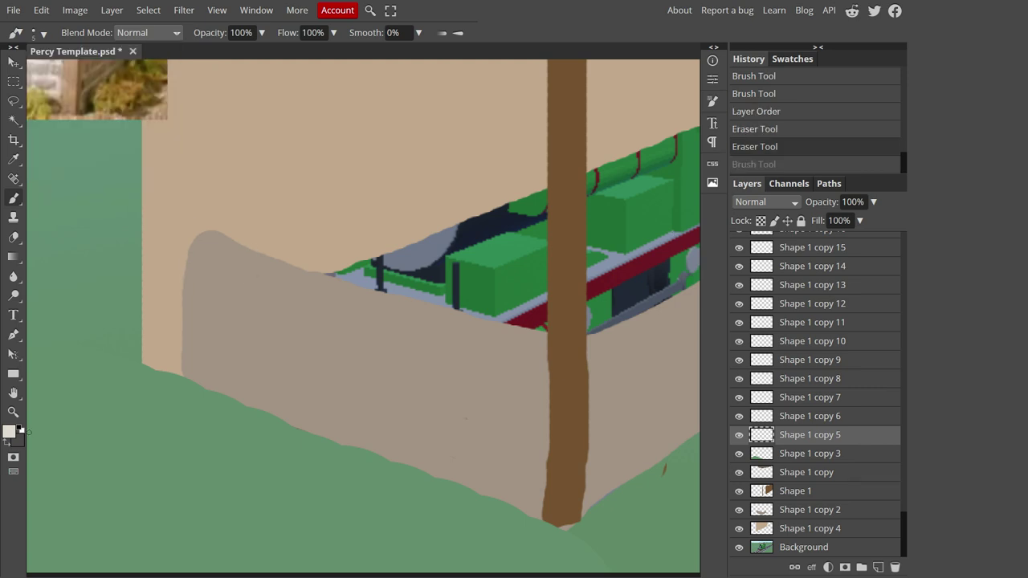
Step: Set the foreground colour to grey 897f76 and paint mortar lines forming bricks on the low wall's front section
click(9, 431)
click(130, 211)
click(352, 291)
drag(190, 253, 550, 367)
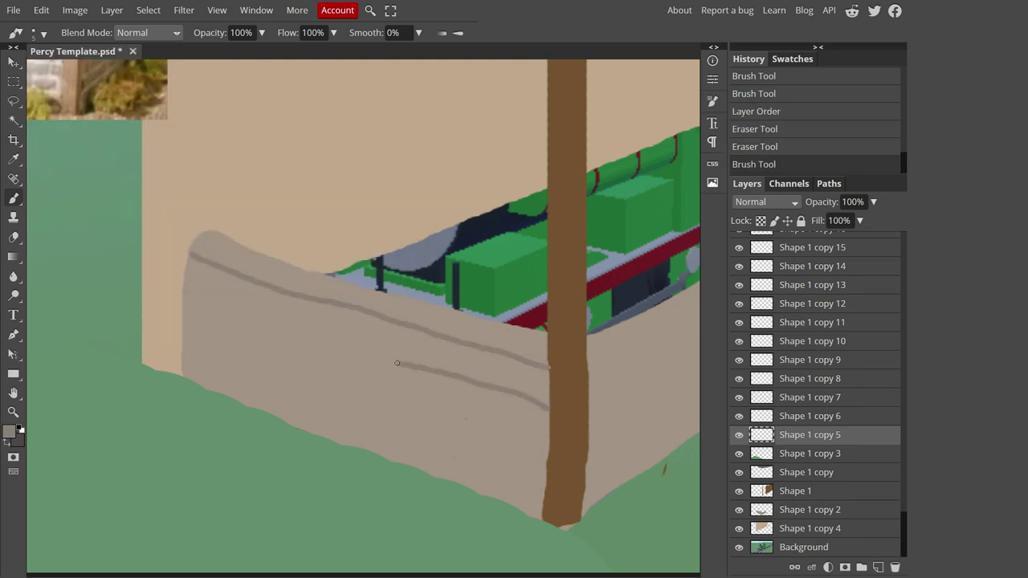
drag(225, 335, 550, 408)
key(ctrl+z)
drag(181, 327, 257, 355)
drag(185, 359, 240, 377)
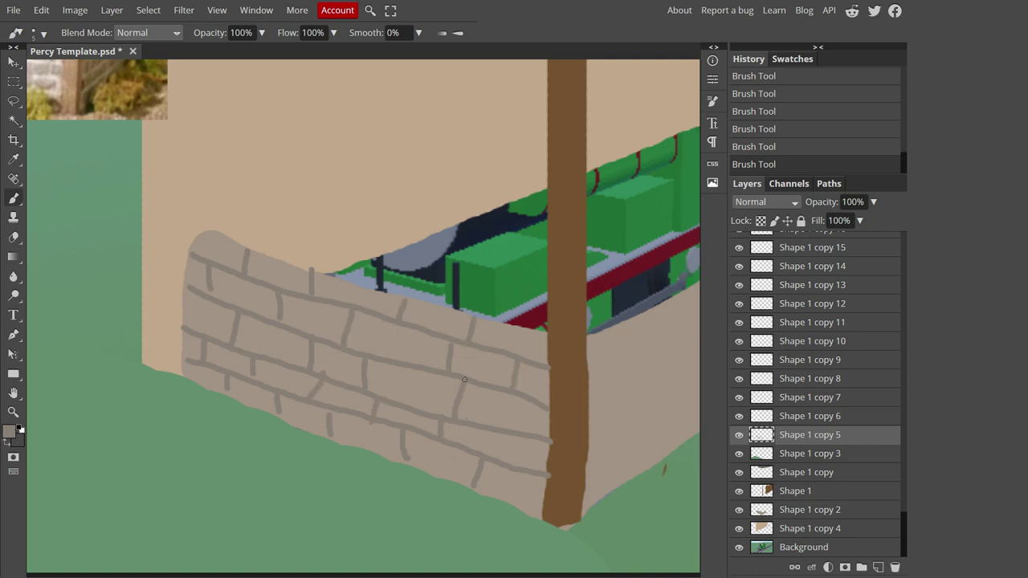
Step: Paint matching grey brick lines on the low wall's side section between the post and the brown wall
scroll(464, 379, down, 5)
scroll(221, 276, up, 6)
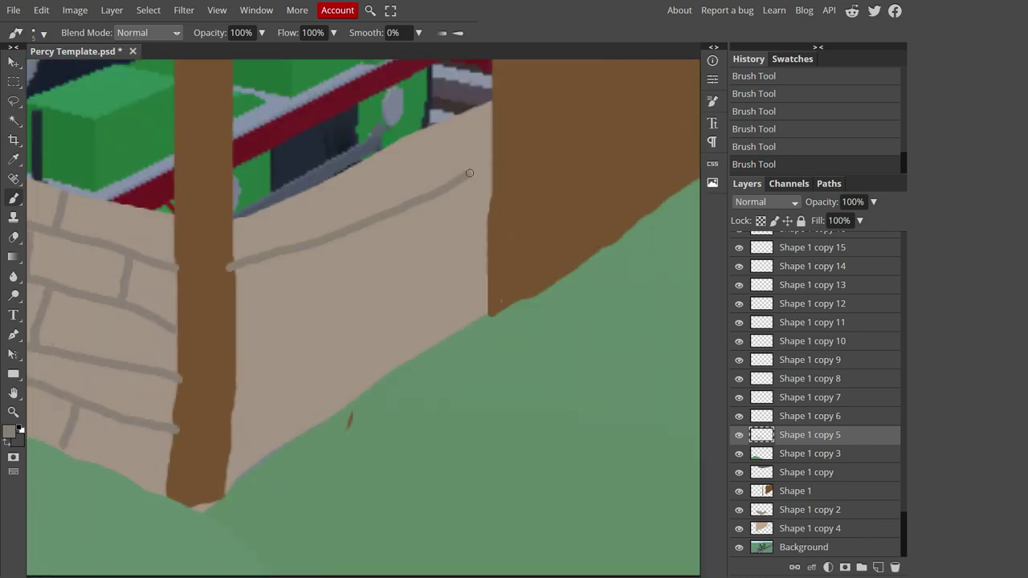
key(ctrl+z)
drag(306, 227, 239, 257)
drag(240, 315, 306, 282)
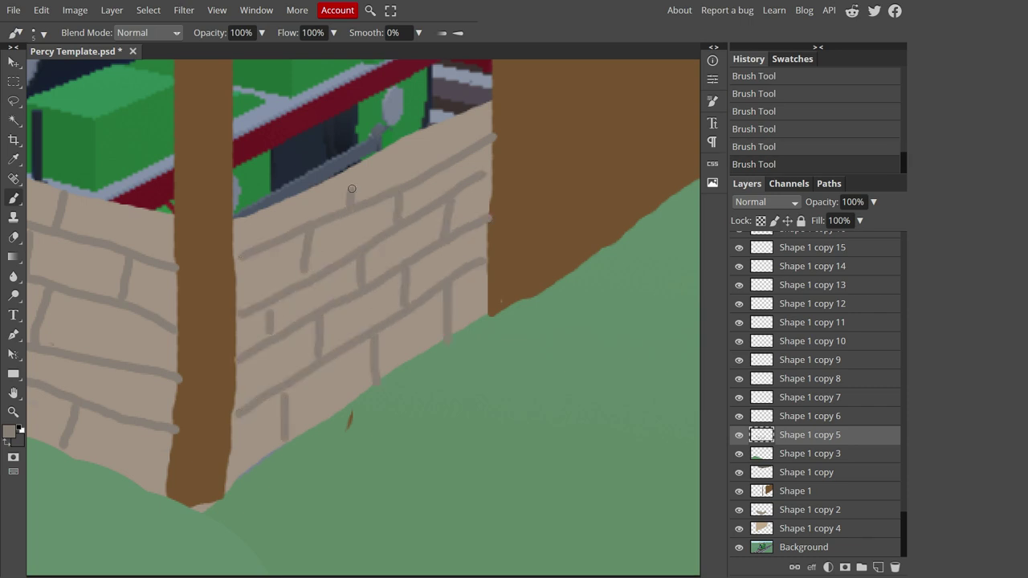
scroll(459, 367, down, 2)
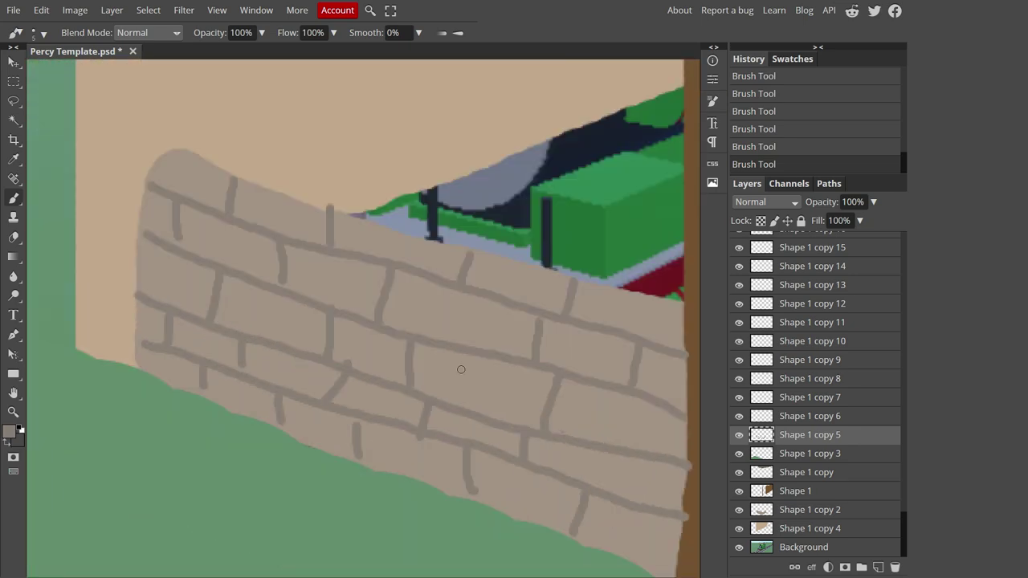
scroll(569, 270, up, 2)
scroll(158, 142, down, 3)
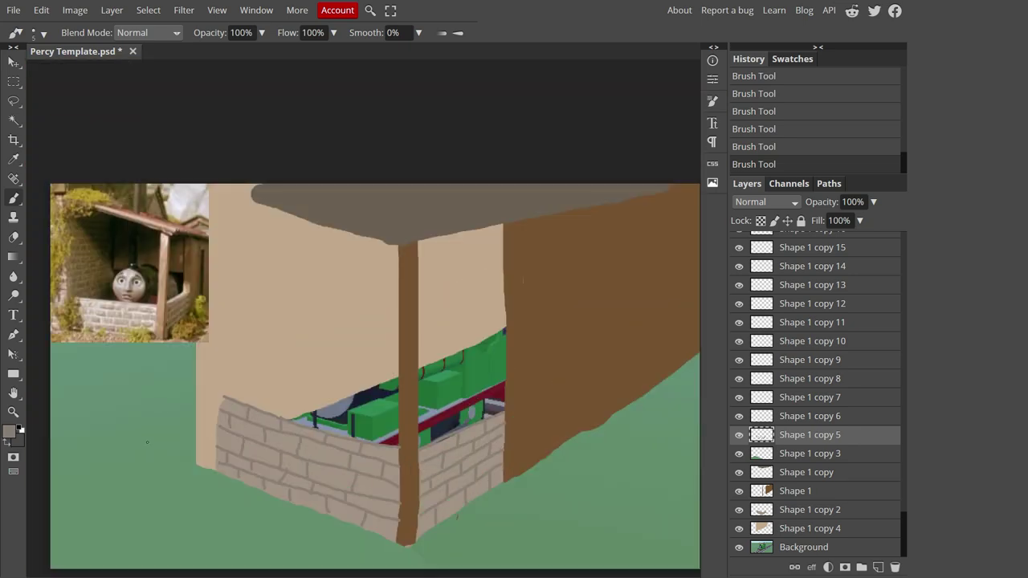
Step: On the Shape 1 copy 4 layer, outline the outer wall's left face in greyish beige and fill it with an 88 px brush
click(743, 530)
click(10, 431)
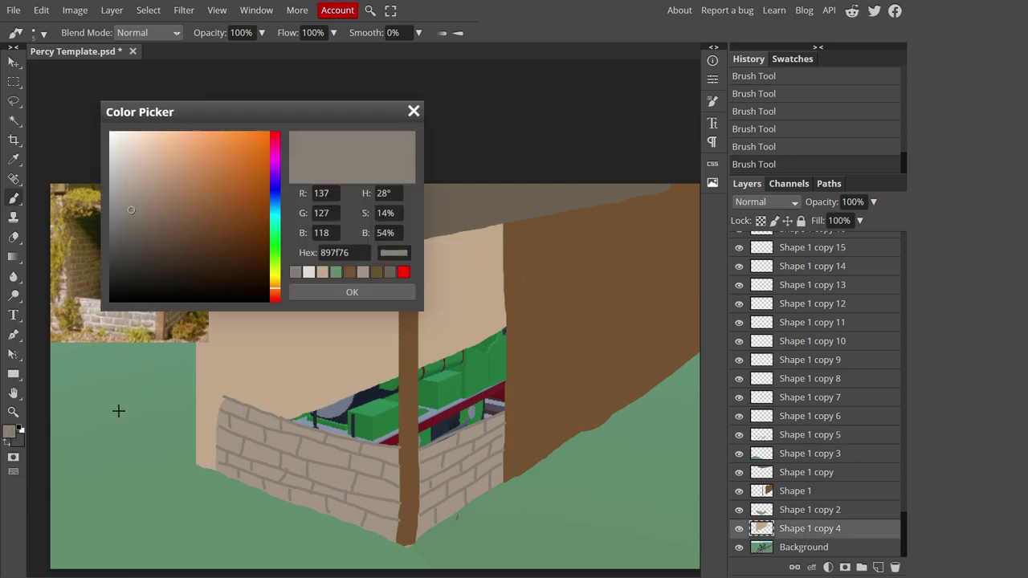
click(220, 318)
click(351, 291)
click(34, 32)
drag(125, 70, 121, 70)
drag(213, 466, 127, 429)
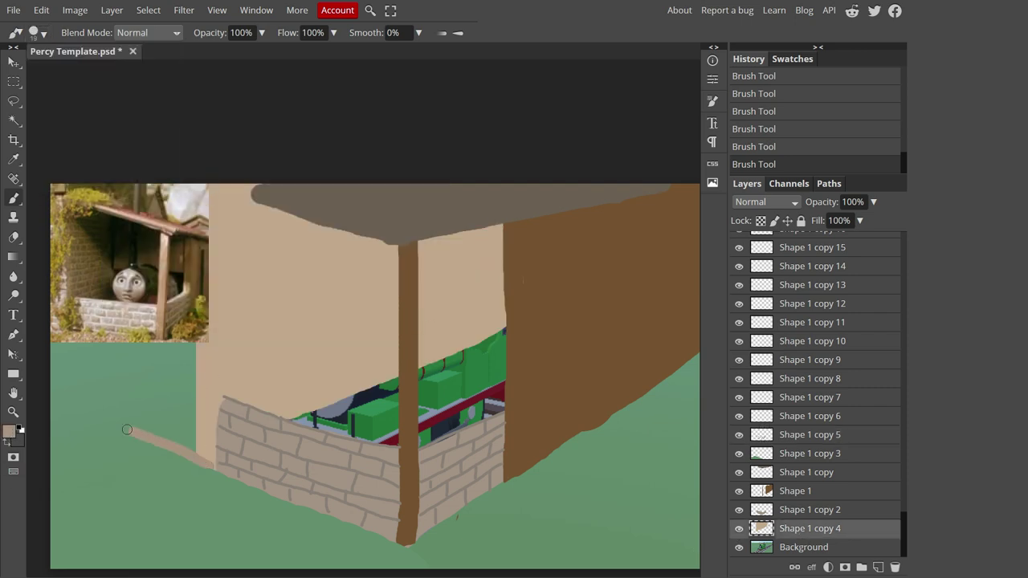
click(34, 32)
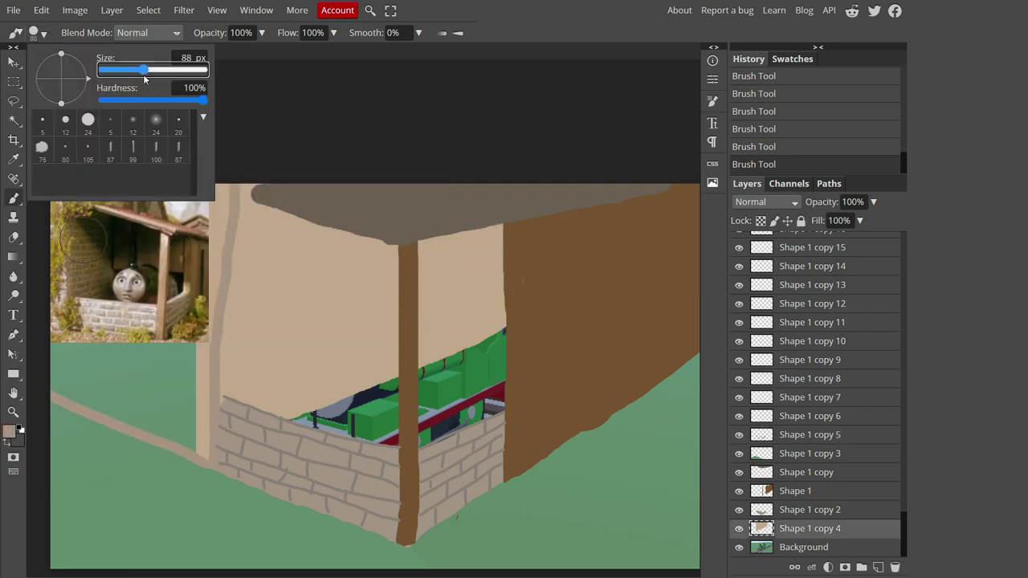
mouse_move(206, 343)
mouse_down()
mouse_move(169, 426)
mouse_move(206, 243)
mouse_up()
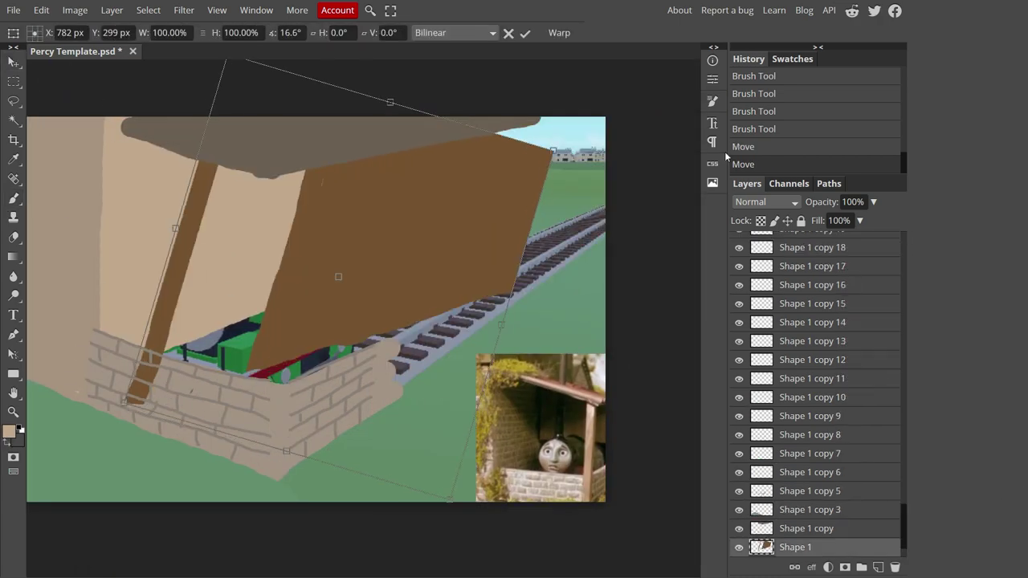
Step: Revert the rotation of the Shape 1 layer with the post and brown wall, and return to the Brush tool
click(766, 129)
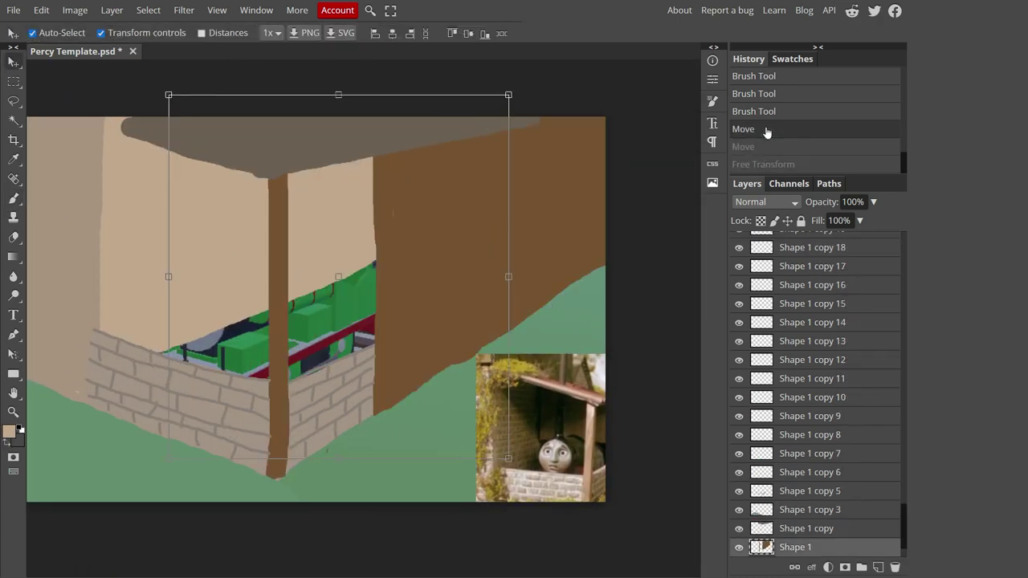
click(13, 198)
click(9, 431)
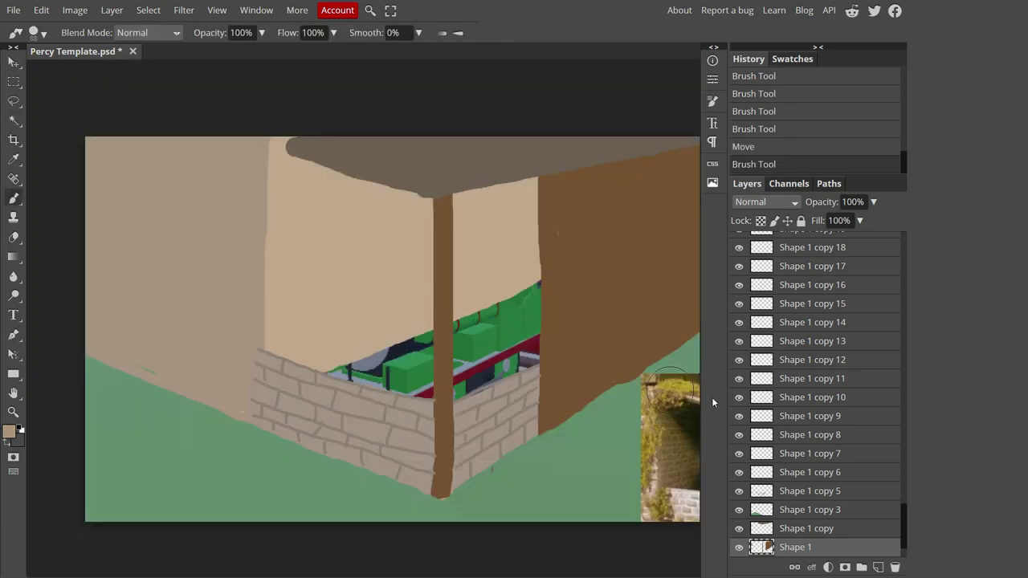
Step: Select the Shape 1 copy 6 layer and set the foreground colour to bright green 86c044
click(744, 467)
click(9, 431)
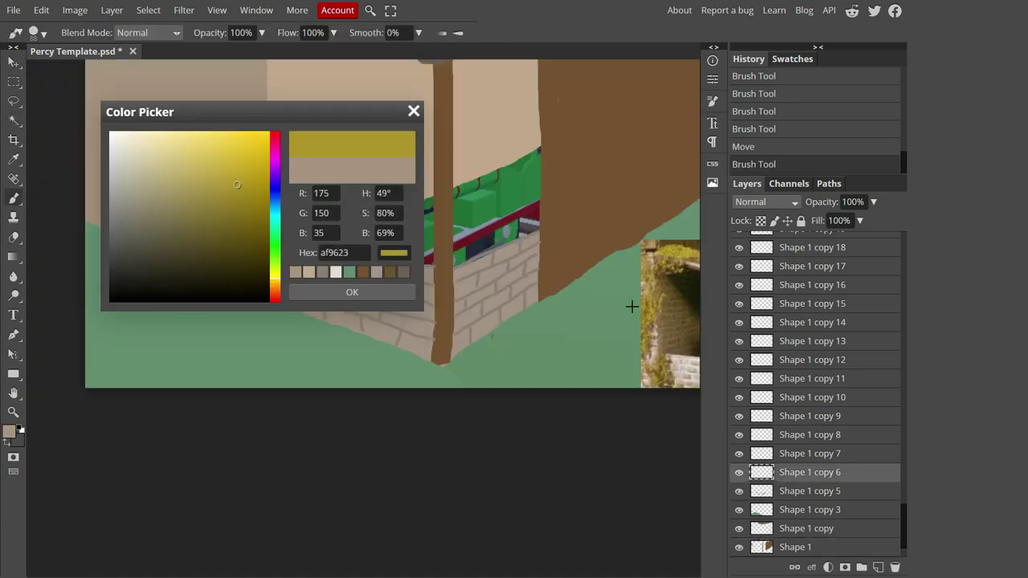
click(275, 249)
click(172, 213)
drag(172, 214, 192, 211)
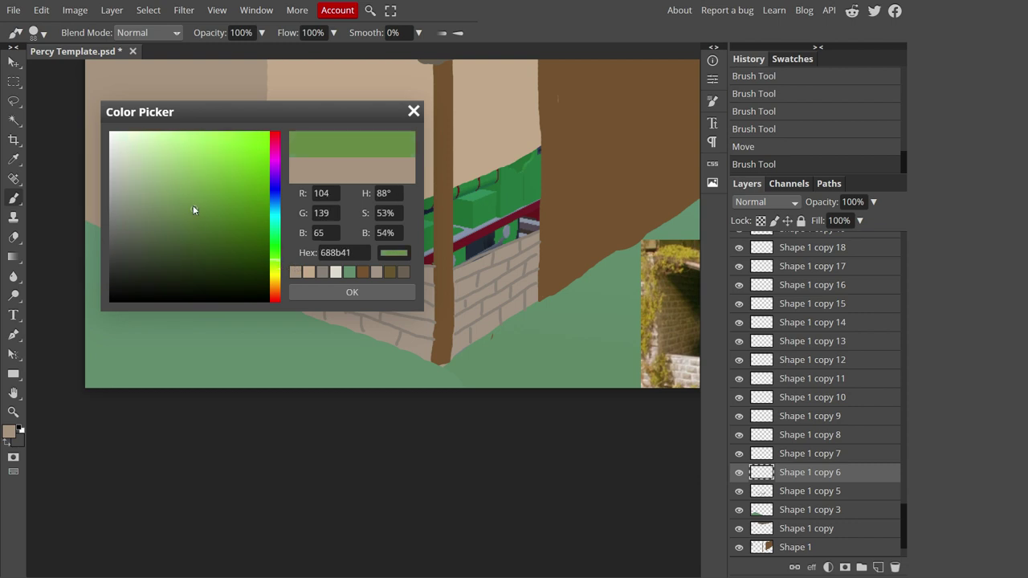
click(275, 255)
click(352, 291)
click(32, 32)
drag(143, 73, 109, 70)
drag(349, 208, 483, 226)
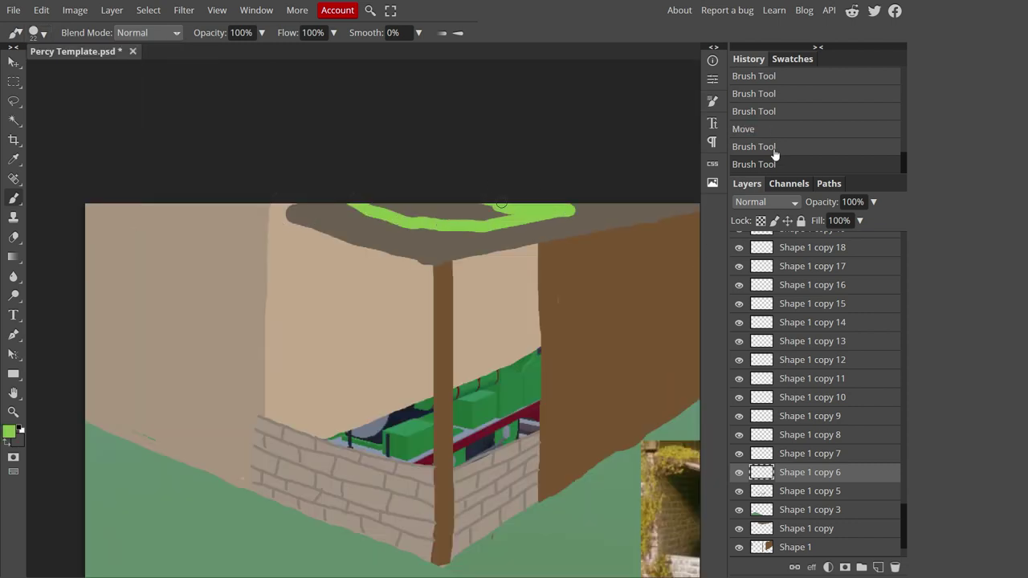
click(775, 147)
Step: With a soft 57 px brush, paint green vines hanging from the roof over the post and the front wall's corner
click(33, 32)
click(155, 120)
drag(365, 211, 562, 211)
mouse_move(445, 169)
mouse_down()
mouse_move(436, 298)
mouse_move(498, 155)
mouse_up()
drag(373, 145, 244, 393)
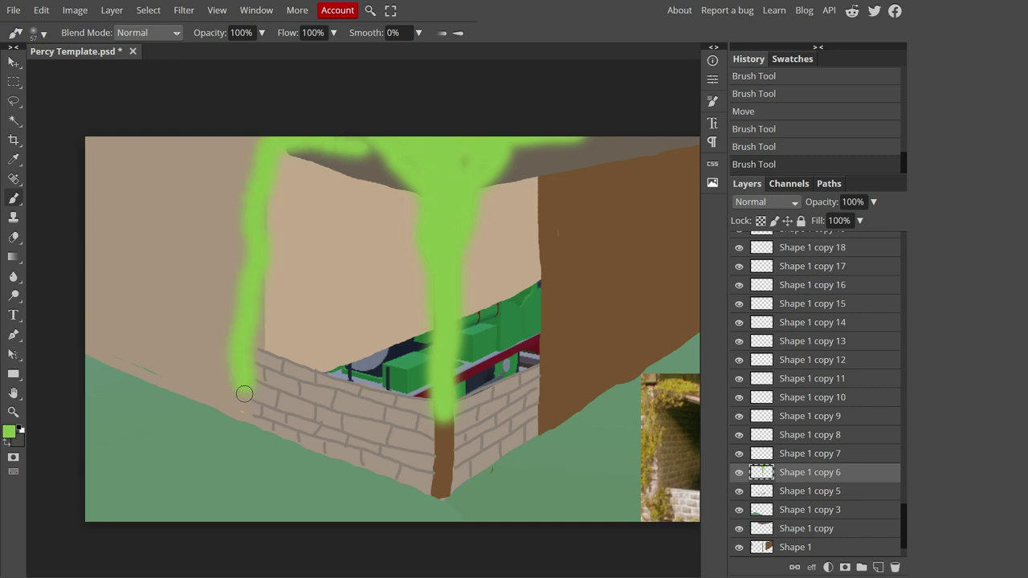
mouse_move(269, 198)
mouse_down()
mouse_move(208, 183)
mouse_move(229, 340)
mouse_move(249, 118)
mouse_up()
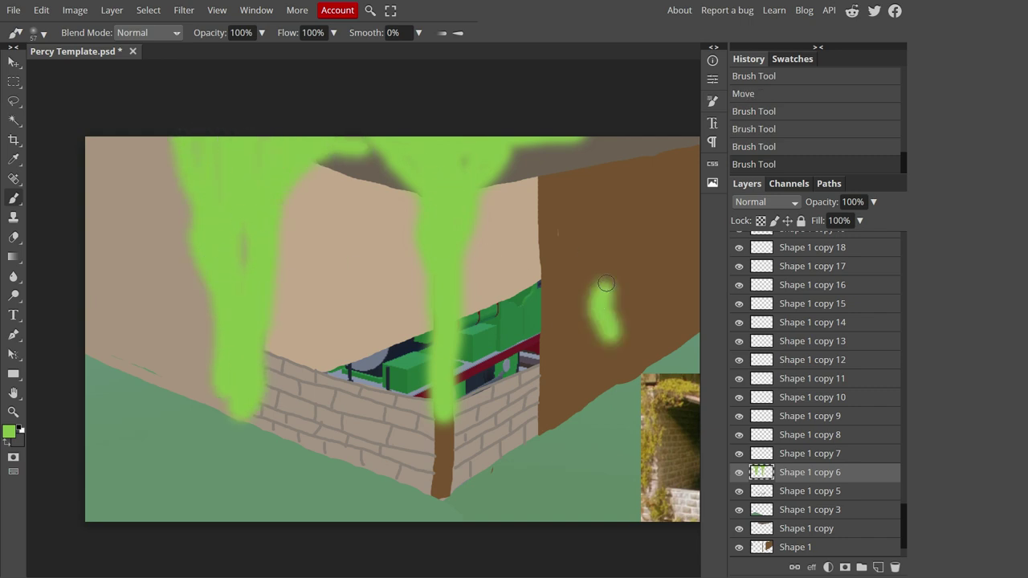
Step: Paint a third green vine down the brown side wall, try another stroke beside it and undo that stroke
mouse_move(606, 283)
mouse_down()
mouse_move(637, 228)
mouse_move(624, 372)
mouse_move(624, 199)
mouse_up()
scroll(603, 164, down, 3)
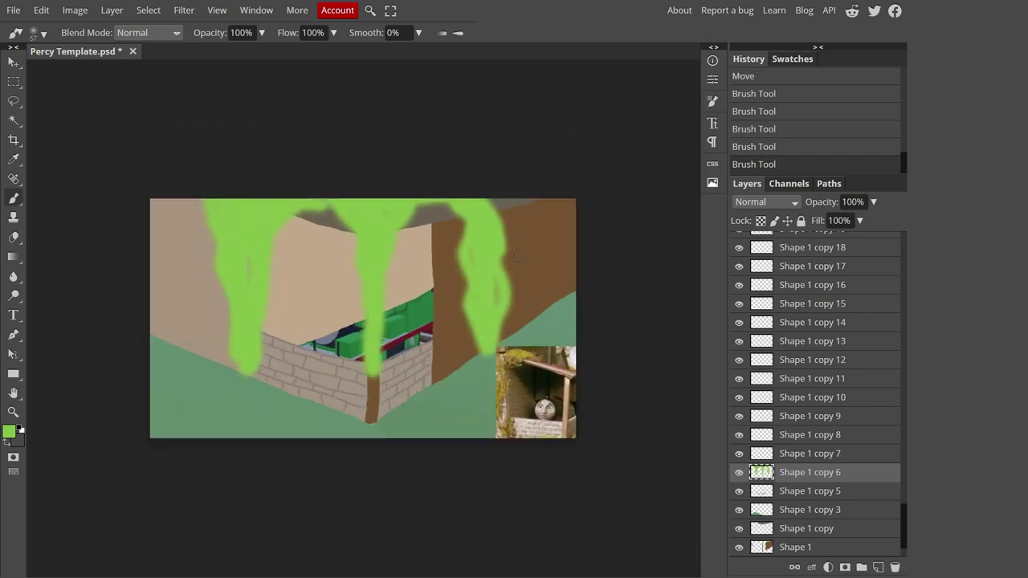
drag(562, 194, 578, 284)
key(ctrl+z)
Step: Add a colour overlay layer style in a muted medium green to the Shape 1 copy 6 vine layer
right_click(783, 472)
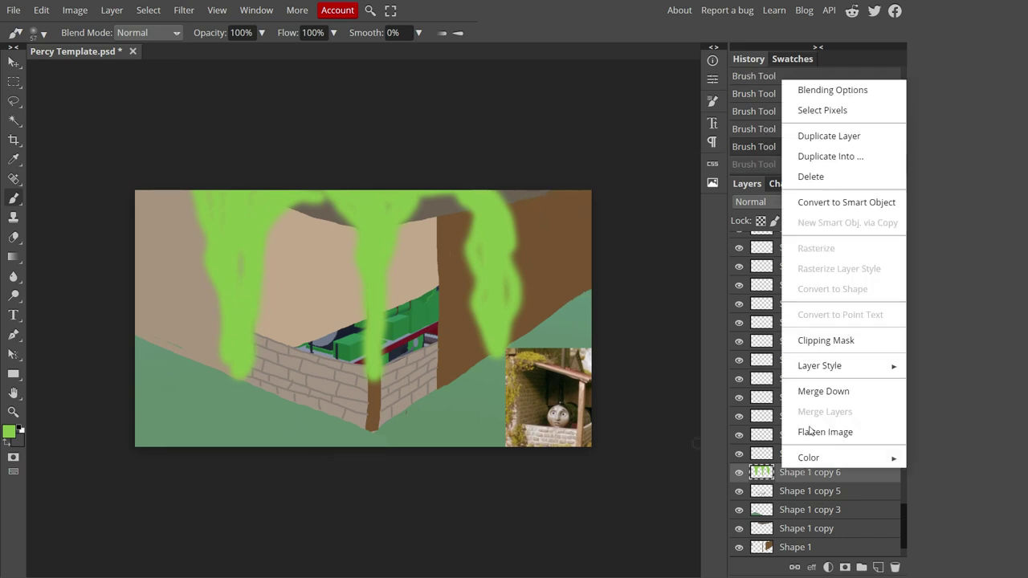
click(811, 93)
click(122, 278)
click(365, 172)
click(275, 172)
click(223, 220)
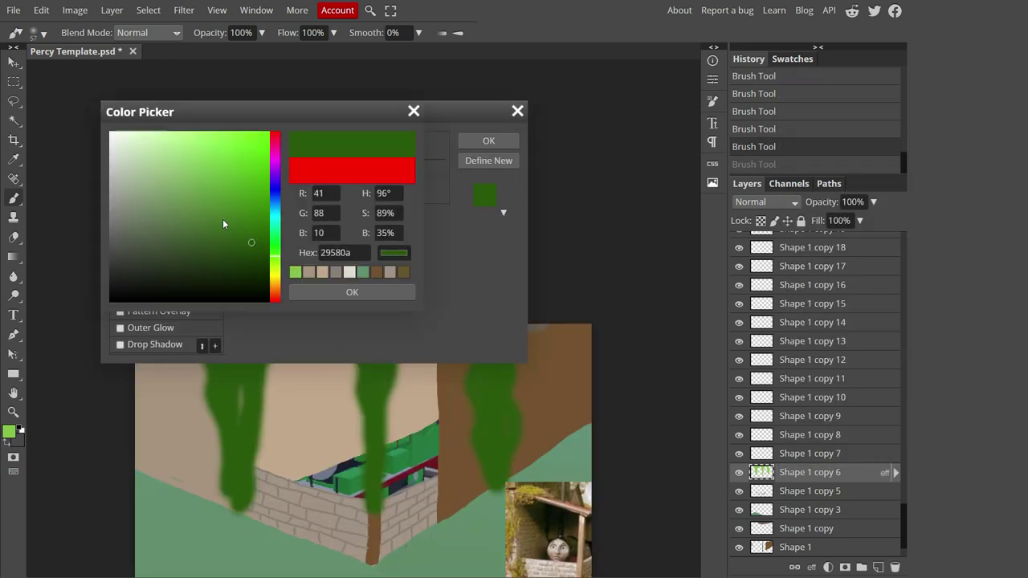
click(200, 202)
click(338, 292)
key(Return)
Step: Set the eraser to size 29 and erase the vine on the brown side wall
click(34, 32)
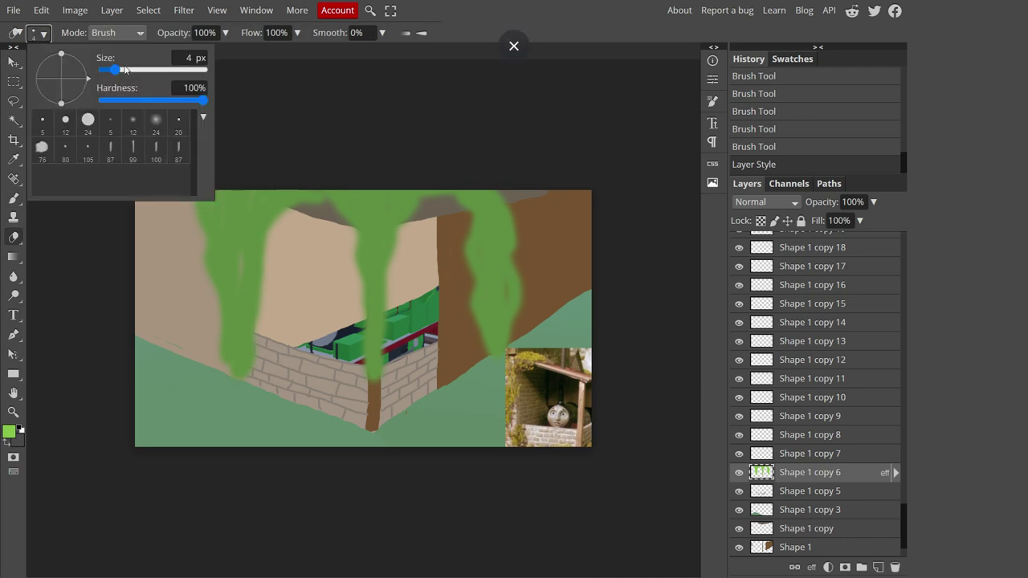
drag(161, 66, 112, 65)
drag(502, 261, 490, 353)
drag(481, 197, 452, 347)
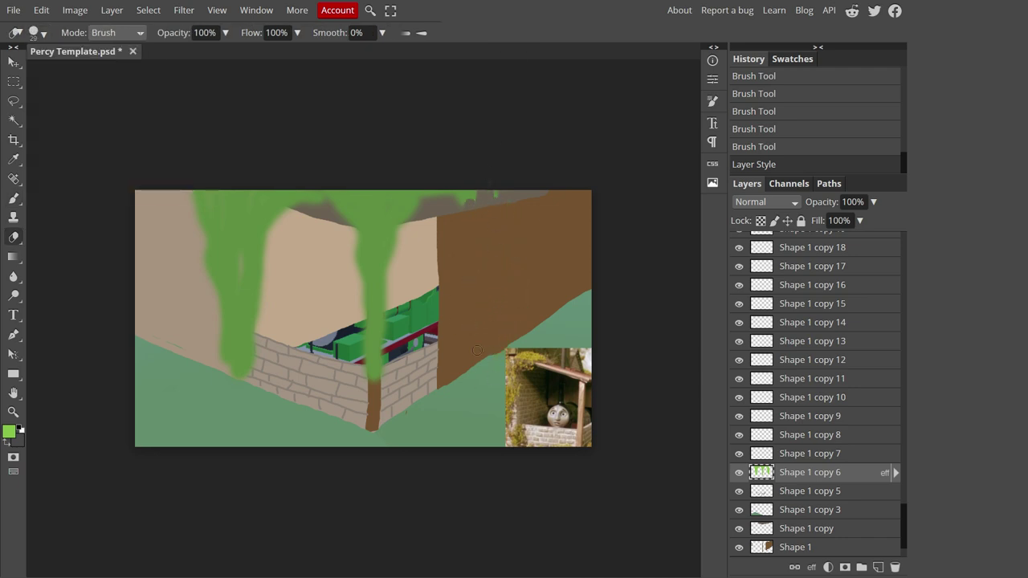
click(496, 206)
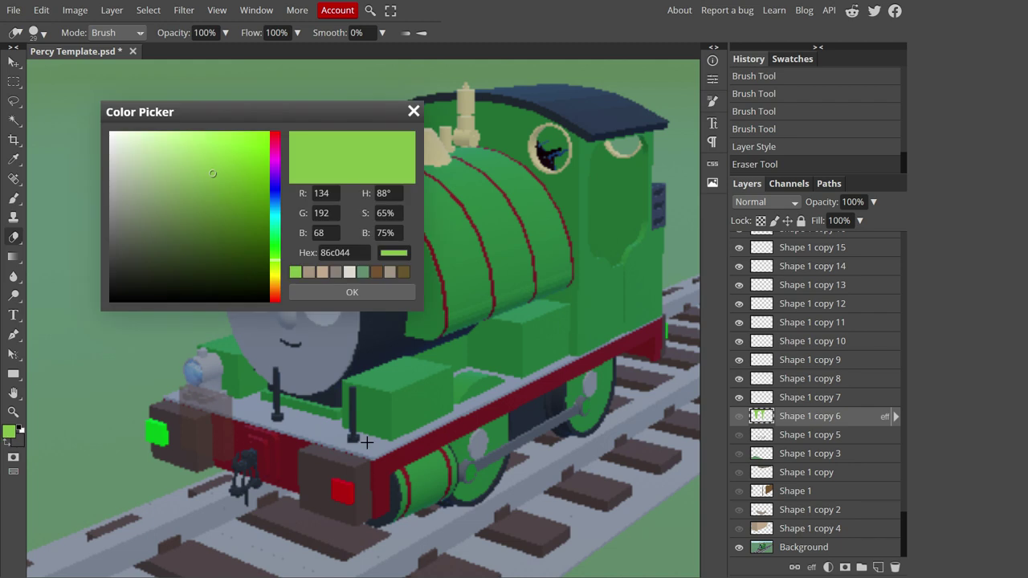
Step: Select the engine's red frame and front buffer areas on the Background layer with the Magic Wand and paste them onto new layers
key(Return)
key(w)
click(378, 470)
key(ctrl+d)
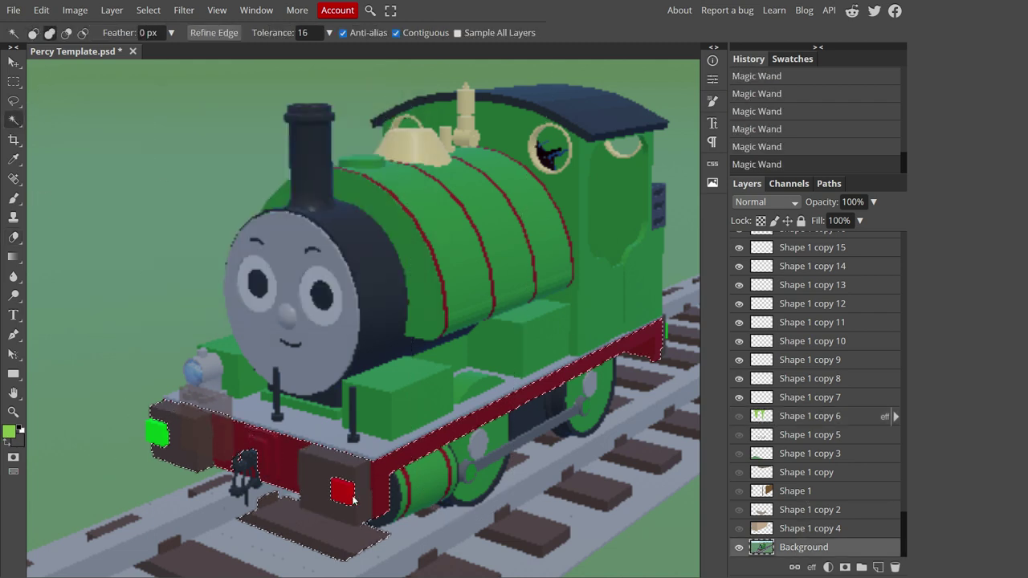
key(m)
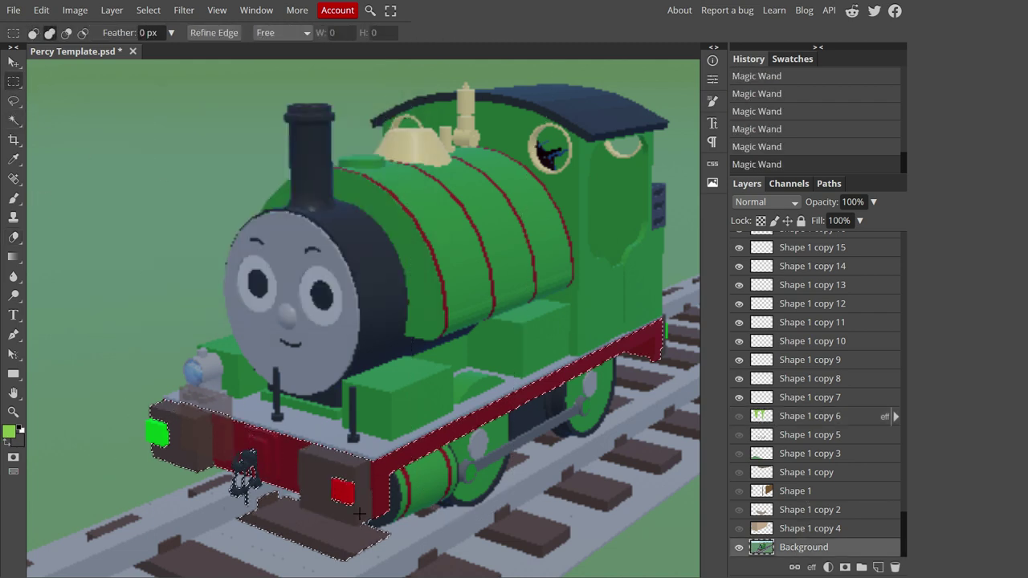
click(81, 359)
key(w)
shift+click(317, 428)
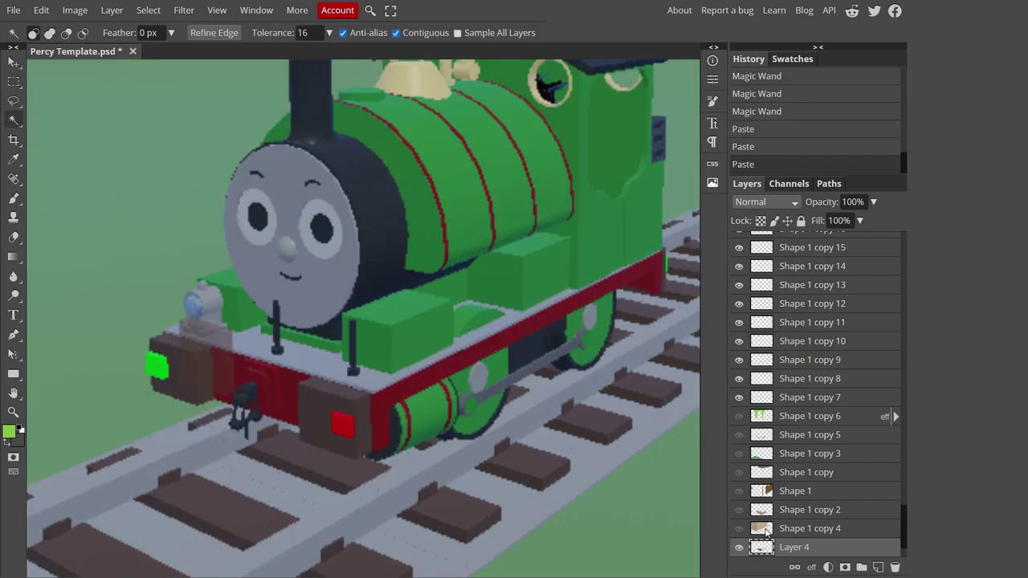
Step: Reorder the topmost pasted engine layer so it sits directly above Shape 1 copy 4
drag(794, 546, 795, 413)
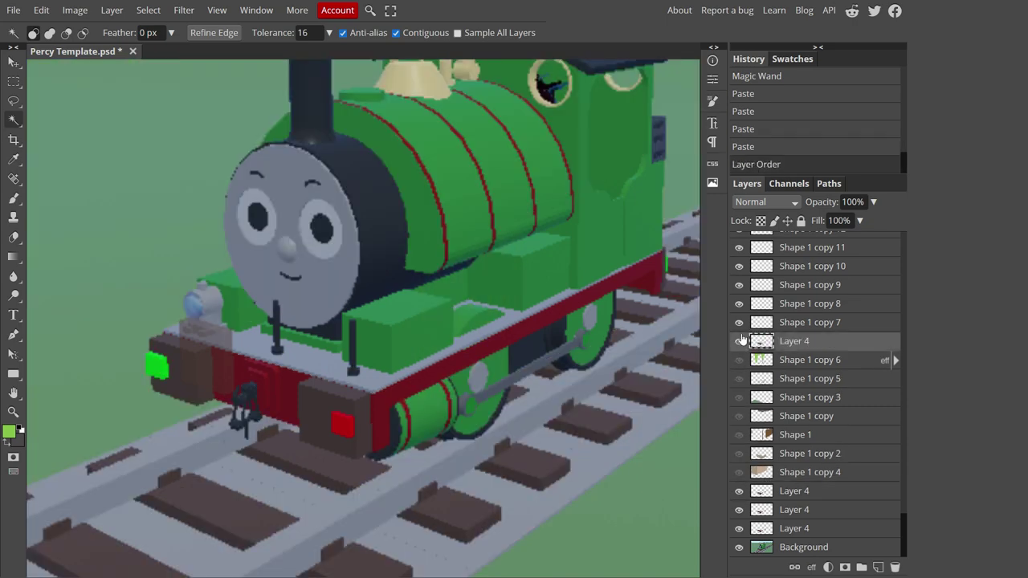
click(738, 341)
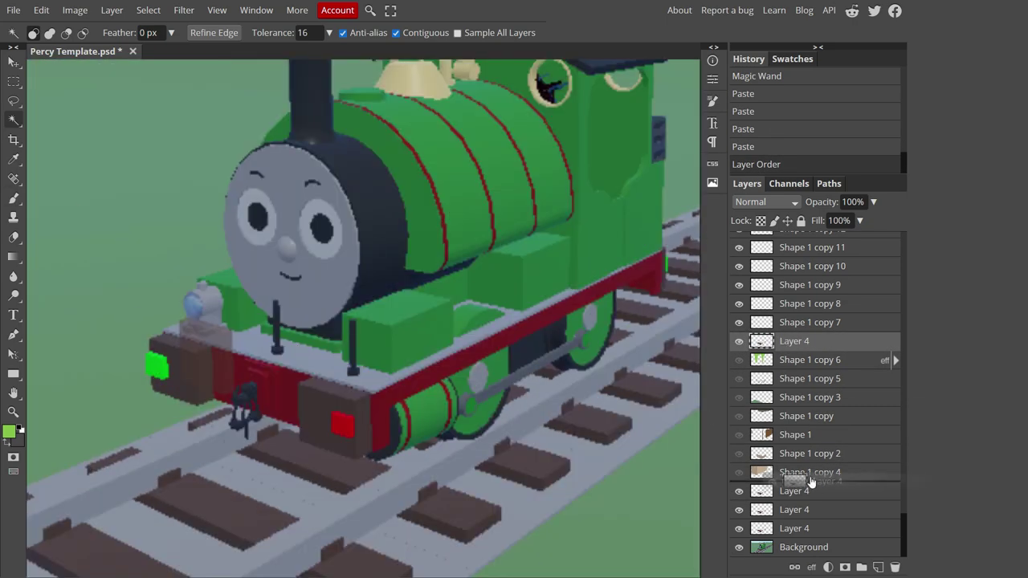
drag(811, 480, 811, 458)
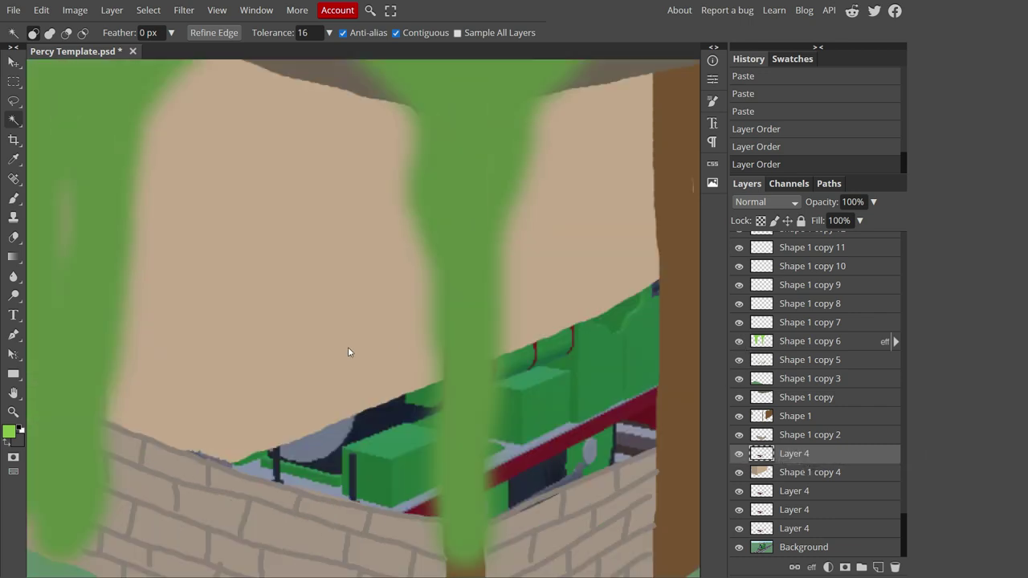
Step: Select the Shape 1 copy 7 layer and set the foreground colour to blue-grey 8591aa
click(809, 322)
click(9, 431)
click(142, 176)
click(350, 290)
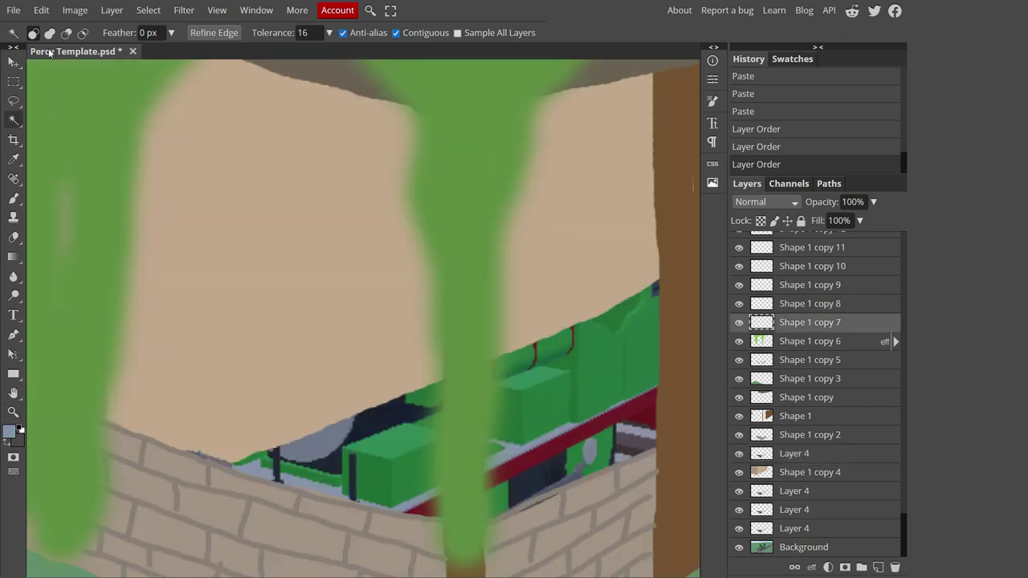
Step: Hide the vines, brick lines, post, walls and roof layers to expose the engine underneath
key(v)
click(740, 341)
click(739, 416)
click(738, 434)
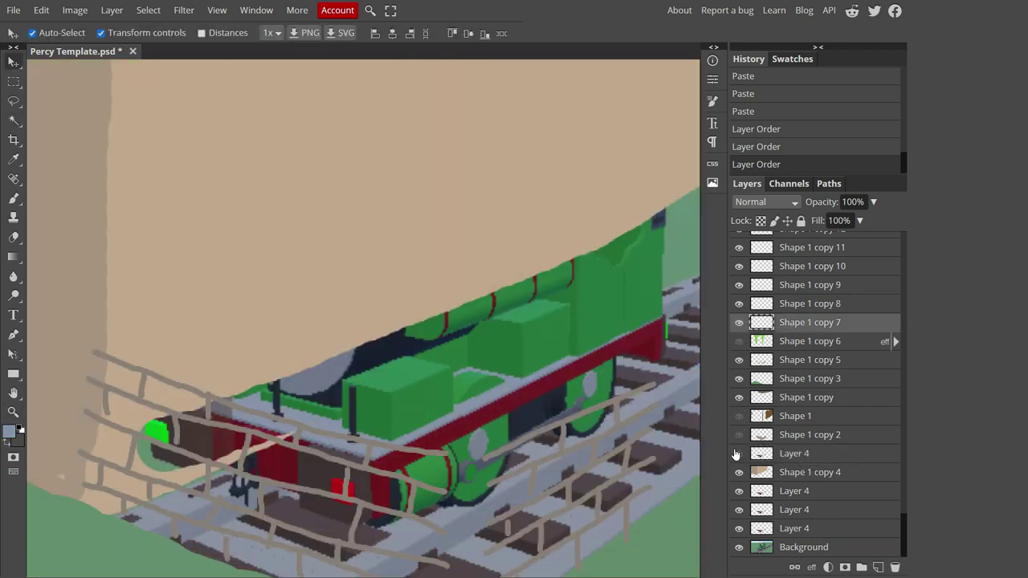
click(739, 342)
Step: Try a blue-grey brush stroke on the engine's running board, undo it and delete the Shape 1 copy 7 layer
click(13, 198)
drag(357, 421, 398, 414)
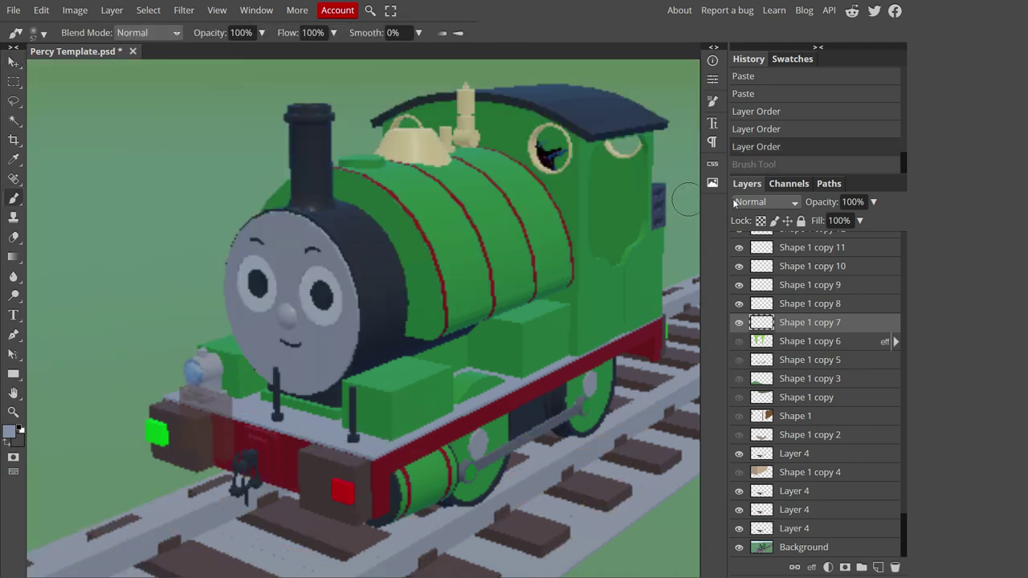
right_click(681, 293)
click(723, 337)
Step: Set the brush to size 24 with 100% hardness and paint a solid blue-grey deck over the engine's running board on Shape 1 copy 8
click(43, 33)
drag(121, 100, 205, 100)
click(386, 425)
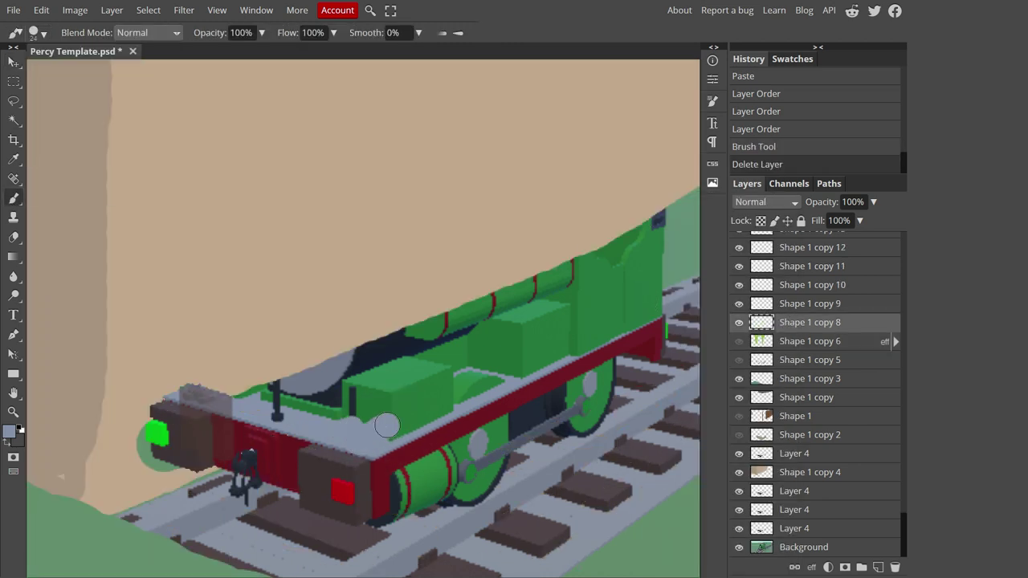
key(ctrl+z)
drag(596, 344, 377, 434)
mouse_move(188, 387)
mouse_down()
mouse_move(466, 281)
mouse_move(280, 348)
mouse_move(386, 385)
mouse_move(482, 353)
mouse_up()
Step: Show the hidden shed layers again and move Shape 1 copy 8 directly below Shape 1 copy 2
key(v)
click(739, 416)
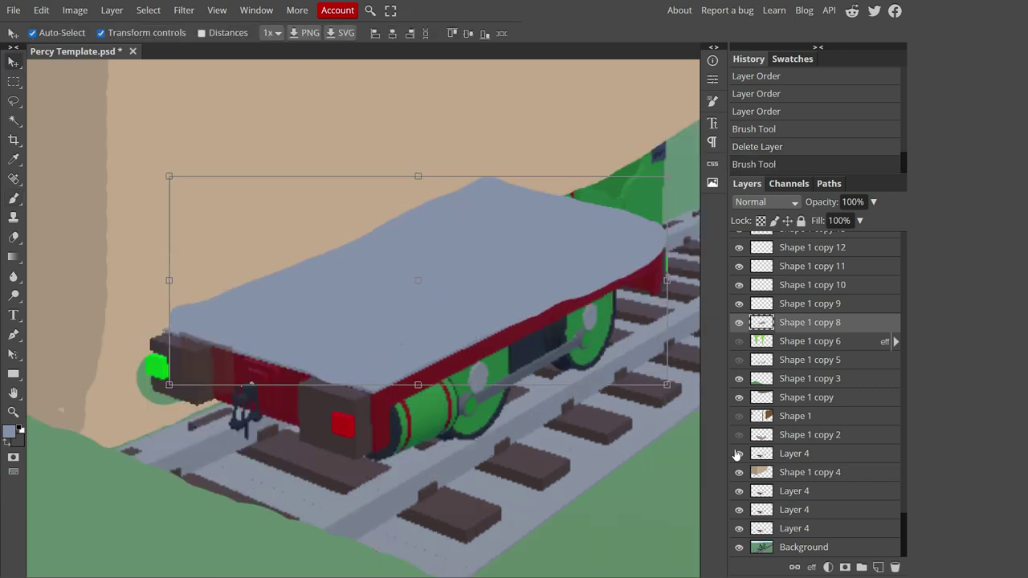
click(739, 341)
click(738, 360)
drag(813, 410, 812, 433)
scroll(93, 249, down, 5)
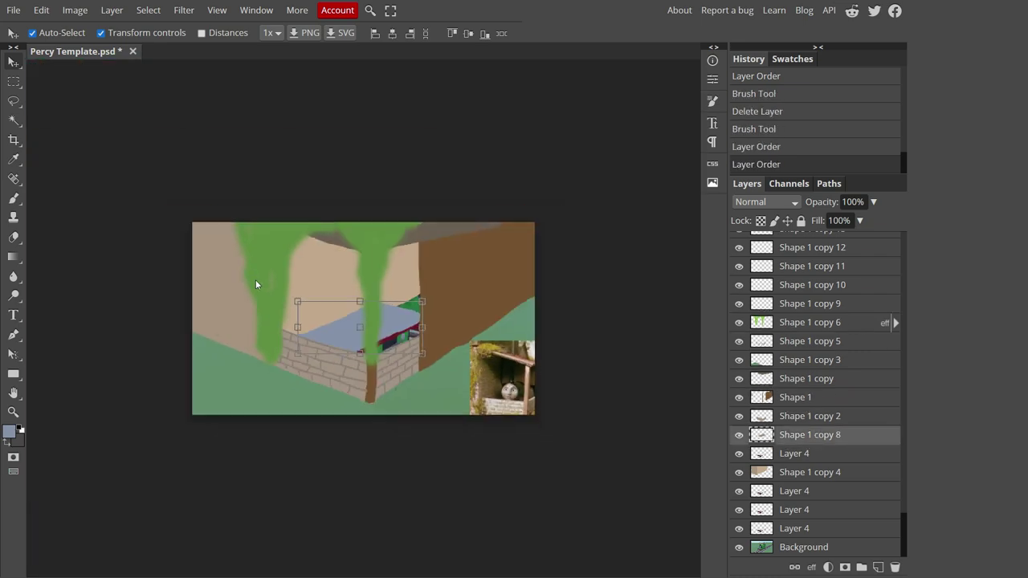
Step: Select the Shape 1 copy 10 layer and set the foreground colour to a near-black grey
scroll(255, 279, up, 5)
click(811, 285)
click(10, 431)
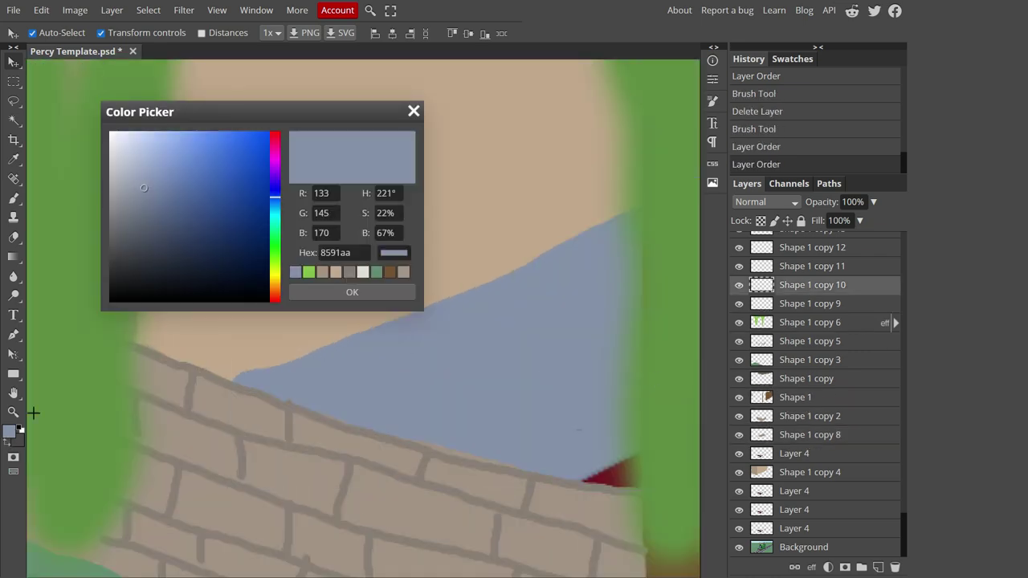
click(115, 282)
click(346, 287)
Step: Paint a large filled near-black circle for the engine's front behind the low brick wall
key(b)
mouse_move(388, 411)
mouse_down()
mouse_move(505, 329)
mouse_move(402, 417)
mouse_move(419, 282)
mouse_up()
drag(500, 399, 507, 245)
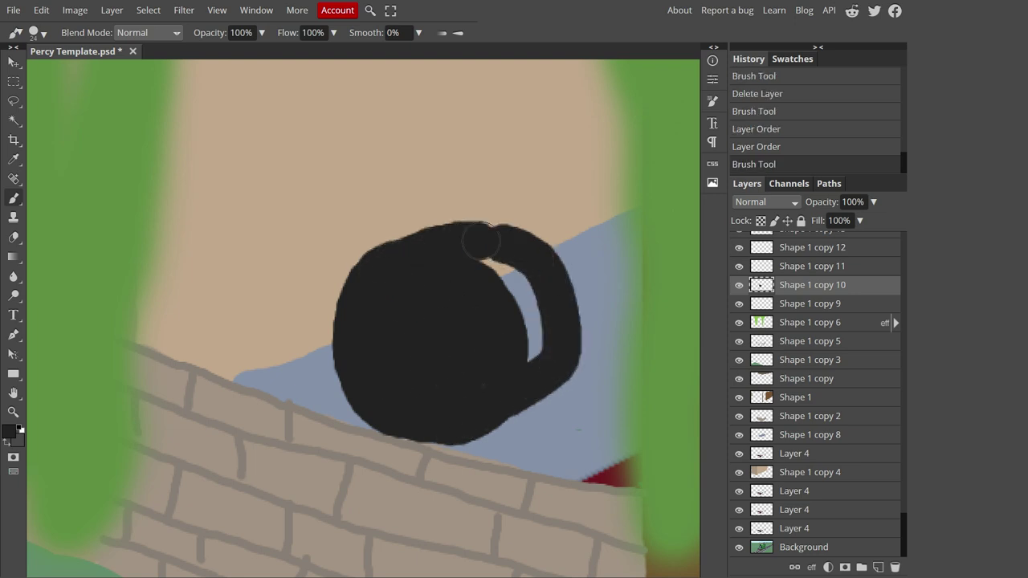
scroll(456, 419, down, 5)
scroll(300, 281, up, 5)
Step: Paint a straight near-black funnel rising from the circle to the roof's edge, undoing the first crooked stroke
drag(375, 359, 384, 233)
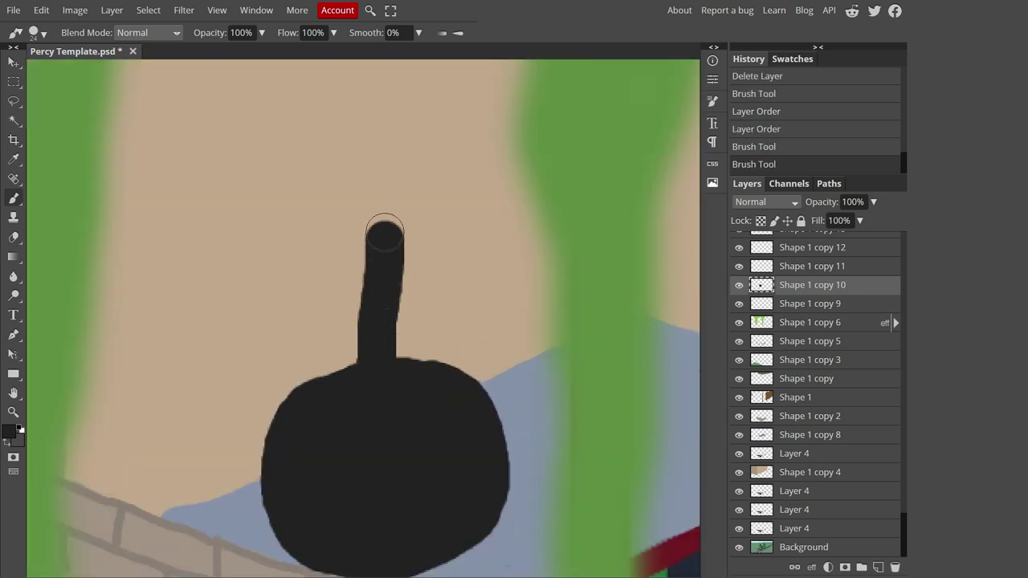
key(ctrl+z)
drag(388, 381, 386, 145)
scroll(382, 241, up, 3)
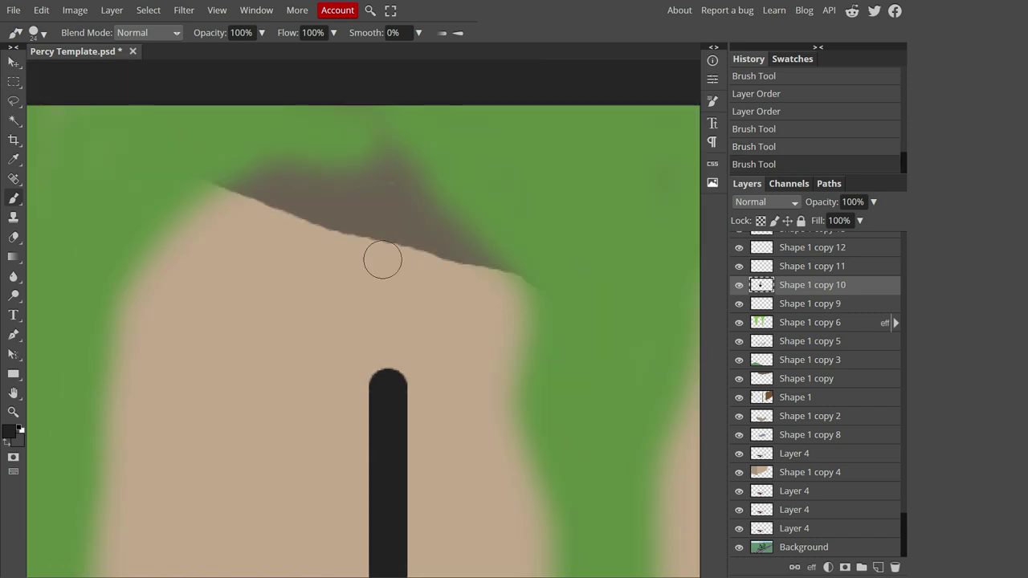
drag(381, 245, 385, 464)
Step: Erase the funnel's top along the roof edge and touch up its sides with near-black strokes
drag(371, 221, 420, 249)
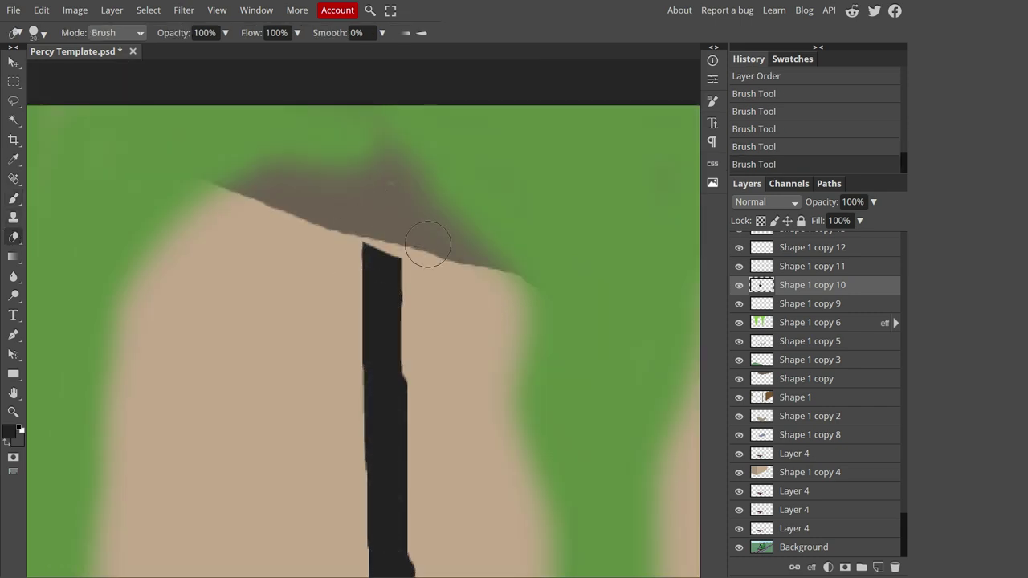
key(b)
drag(381, 398, 405, 289)
scroll(399, 258, down, 3)
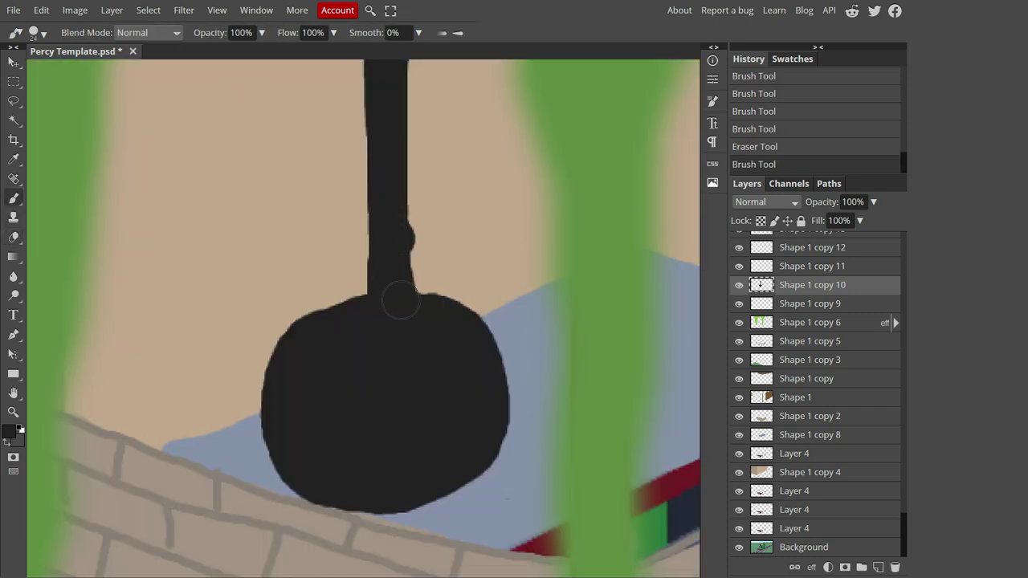
Step: Nudge the black circle and funnel slightly upward and apply a free transform to them
click(13, 62)
scroll(359, 358, up, 3)
drag(385, 166, 385, 160)
scroll(486, 366, down, 5)
scroll(232, 222, up, 2)
scroll(419, 264, up, 3)
key(Return)
key(b)
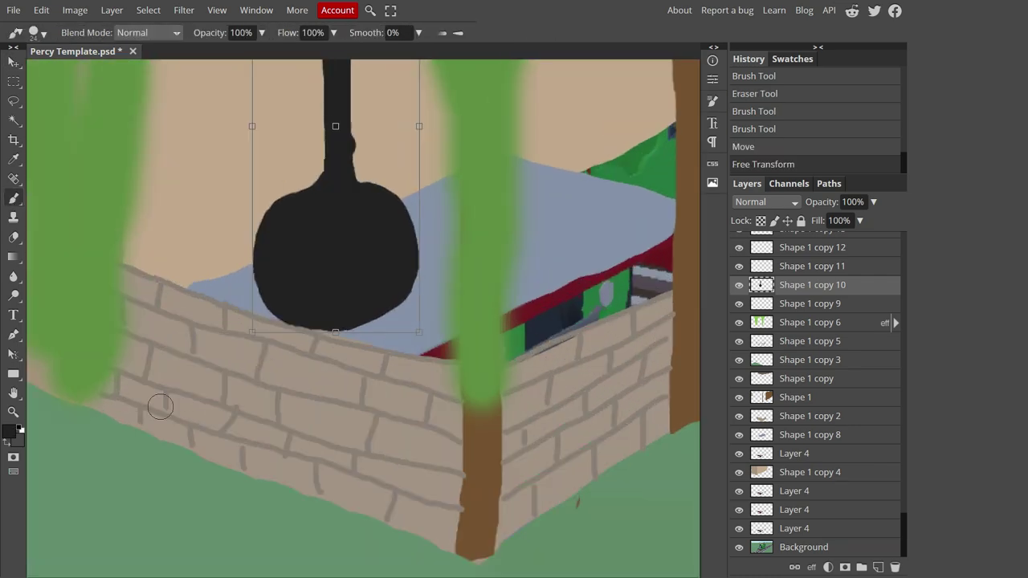
Step: Select the Shape 1 copy 11 layer and set the foreground colour to a very dark green, undoing the trial stroke in olive
key(alt+bracketright)
click(13, 434)
click(206, 264)
click(351, 292)
scroll(131, 296, up, 3)
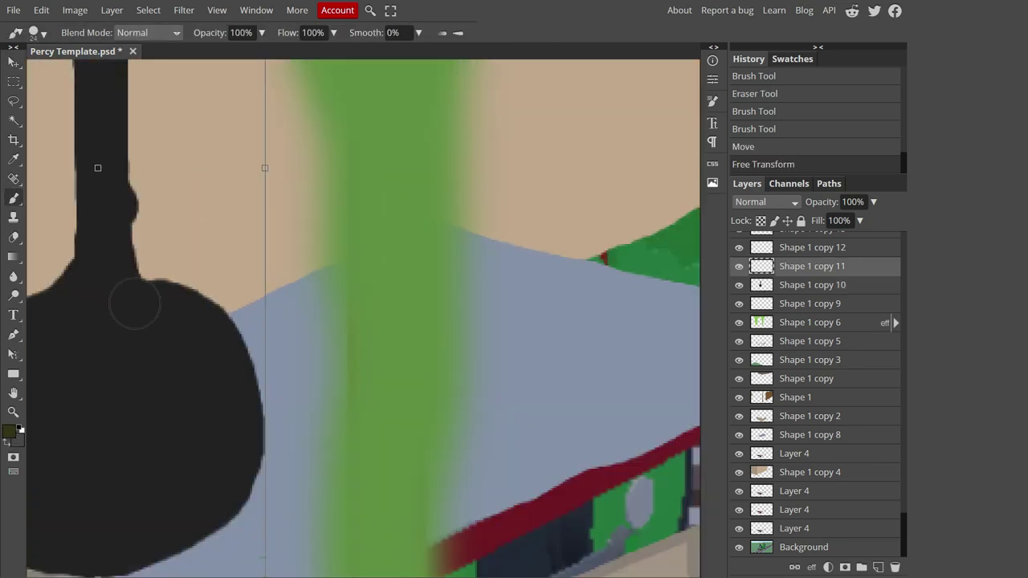
drag(124, 309, 313, 233)
key(ctrl+z)
click(13, 433)
click(273, 170)
click(188, 270)
click(351, 291)
Step: Paint a filled very dark green boiler extending back from the black circle and move its layer below Shape 1 copy
mouse_move(132, 317)
mouse_down()
mouse_move(310, 256)
mouse_move(232, 487)
mouse_move(514, 305)
mouse_move(313, 409)
mouse_move(413, 277)
mouse_up()
key(ctrl+bracketleft)
scroll(526, 314, down, 10)
scroll(337, 337, up, 10)
drag(257, 321, 379, 412)
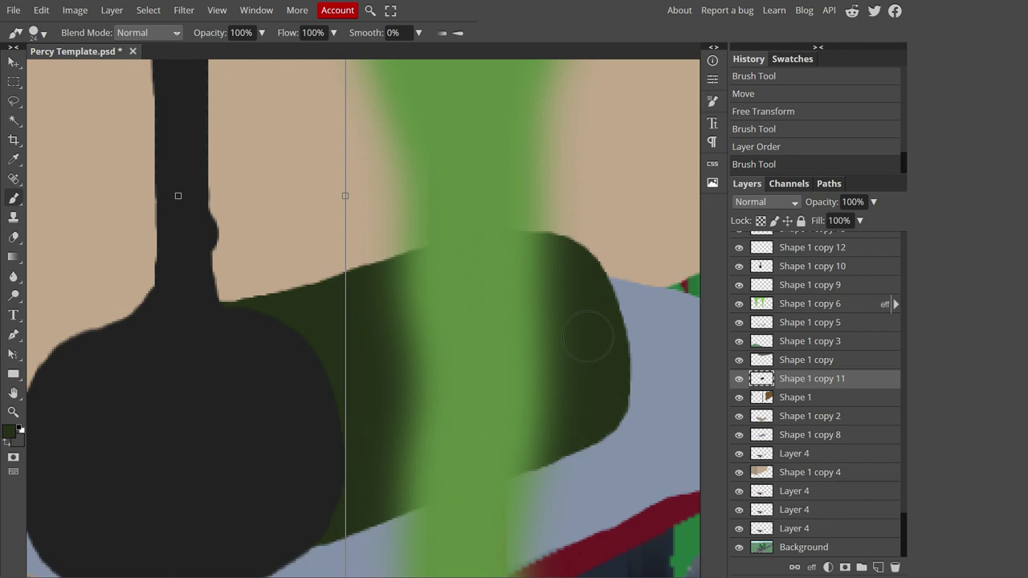
scroll(587, 337, down, 10)
scroll(395, 305, up, 10)
Step: Paint a filled very dark green block against the brown post on the Shape 1 copy 16 layer
scroll(809, 336, up, 5)
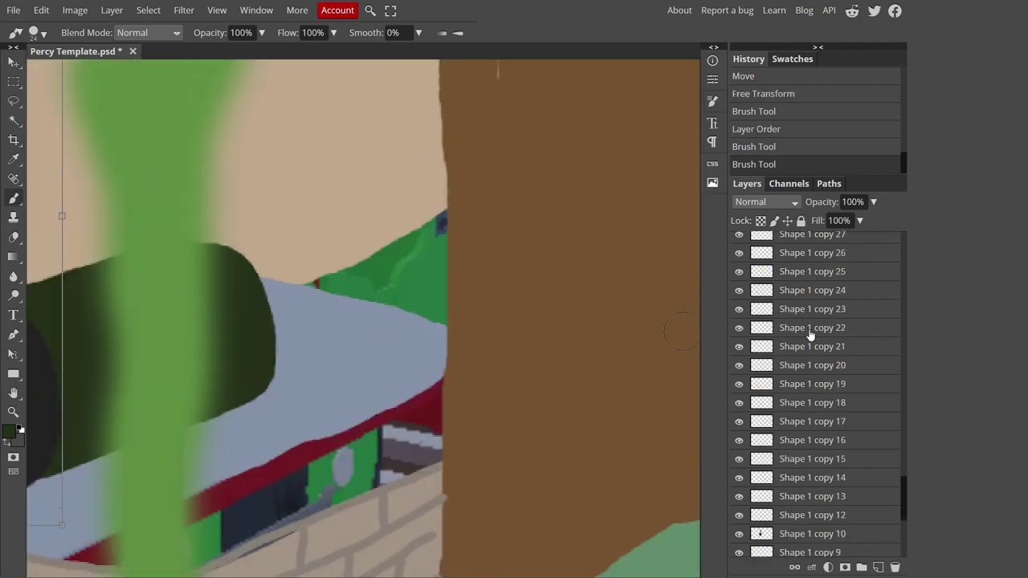
click(811, 440)
mouse_move(367, 403)
mouse_down()
mouse_move(377, 143)
mouse_move(470, 126)
mouse_move(452, 371)
mouse_move(434, 241)
mouse_up()
Step: Erase the green block's ragged edges and cut its upper part down to a slope that follows the engine's outline
key(e)
drag(482, 373, 457, 389)
scroll(401, 322, up, 2)
drag(356, 172, 466, 144)
key(b)
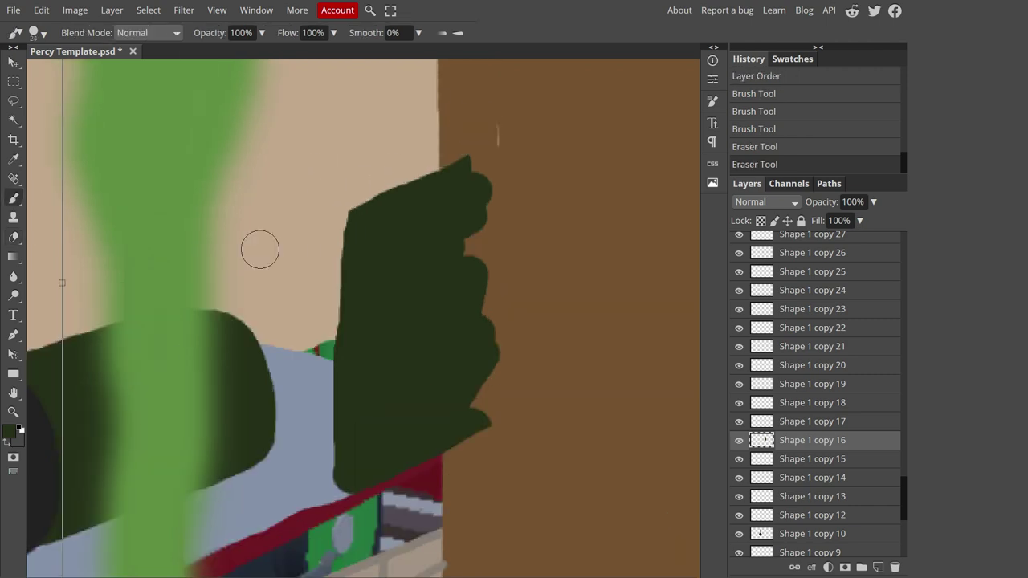
key(e)
drag(314, 321, 406, 200)
Step: Paint a filled panel in a slightly lighter dark green between the boiler and the block on the Shape 1 copy 17 layer
click(352, 291)
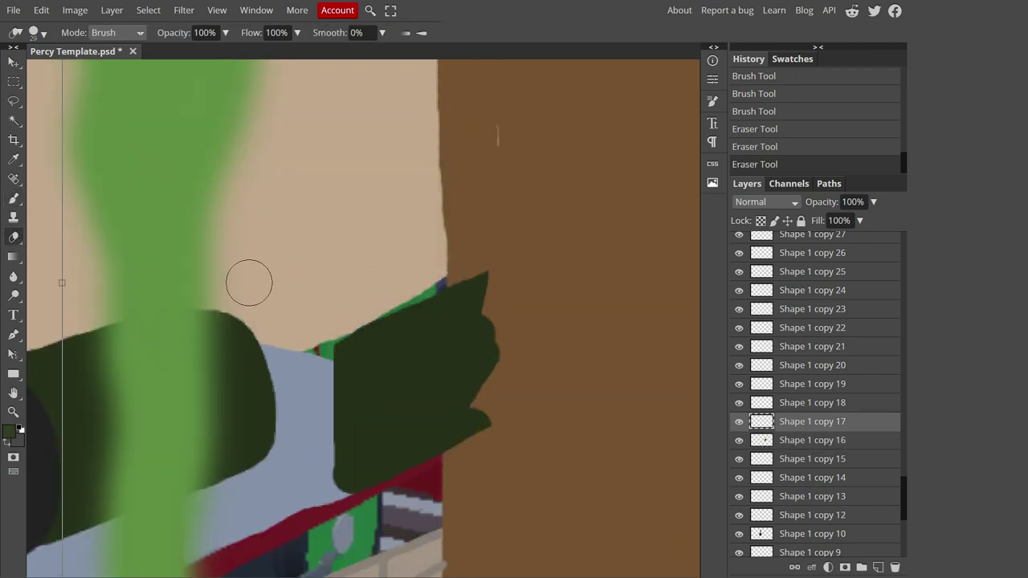
key(b)
mouse_move(341, 363)
mouse_down()
mouse_move(101, 285)
mouse_move(276, 398)
mouse_up()
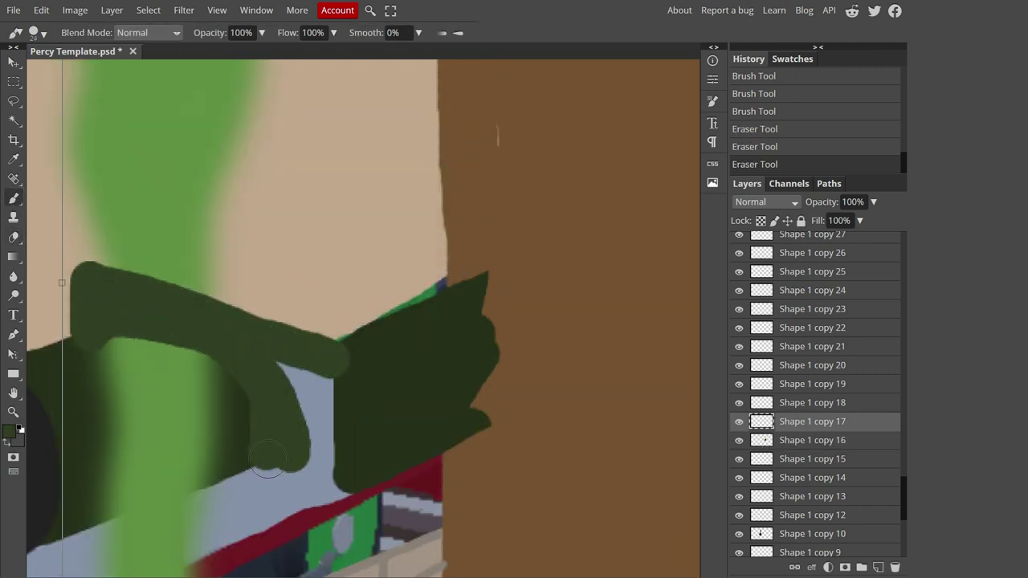
mouse_move(267, 459)
mouse_down()
mouse_move(335, 378)
mouse_move(338, 460)
mouse_up()
Step: Move the Shape 1 copy 16 and Shape 1 copy 17 layers below Shape 1 copy 2
drag(820, 447, 807, 440)
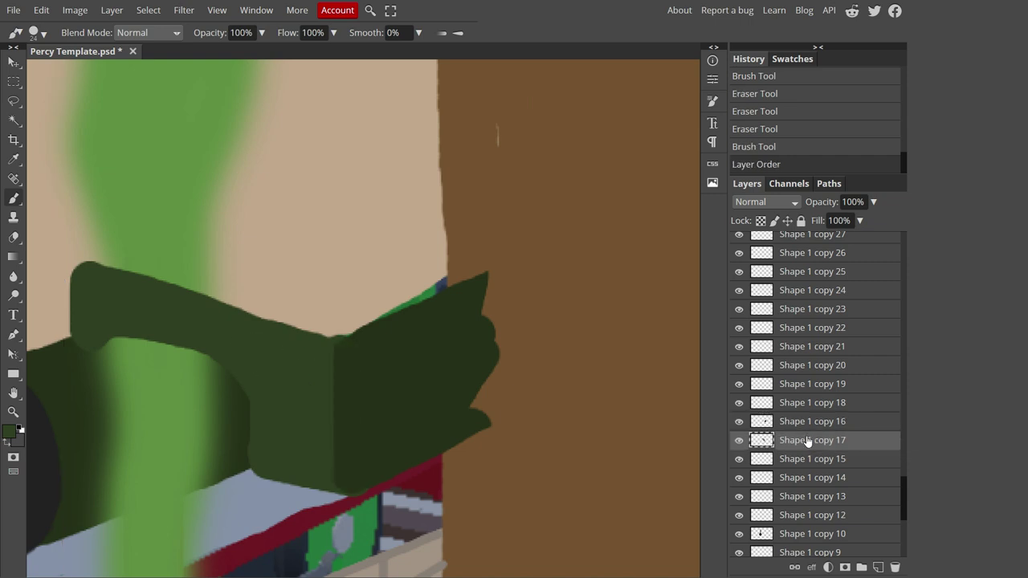
drag(824, 493, 814, 433)
scroll(247, 271, down, 3)
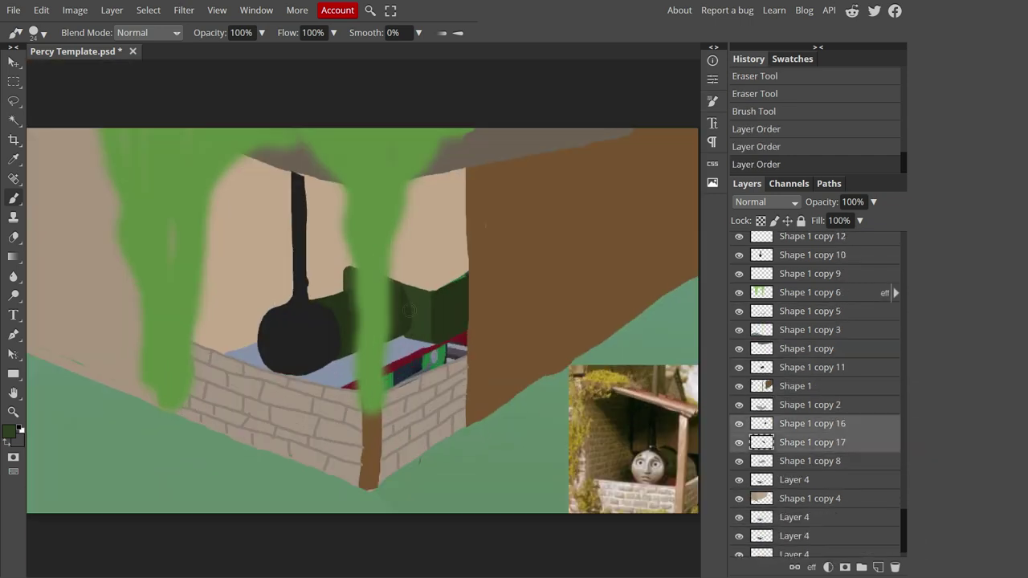
Step: Touch up the lighter green panel on the Shape 1 copy 17 layer and erase its rounded upper edge straight
scroll(246, 272, up, 3)
click(759, 441)
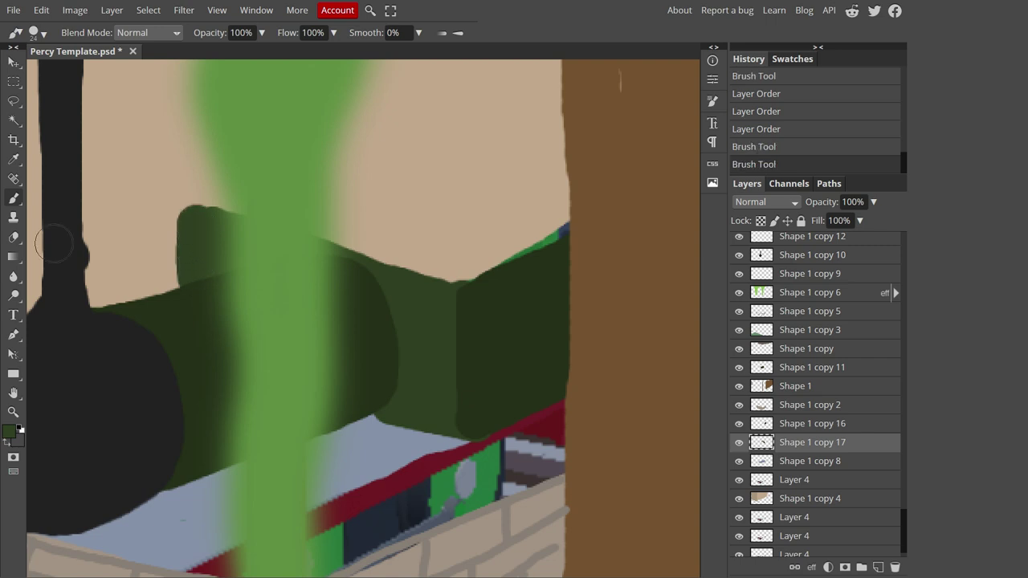
key(e)
drag(362, 230, 195, 202)
scroll(195, 202, down, 3)
scroll(195, 202, up, 3)
Step: Trim the upper edge of the darker green block on the Shape 1 copy 16 layer with the eraser
click(811, 423)
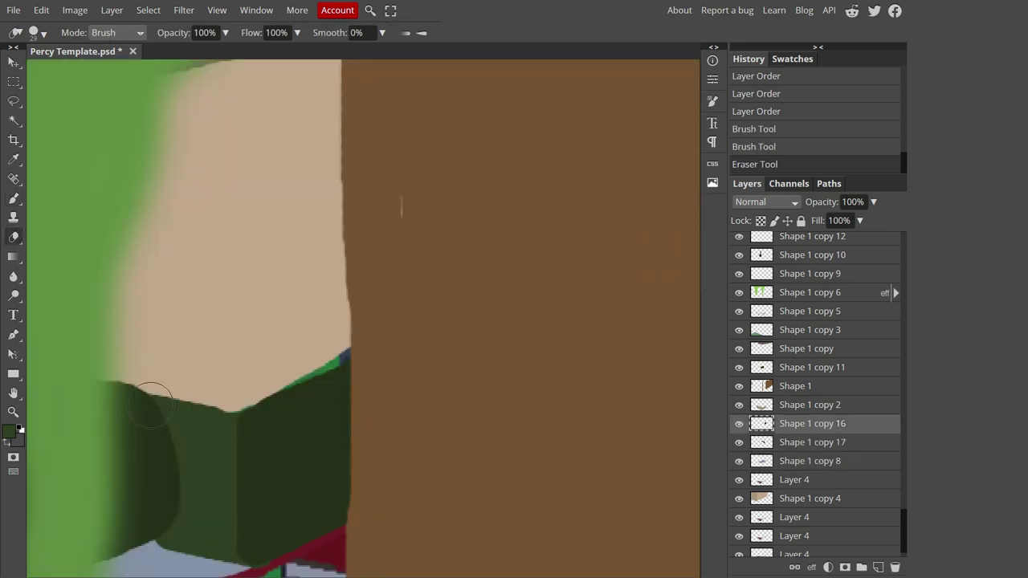
drag(152, 401, 263, 385)
scroll(263, 385, down, 3)
scroll(263, 385, up, 3)
Step: Select the Shape 1 copy 20 layer and set the foreground colour to a dark brown for painting
scroll(810, 402, up, 5)
click(808, 457)
click(9, 431)
click(336, 273)
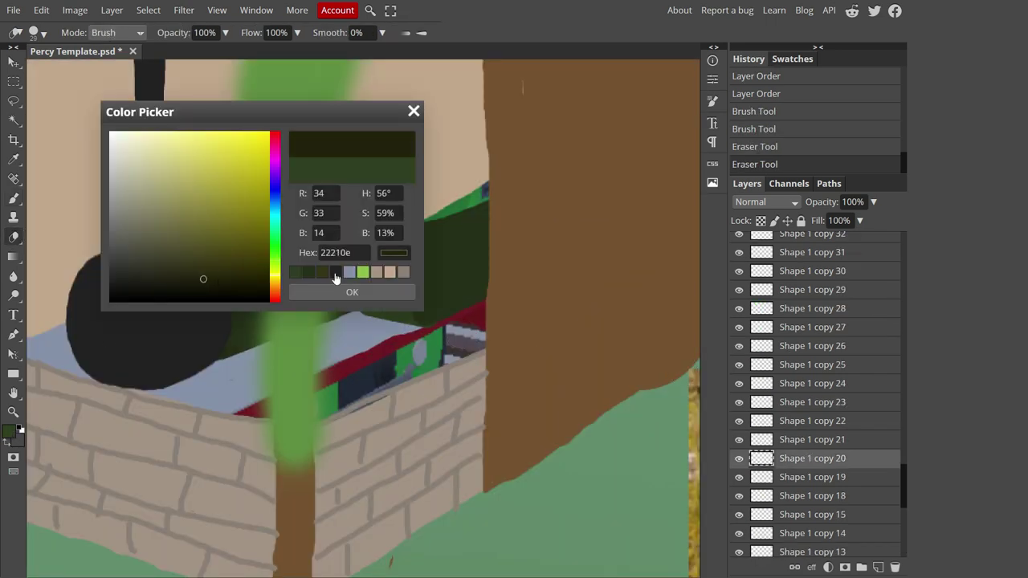
click(275, 279)
click(352, 291)
key(b)
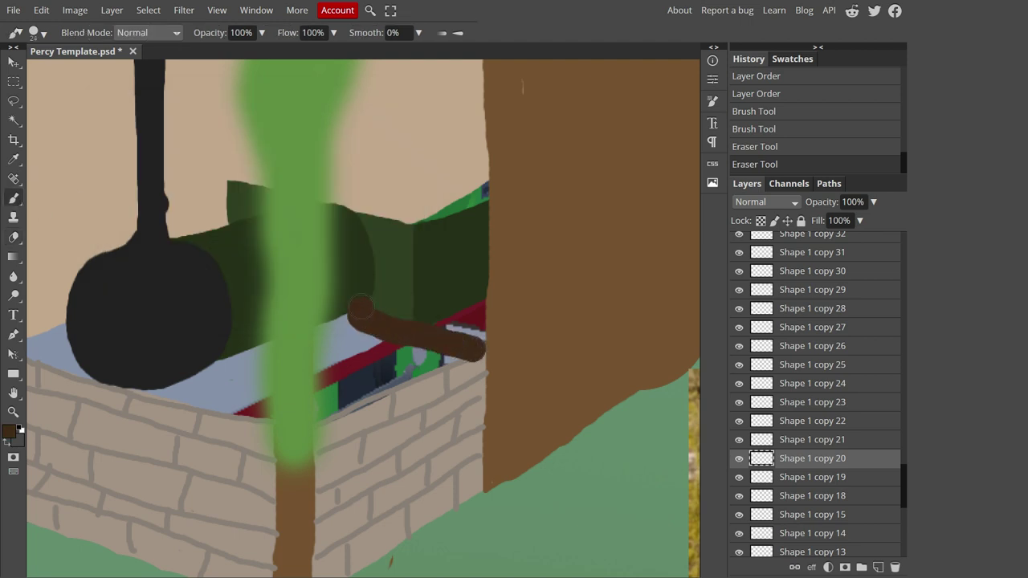
Step: Paint the dark brown interior wall beside the funnel and outline the rest of it up to the roof and brown post
drag(176, 185, 176, 95)
scroll(175, 262, up, 3)
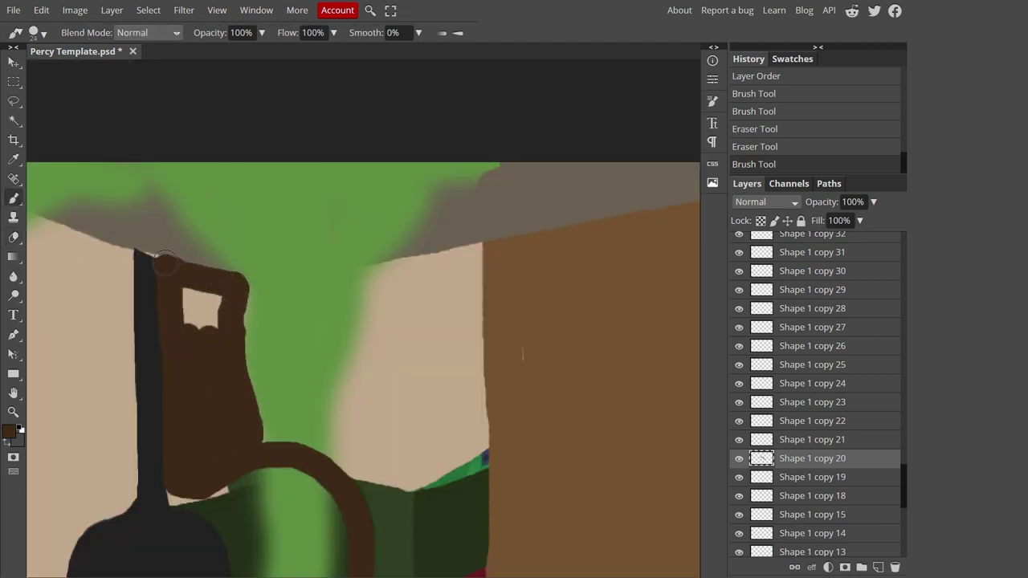
drag(165, 264, 205, 317)
scroll(316, 357, down, 2)
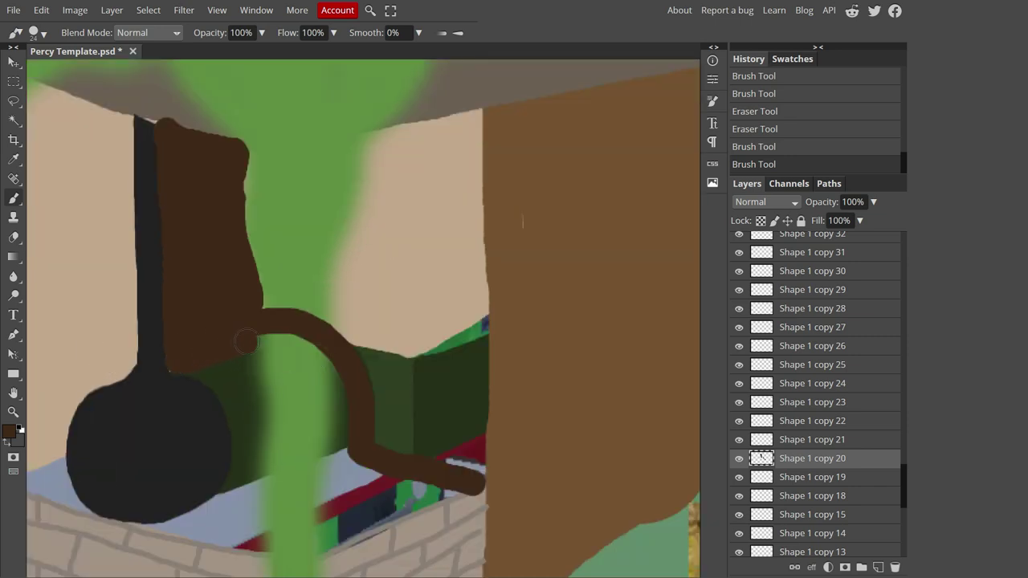
mouse_move(470, 483)
mouse_down()
mouse_move(484, 185)
mouse_move(193, 132)
mouse_up()
Step: Fill the outlined interior wall with dark brown, using a 165 px brush and reducing it to 55 px for the corners
click(34, 32)
drag(126, 75, 185, 76)
mouse_move(269, 237)
mouse_down()
mouse_move(375, 256)
mouse_move(405, 384)
mouse_up()
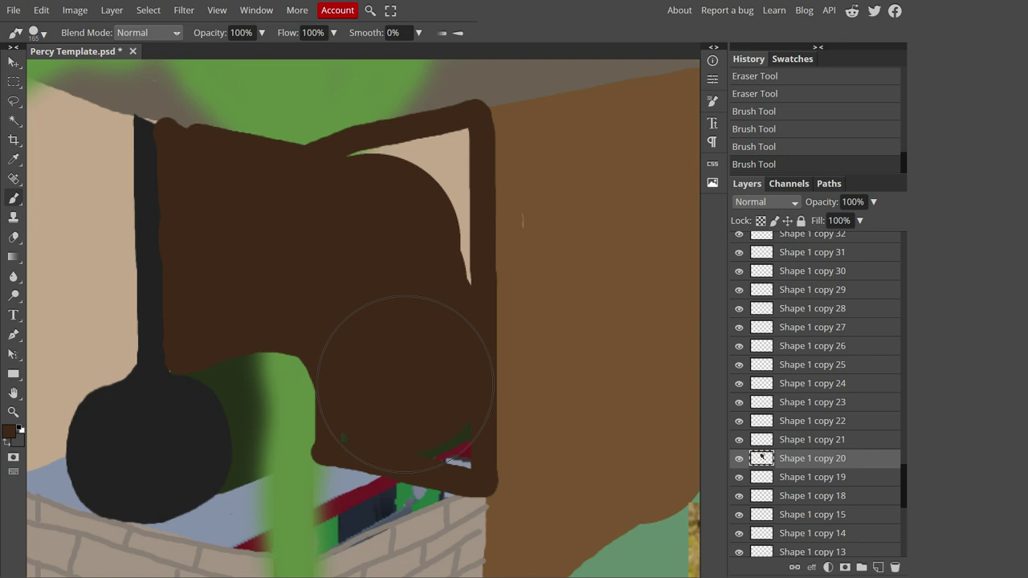
click(43, 33)
drag(184, 75, 176, 76)
mouse_move(449, 418)
mouse_down()
mouse_move(412, 225)
mouse_move(425, 171)
mouse_up()
click(44, 33)
drag(175, 75, 153, 76)
drag(437, 146, 460, 146)
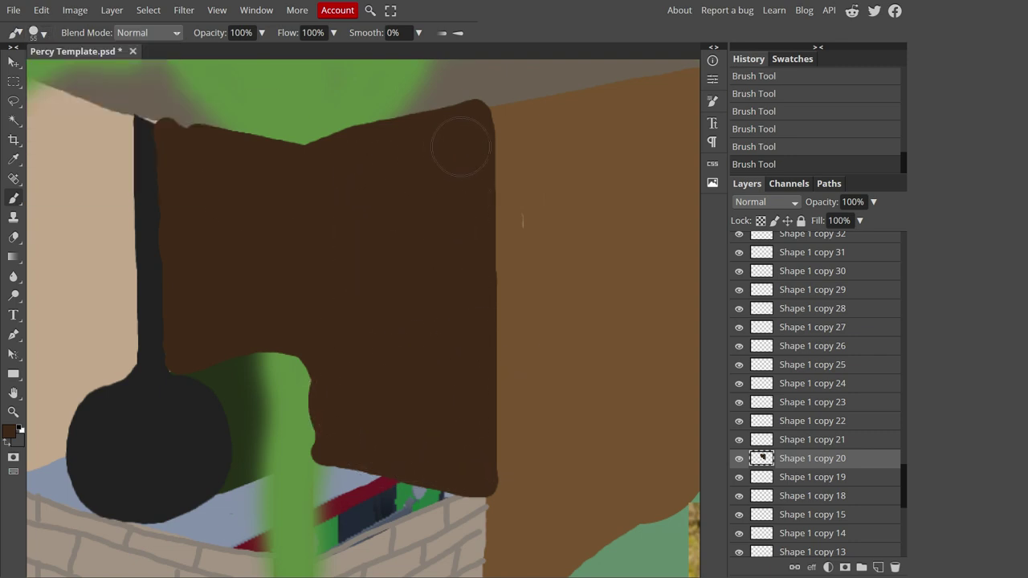
Step: Paint the dark brown wall between the hanging vine and the funnel and move its layer below Shape 1 copy 2
scroll(460, 146, up, 3)
mouse_move(265, 377)
mouse_down()
mouse_move(142, 294)
mouse_move(150, 332)
mouse_move(127, 274)
mouse_up()
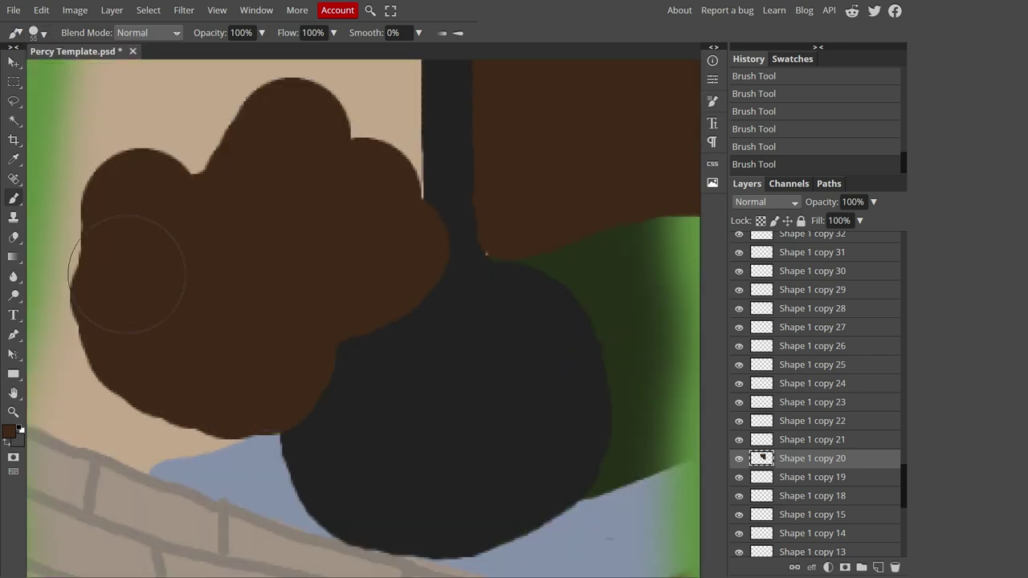
scroll(127, 274, up, 3)
drag(142, 436, 253, 425)
scroll(252, 425, up, 3)
mouse_move(437, 305)
mouse_down()
mouse_move(230, 195)
mouse_move(396, 346)
mouse_up()
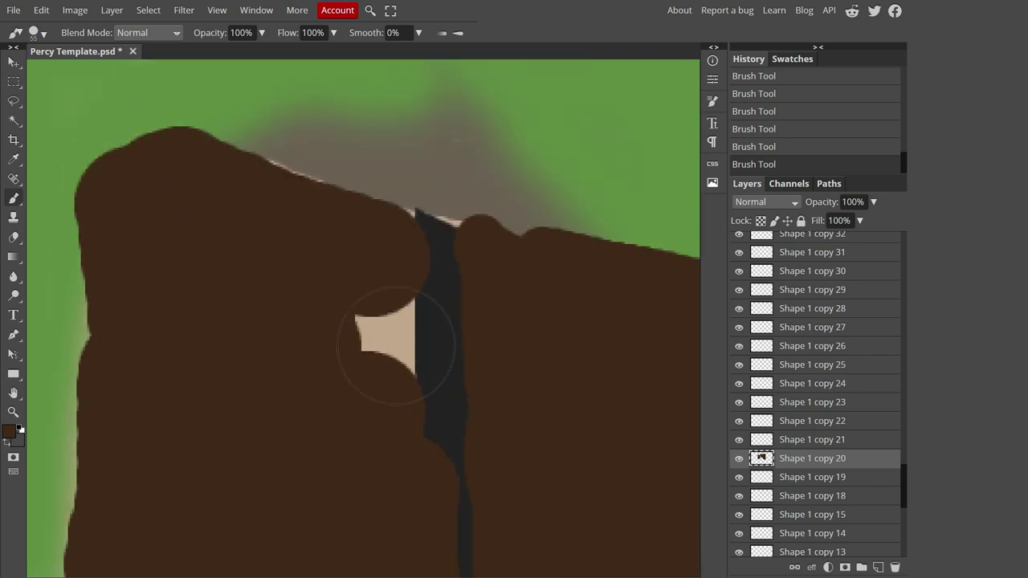
scroll(395, 346, down, 5)
mouse_move(812, 458)
mouse_down()
mouse_move(833, 525)
mouse_move(811, 464)
mouse_up()
Step: Set the brush size to 14 px and fill the remaining gaps of the dark brown wall along the vine and brick wall
scroll(361, 241, up, 5)
click(44, 33)
drag(153, 70, 117, 72)
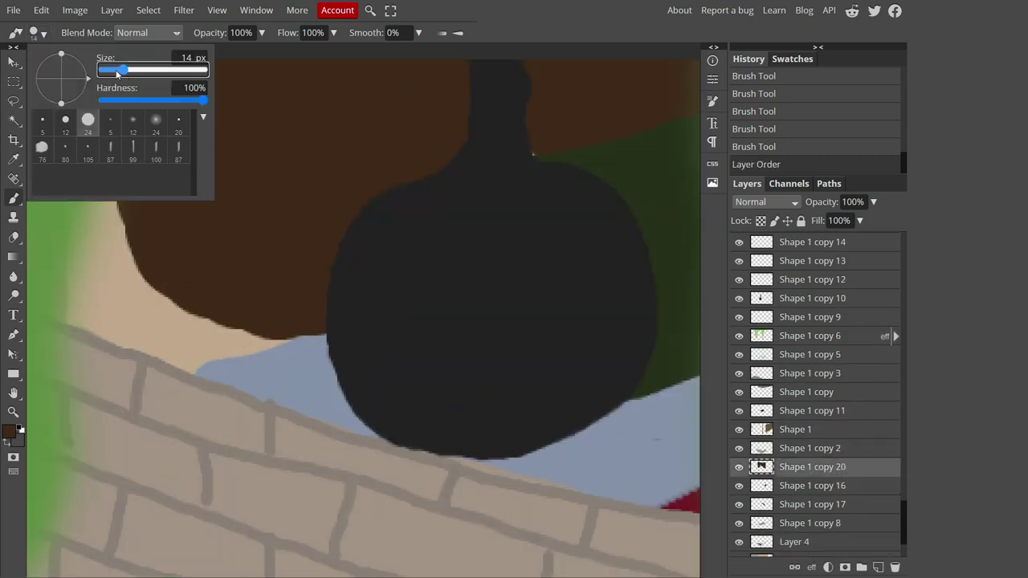
scroll(482, 321, down, 2)
click(33, 32)
mouse_move(120, 257)
mouse_down()
mouse_move(120, 359)
mouse_move(201, 506)
mouse_move(311, 481)
mouse_up()
key(ctrl+0)
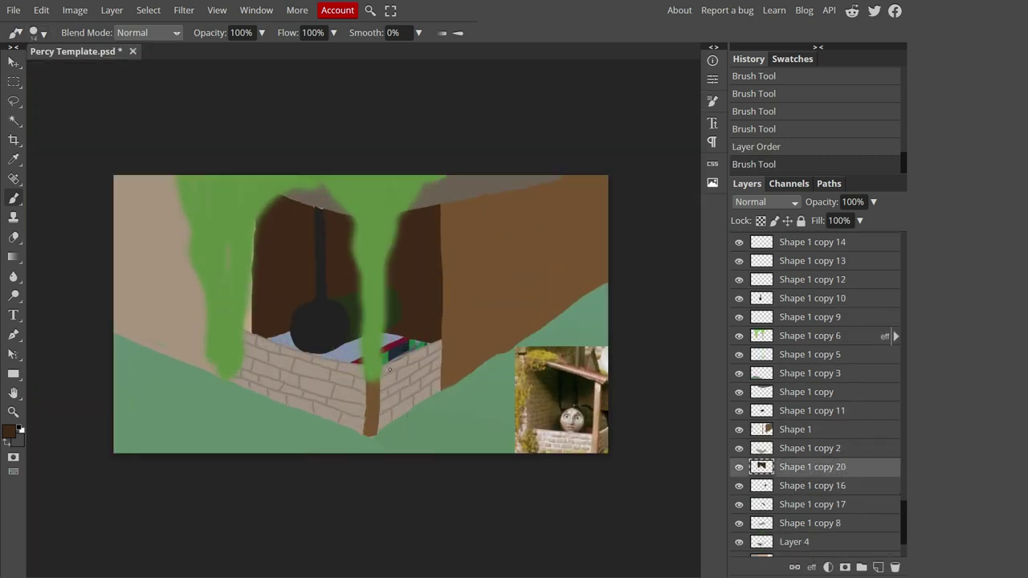
scroll(389, 369, up, 5)
drag(539, 346, 610, 301)
scroll(610, 301, down, 5)
scroll(257, 316, up, 5)
Step: Erase the lower edge of the dark brown wall beside the black circle along a diagonal
key(e)
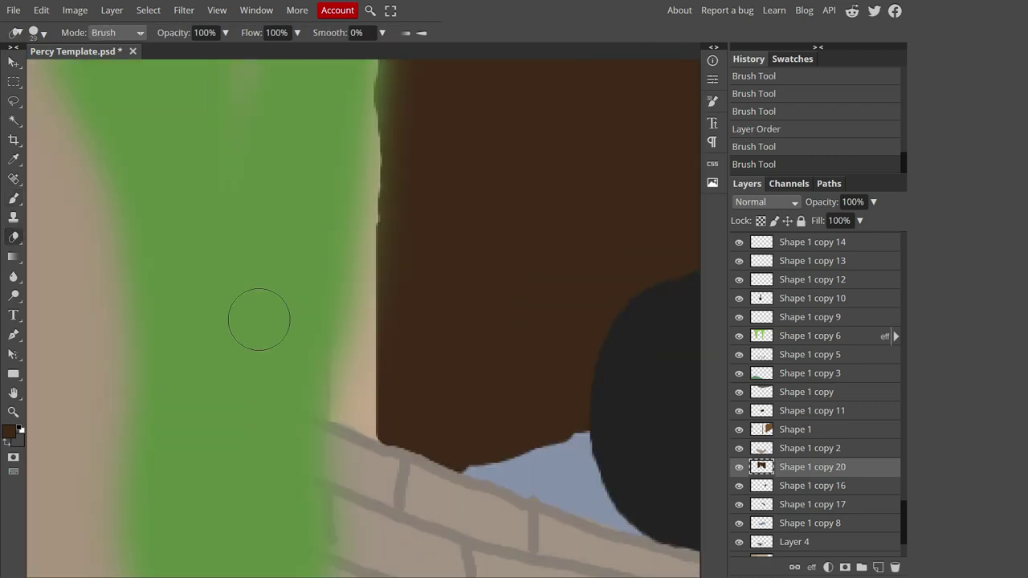
drag(514, 457, 435, 471)
scroll(258, 288, down, 2)
drag(265, 216, 167, 141)
key(b)
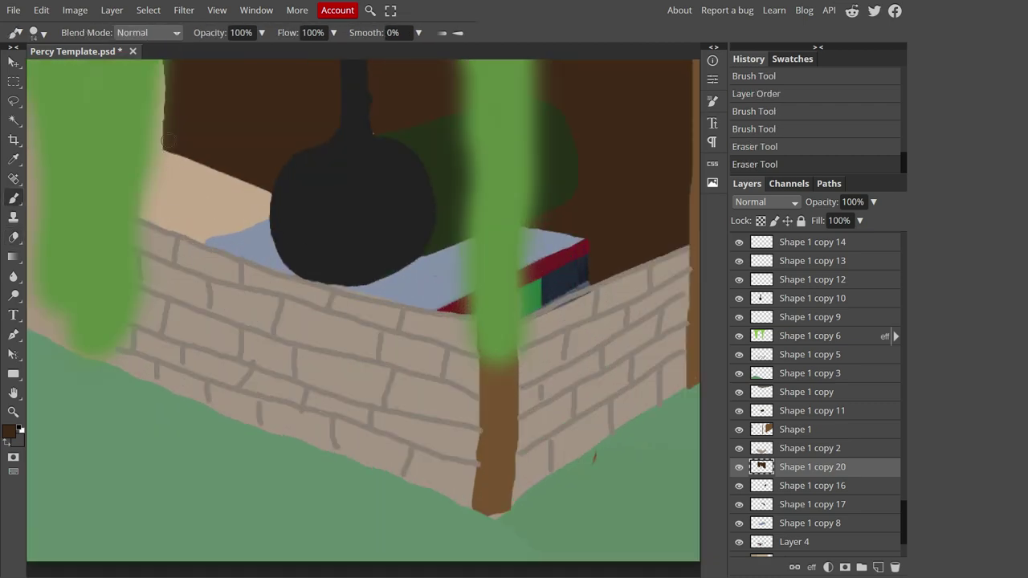
Step: Reorder the layers so Shape 1 copy 8 sits above Shape 1 copy 16 and 17, and Shape 1 copy 20 sits above Shape 1
drag(794, 467, 795, 531)
click(744, 468)
shift+click(794, 485)
drag(794, 485, 794, 532)
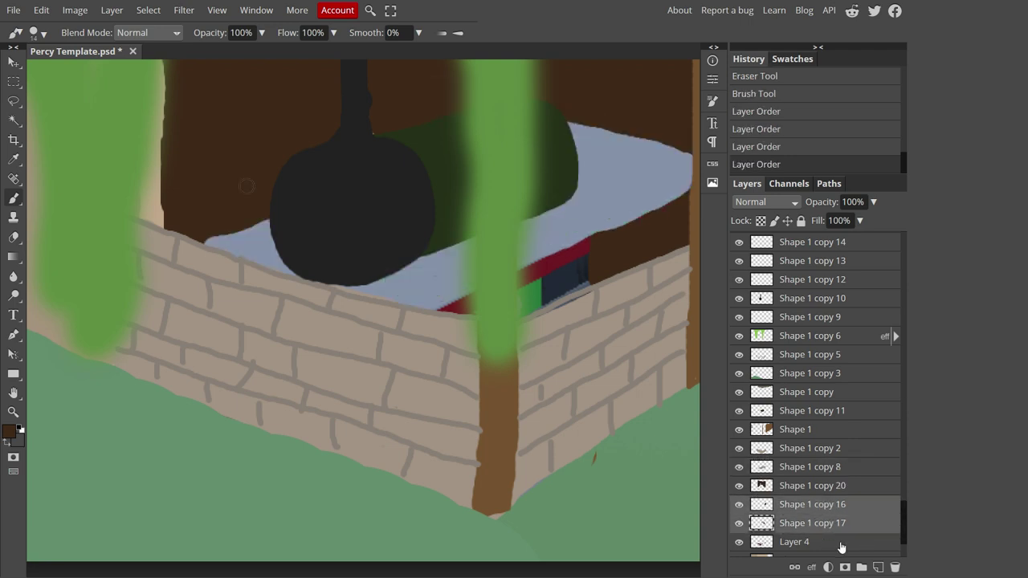
key(e)
scroll(787, 477, down, 2)
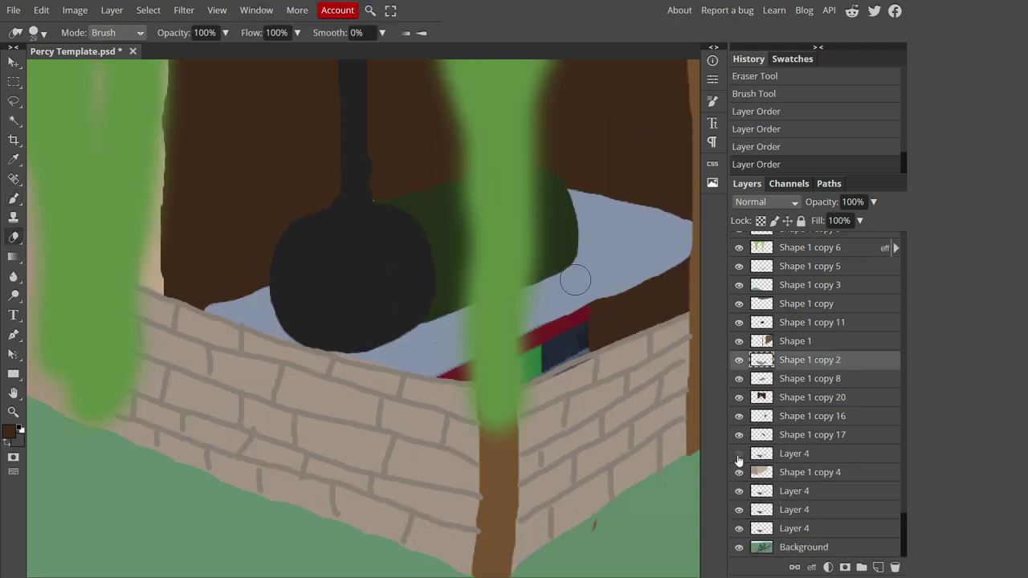
drag(810, 397, 814, 347)
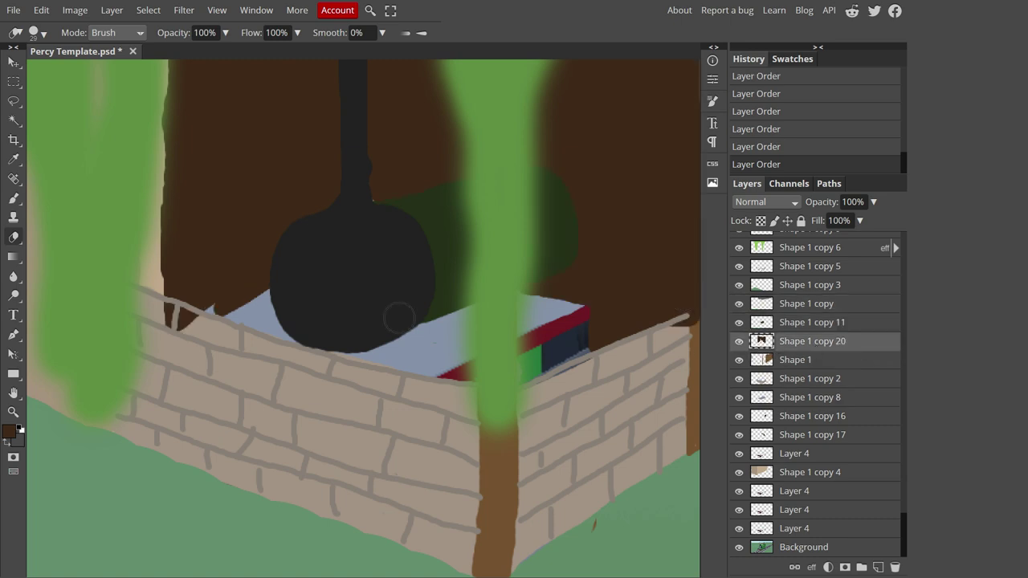
Step: Erase the dark brown spill over the brick wall and repaint the wall's lower corner beside the vine
scroll(281, 353, up, 2)
drag(263, 371, 170, 344)
key(b)
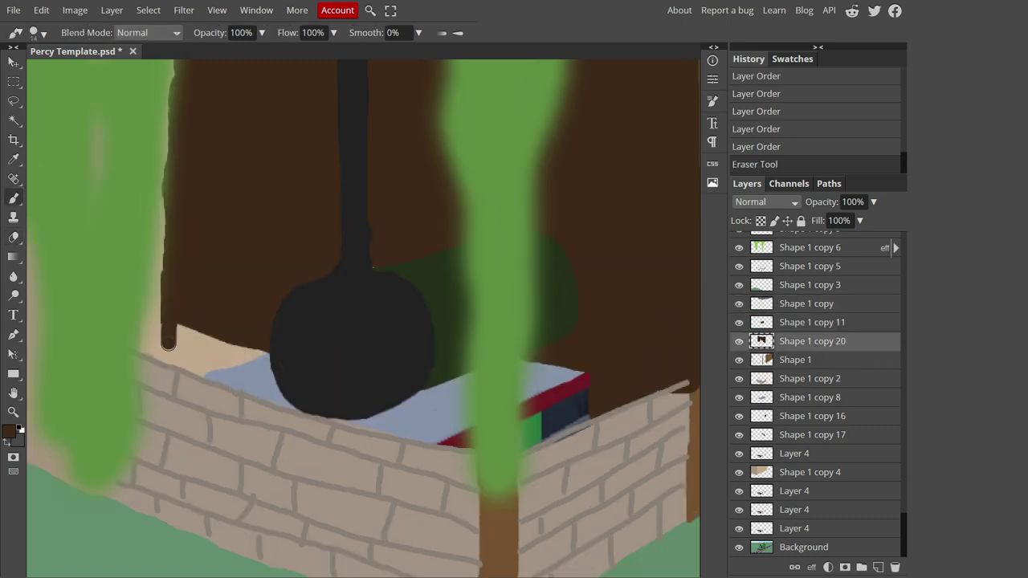
click(199, 325)
scroll(809, 319, up, 3)
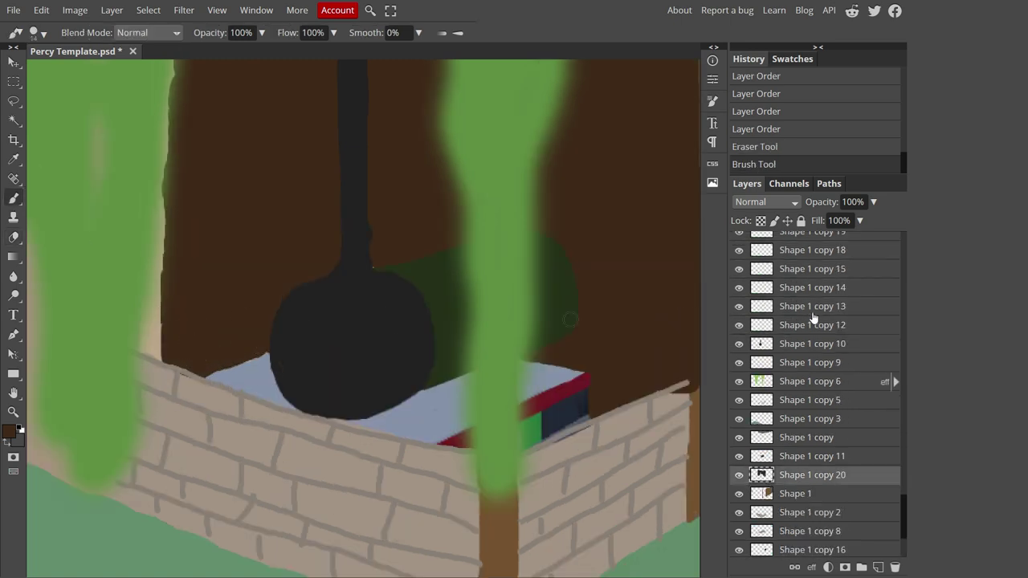
Step: Erase all dark brown between the hanging vine and the funnel on the Shape 1 copy 20 layer with a larger eraser
click(807, 306)
scroll(664, 363, down, 3)
scroll(664, 363, up, 5)
click(811, 474)
key(e)
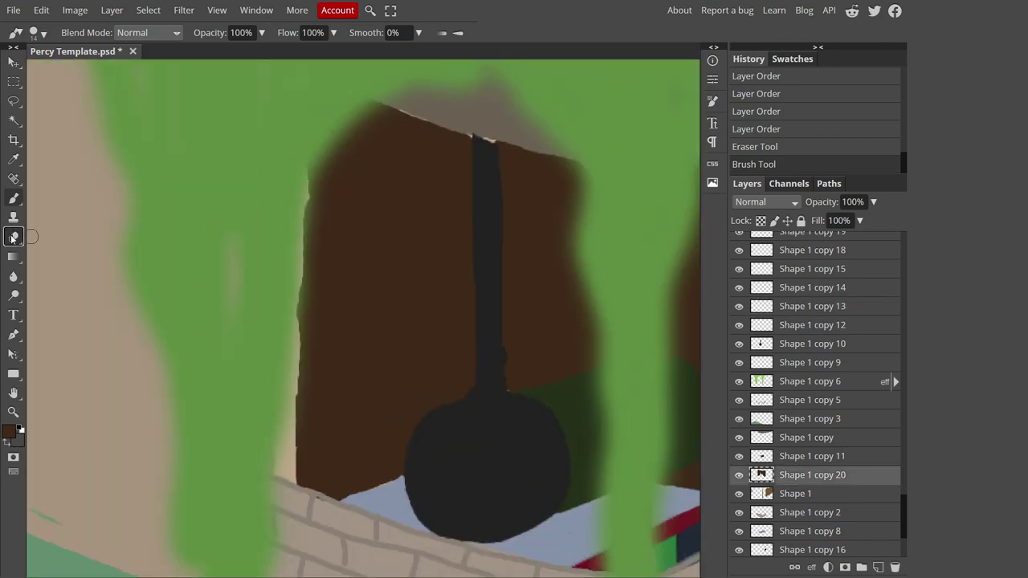
click(36, 32)
mouse_move(402, 128)
mouse_down()
mouse_move(424, 287)
mouse_move(324, 491)
mouse_up()
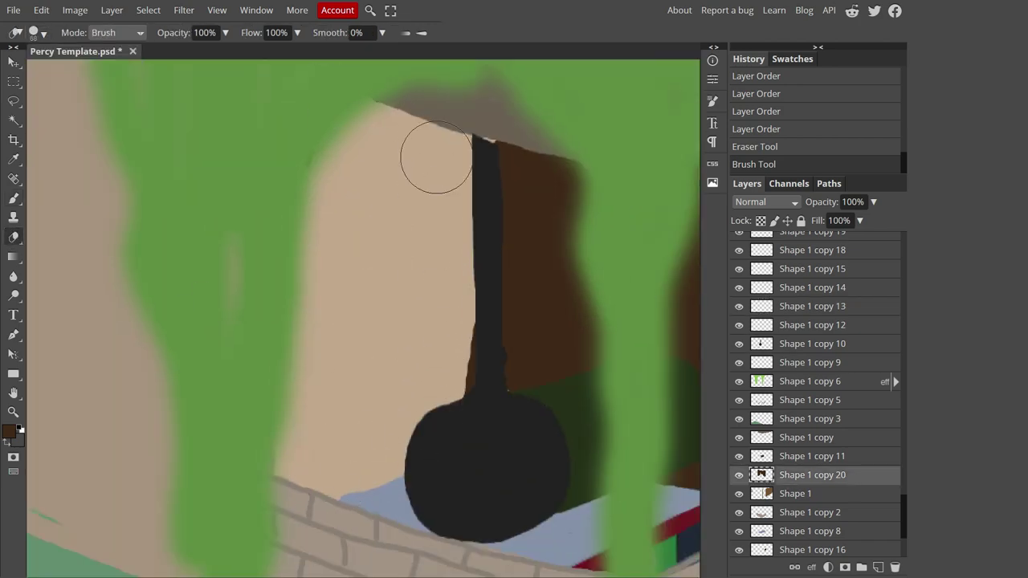
Step: Select the Shape 1 copy 13 layer and set the foreground colour to a mid grey
key(ctrl+0)
click(812, 306)
key(ctrl+plus)
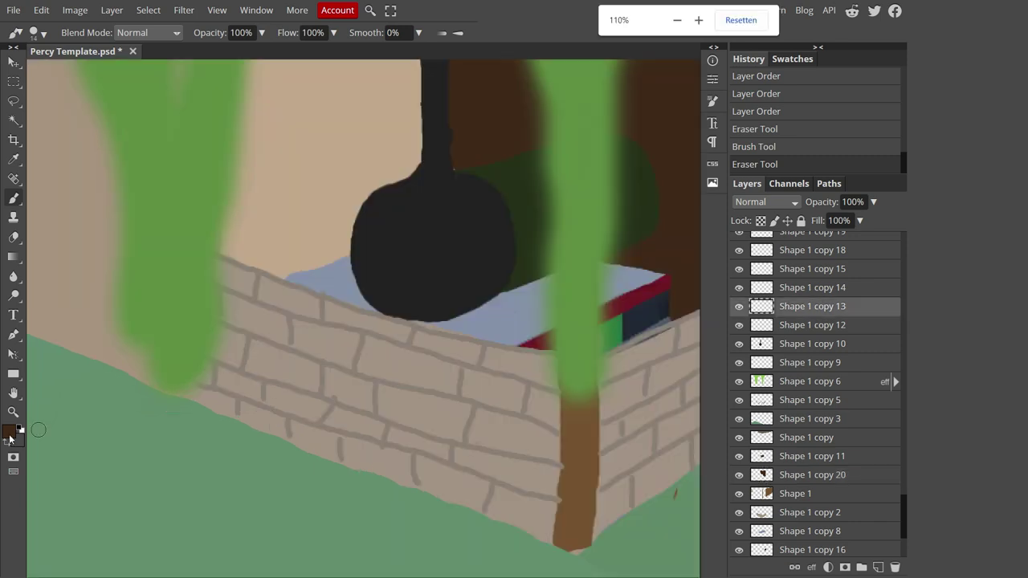
key(h)
click(15, 480)
click(434, 279)
Step: Paint a grey face over the front of the black circle with a 115 px brush, stepping back the last dab
key(b)
click(48, 36)
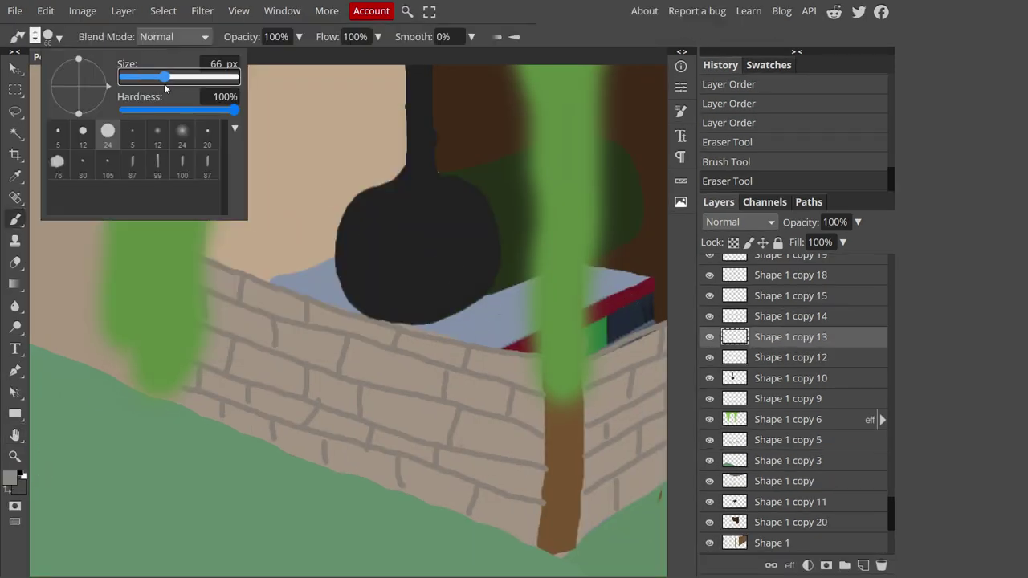
click(396, 257)
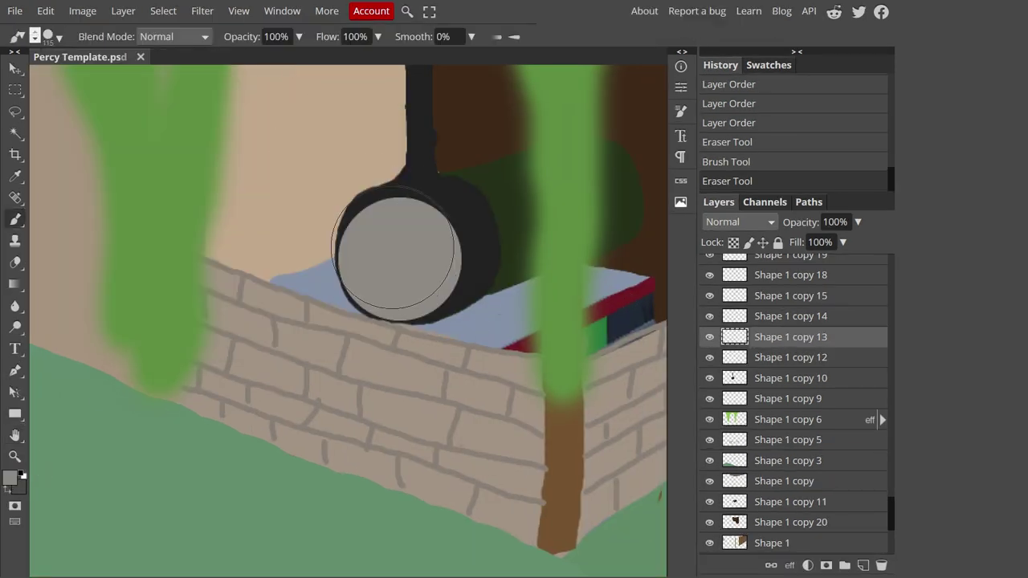
click(395, 244)
click(404, 259)
click(730, 161)
key(ctrl+minus)
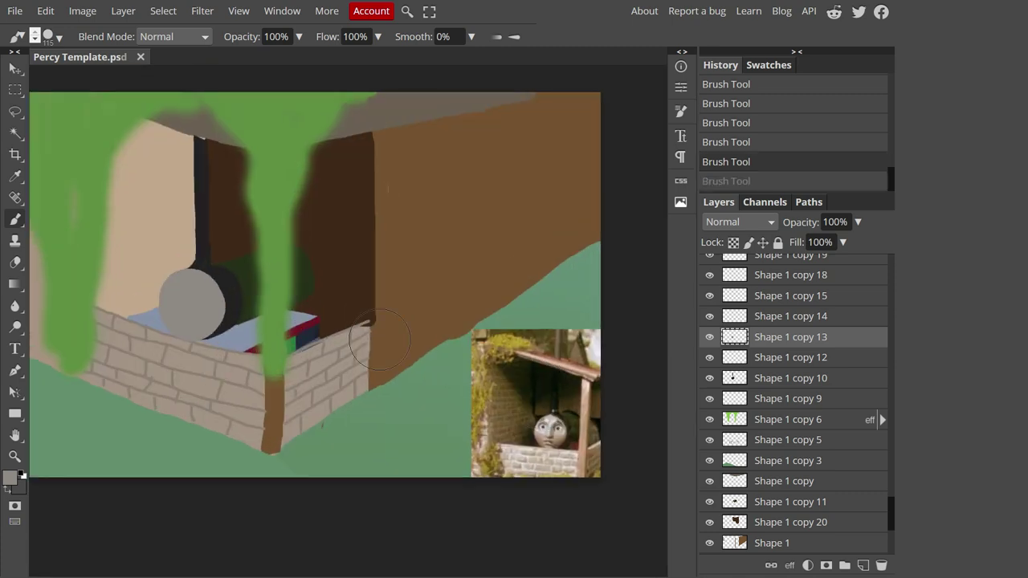
Step: Paint two light grey eyes on the face with a 15 px brush on the Shape 1 copy 14 layer
scroll(402, 321, up, 5)
key(alt+bracketright)
click(9, 478)
click(385, 322)
click(59, 38)
drag(169, 77, 151, 77)
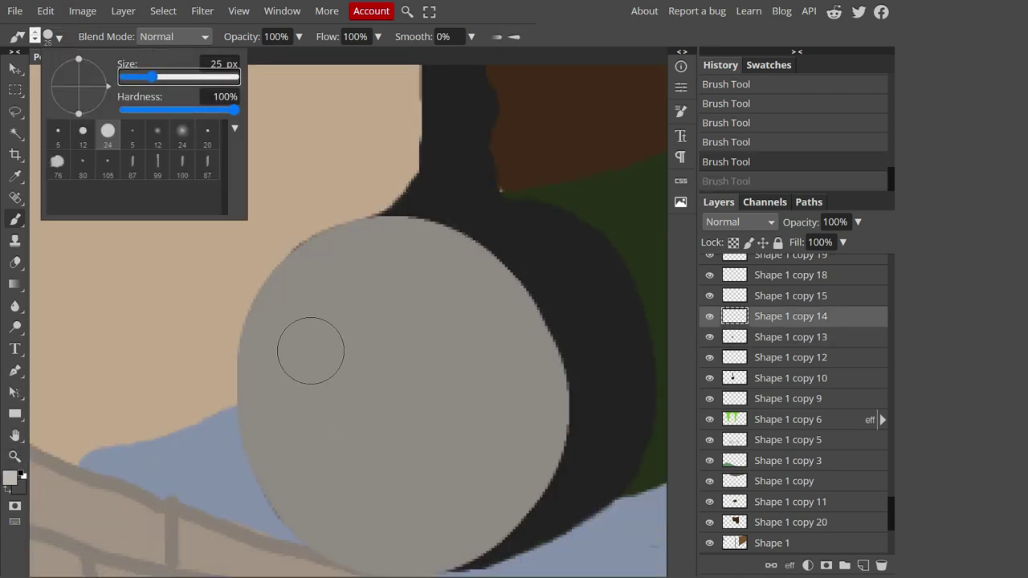
mouse_move(289, 329)
mouse_down()
mouse_move(314, 311)
mouse_move(333, 337)
mouse_up()
mouse_move(455, 356)
mouse_down()
mouse_move(478, 303)
mouse_move(471, 359)
mouse_up()
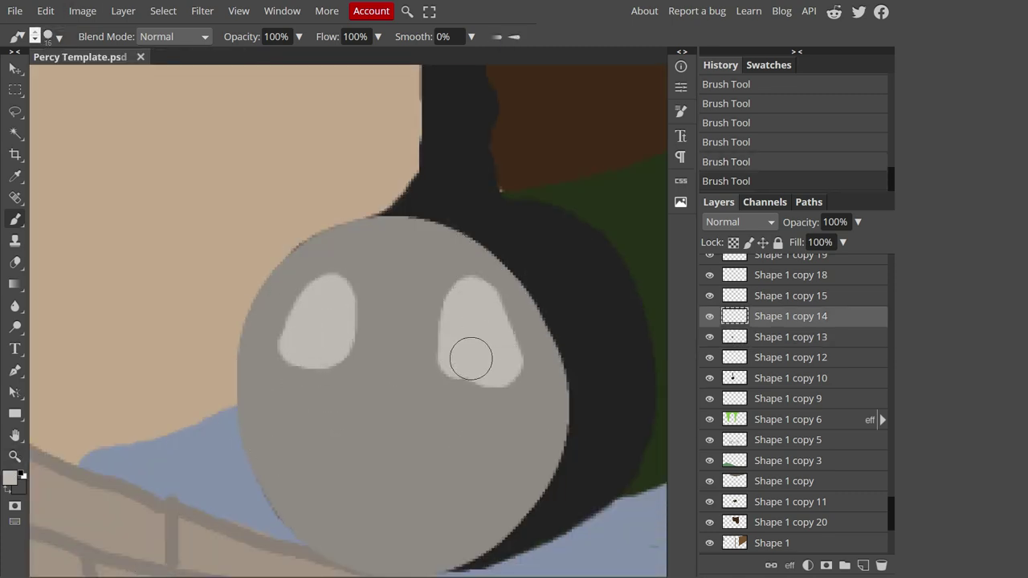
Step: On the Shape 1 copy 15 layer, paint short 222223 bars as lowered pupils along the bottom of both eyes with a 4 px brush
click(791, 295)
click(9, 478)
click(544, 385)
click(385, 321)
click(294, 410)
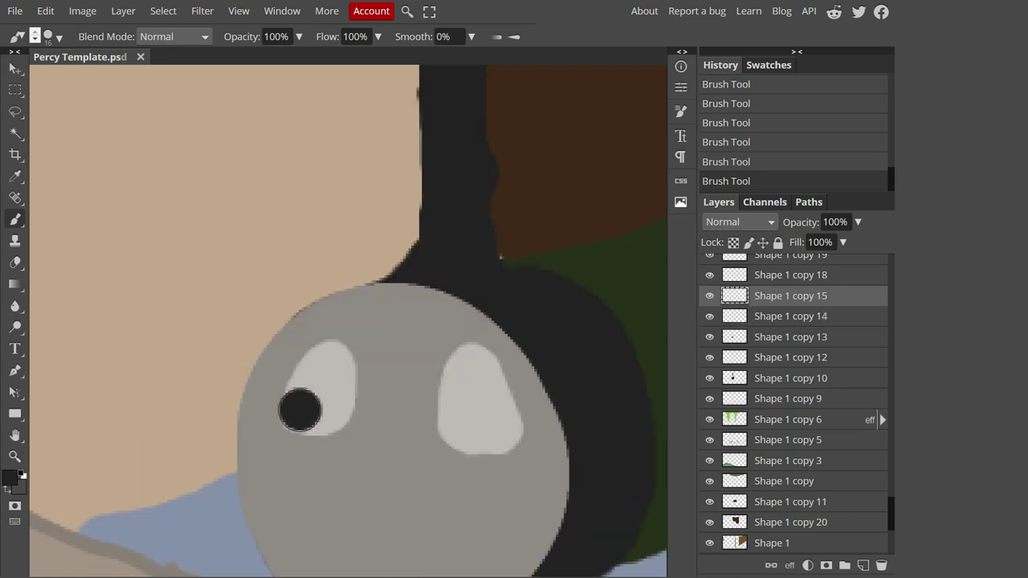
key(ctrl+z)
click(59, 37)
drag(151, 77, 124, 77)
drag(296, 426, 332, 427)
drag(458, 438, 495, 446)
scroll(392, 445, down, 3)
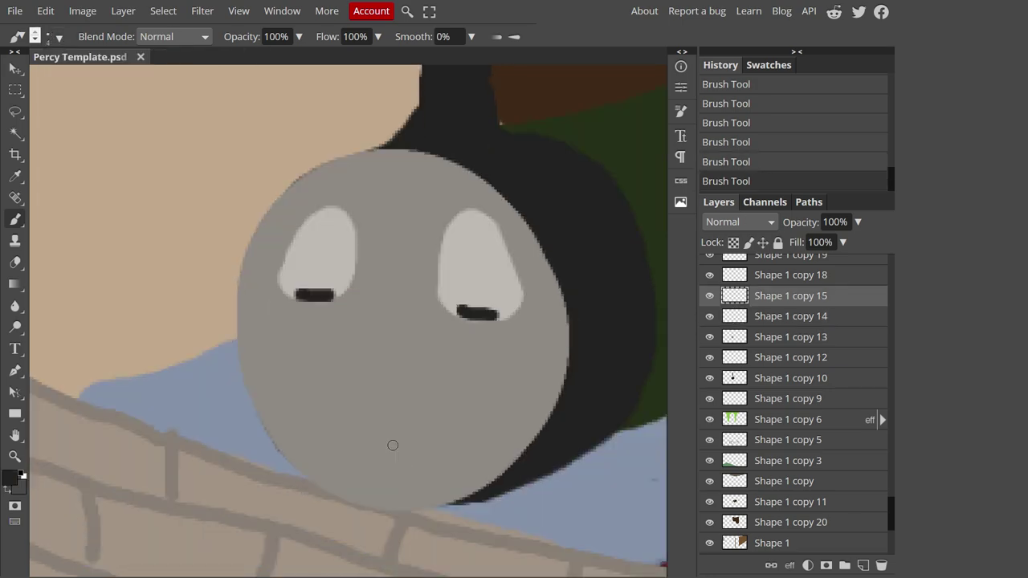
Step: Paint an angular nose between the eyes in grey 696764 with a 3 px brush on the Shape 1 copy 18 layer
click(10, 478)
scroll(321, 369, down, 3)
scroll(296, 370, up, 5)
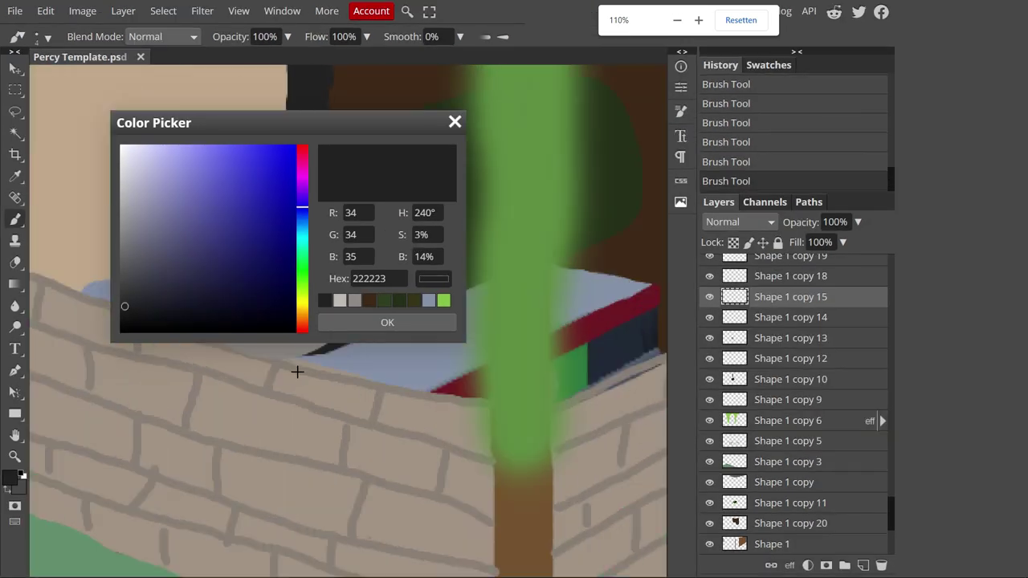
click(131, 229)
click(386, 322)
click(791, 276)
drag(256, 314, 224, 403)
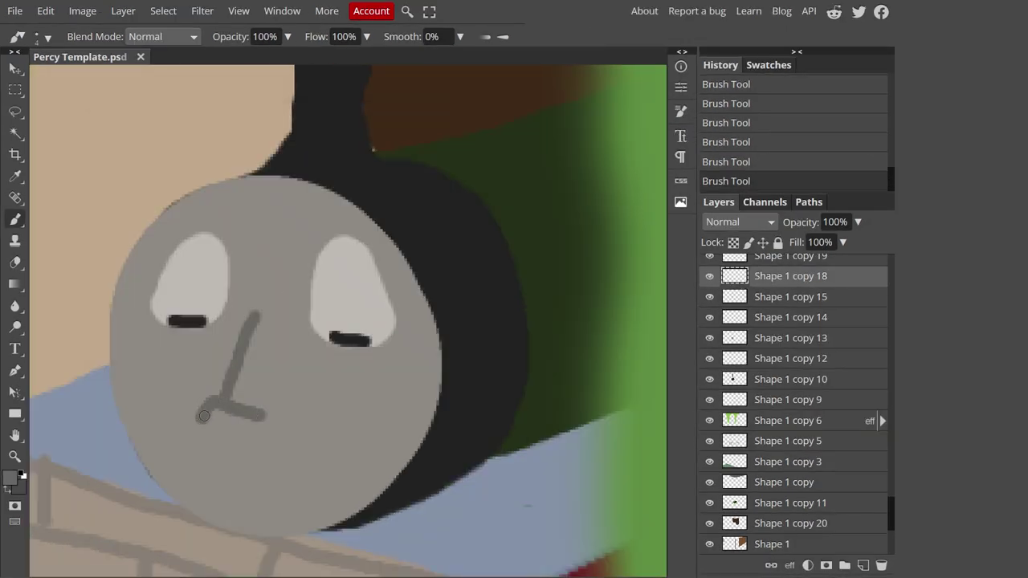
key(ctrl+z)
click(726, 142)
click(37, 36)
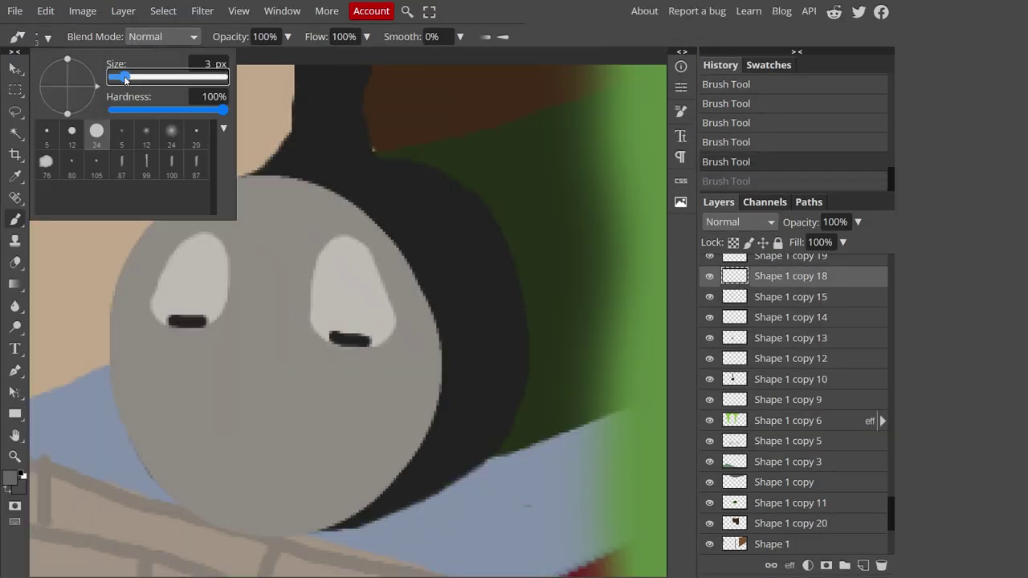
mouse_move(269, 303)
mouse_down()
mouse_move(239, 378)
mouse_move(268, 388)
mouse_up()
Step: Paint a near-black downturned mouth below the nose on the Shape 1 copy 19 layer
scroll(757, 251, up, 1)
click(791, 322)
click(10, 476)
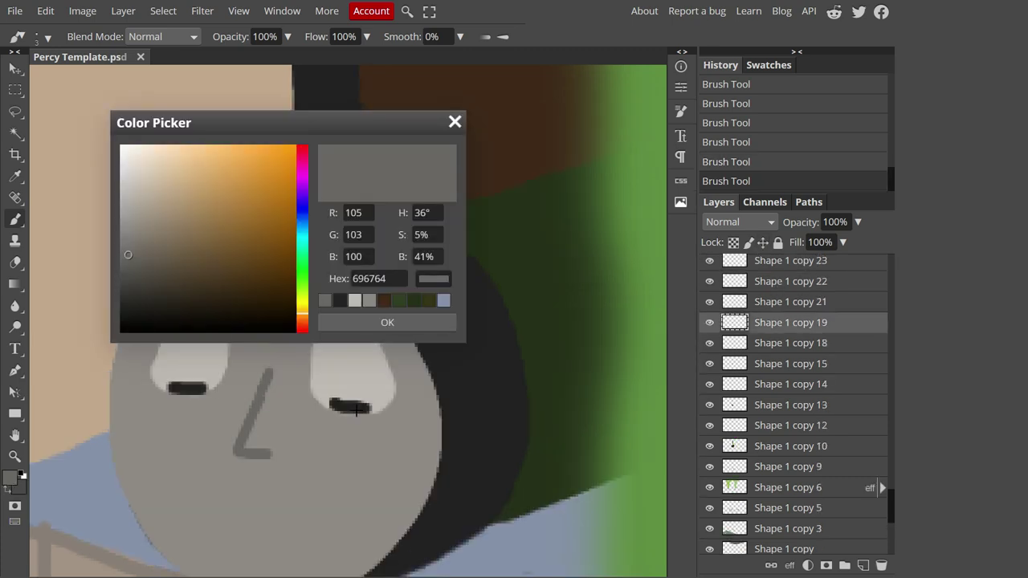
click(136, 305)
click(387, 322)
scroll(189, 421, down, 1)
Step: Paint purple 4f4f79 lines under both eyes running down towards the nose on the Shape 1 copy 21 layer, and trim them with the eraser
scroll(248, 359, up, 1)
click(783, 301)
click(9, 477)
click(182, 246)
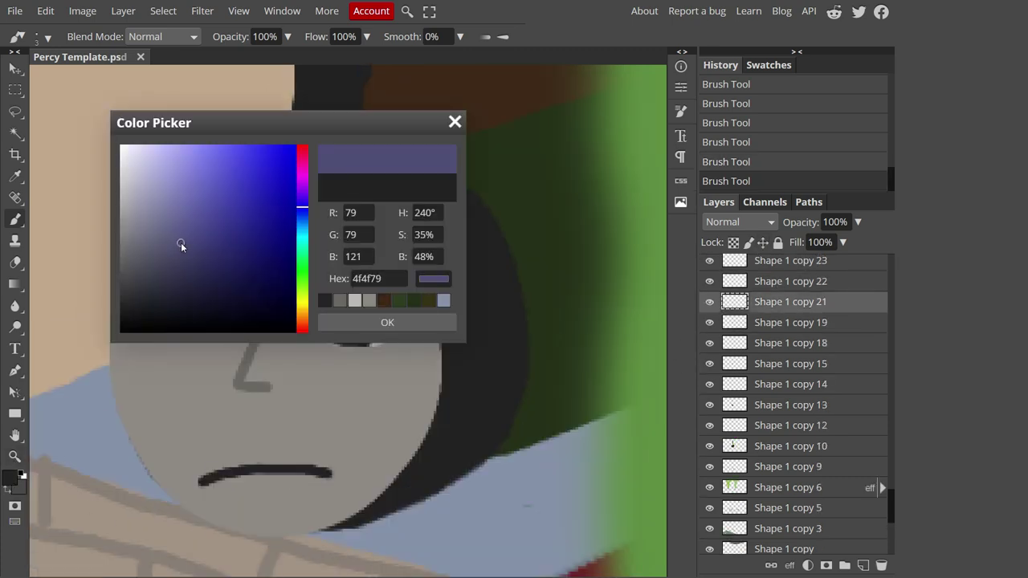
click(387, 322)
scroll(296, 389, down, 3)
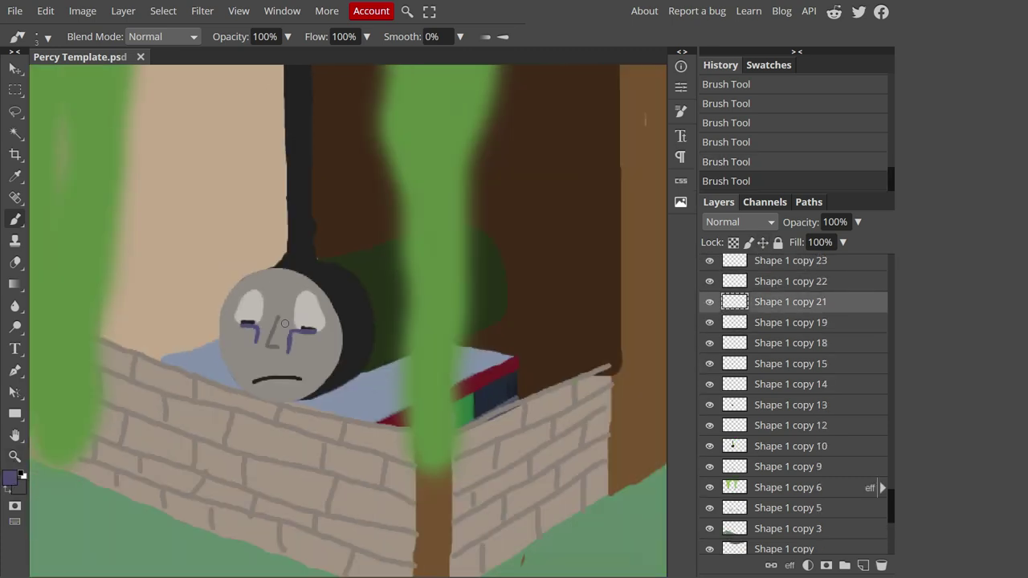
scroll(297, 391, up, 3)
key(e)
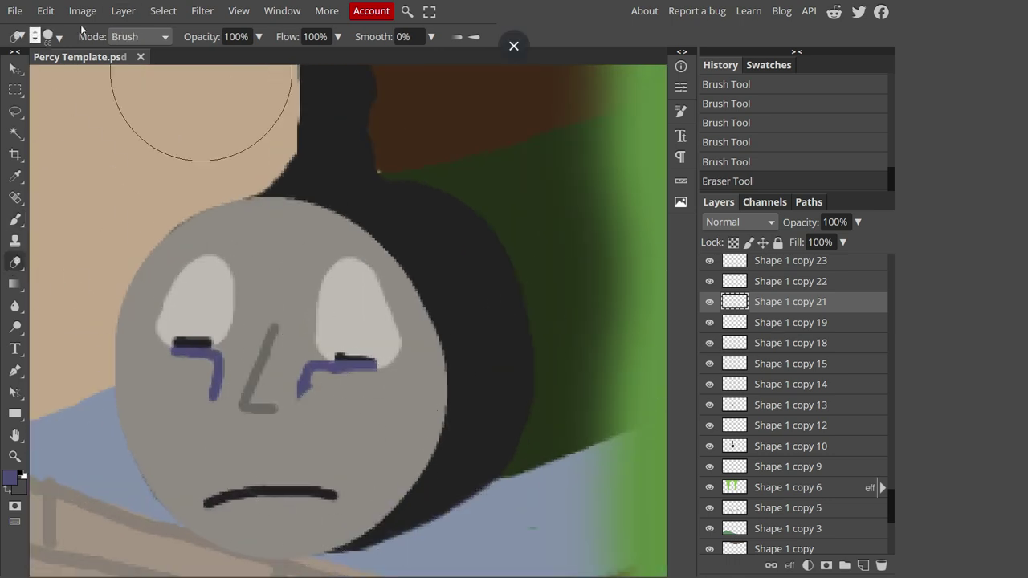
Step: Erase the nose on the Shape 1 copy 18 layer and repaint it as a thinner curved grey line with a 2 px brush
click(791, 343)
key(b)
click(10, 477)
click(243, 447)
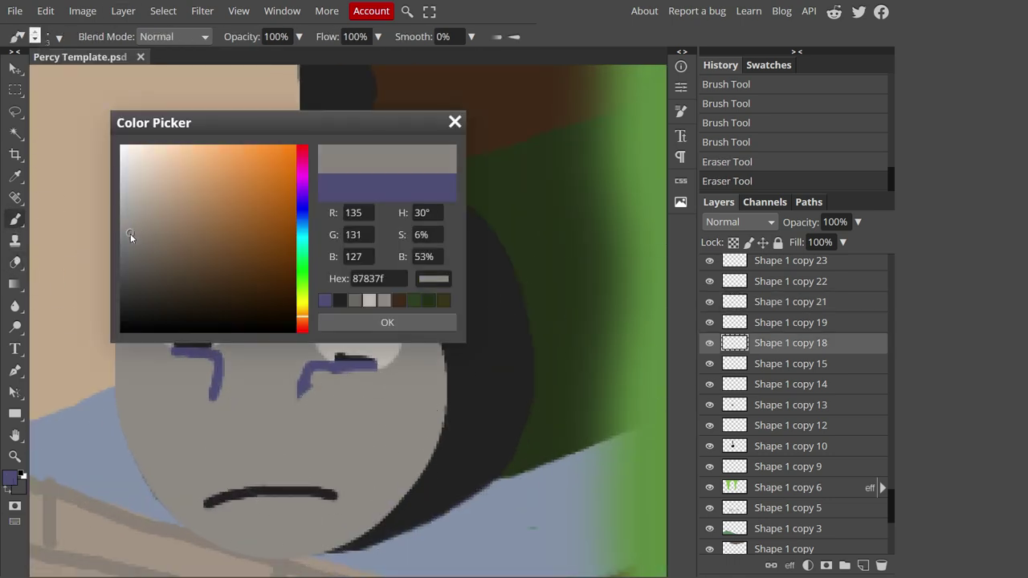
click(386, 322)
right_click(121, 71)
drag(274, 286, 239, 375)
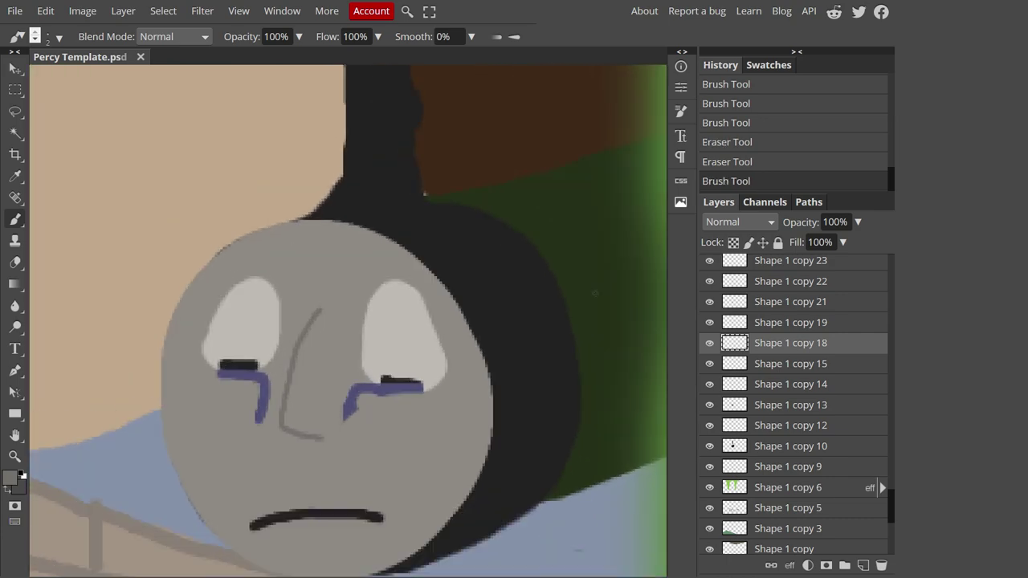
Step: Paint a near-black slanted eyebrow above each eye with the 2 px brush on the Shape 1 copy 19 layer
click(791, 322)
click(10, 477)
click(337, 498)
click(387, 322)
key(ctrl+0)
scroll(322, 322, up, 5)
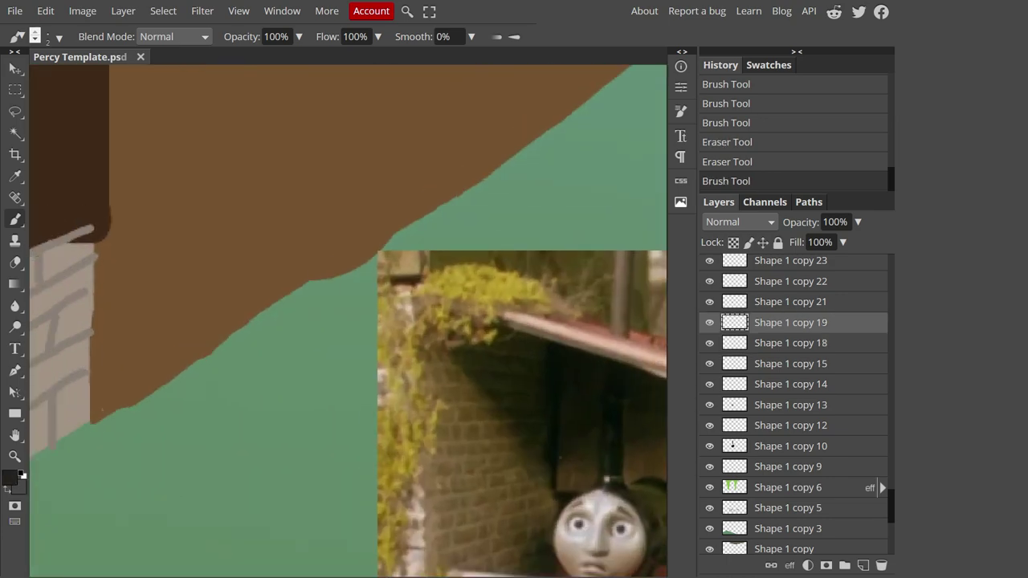
scroll(124, 342, up, 3)
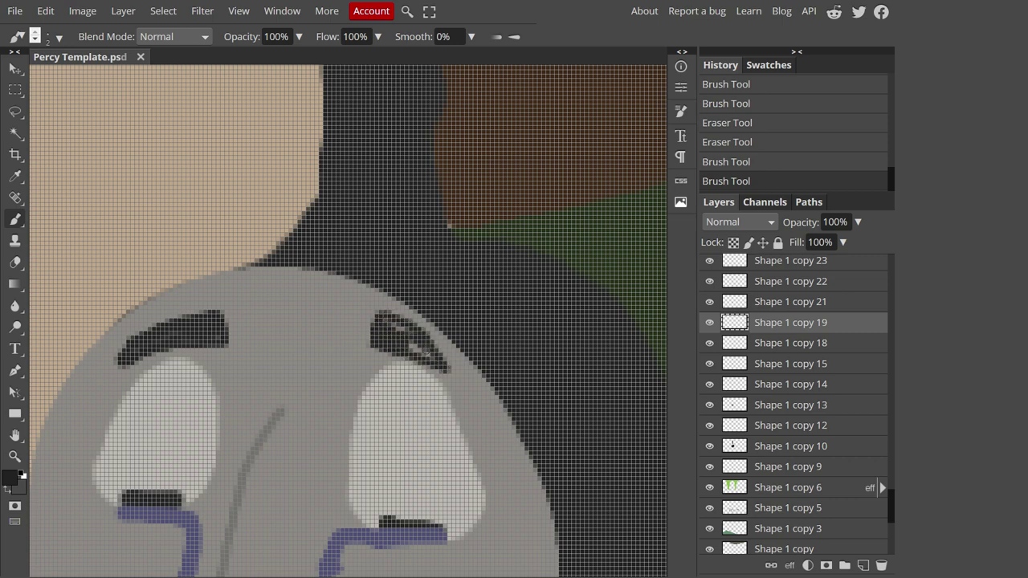
click(454, 373)
Step: Sample the dark green of the engine's boiler as the foreground colour
key(ctrl+0)
scroll(514, 401, up, 8)
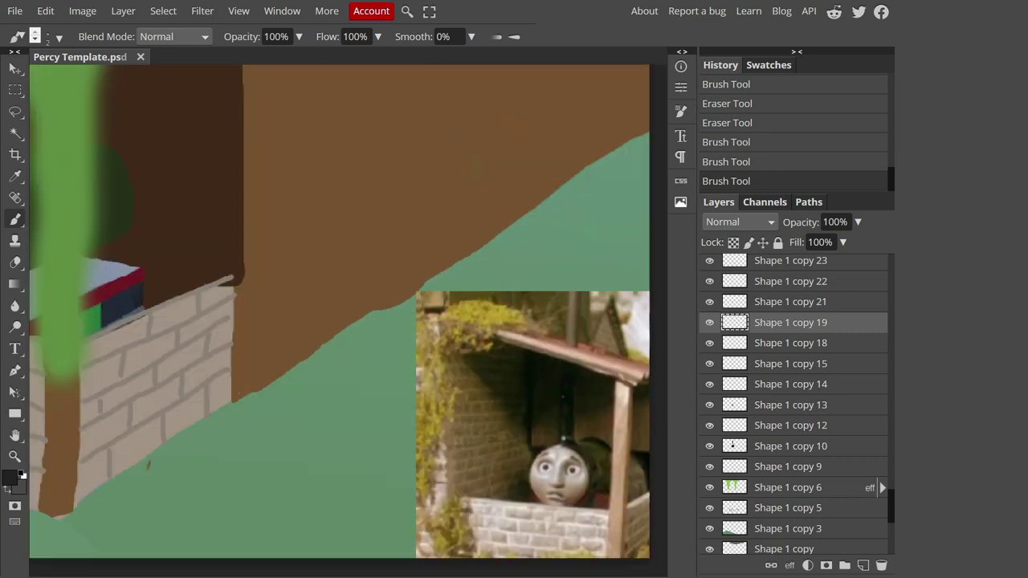
scroll(241, 361, down, 3)
key(ctrl+0)
scroll(271, 424, up, 8)
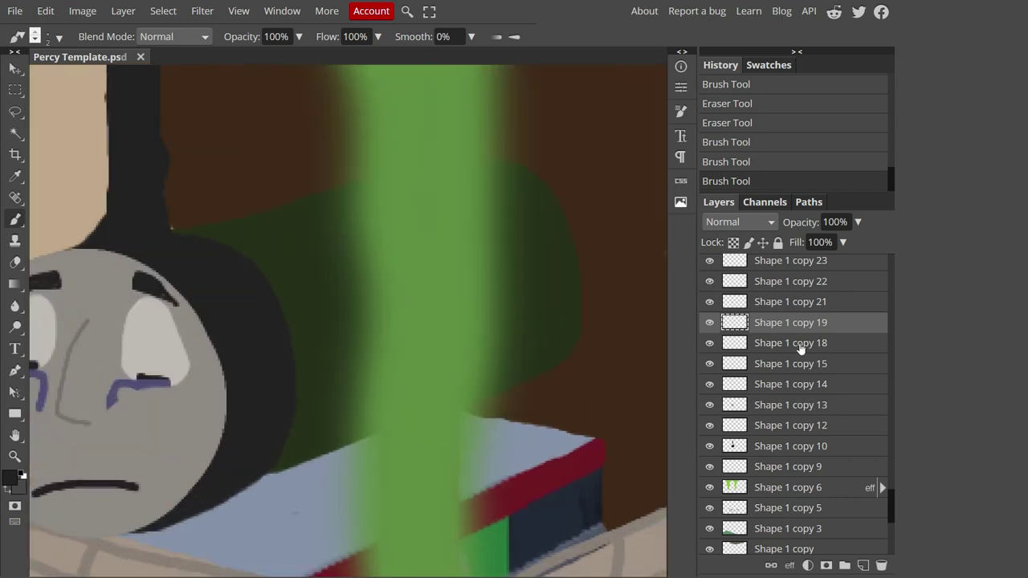
ctrl+click(86, 434)
click(10, 477)
click(530, 265)
click(393, 321)
Step: Erase the part of the green boiler to the right of the hanging vine on the Shape 1 copy 11 layer
key(e)
scroll(790, 401, down, 6)
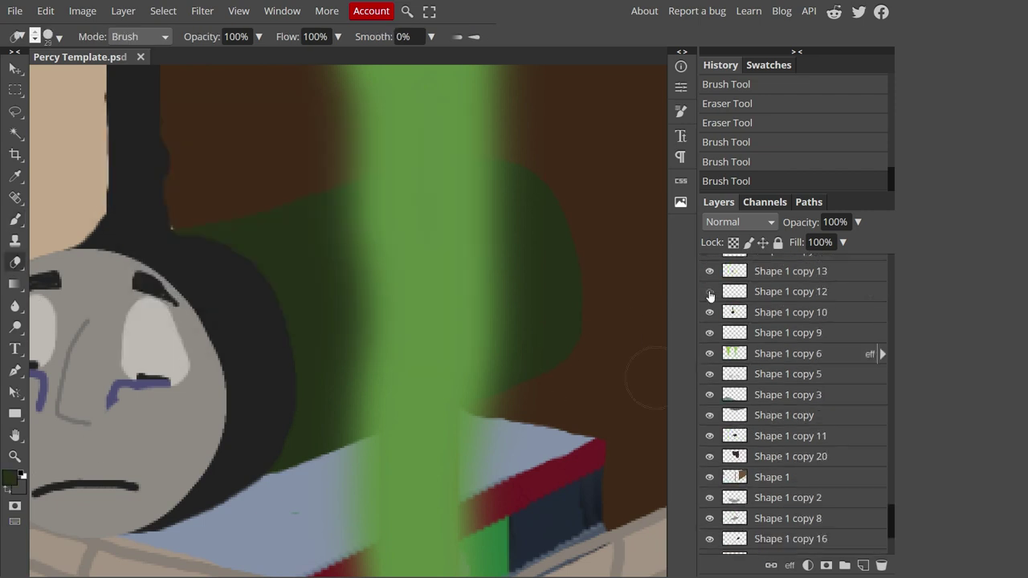
click(763, 435)
click(566, 386)
Step: With an 18 px dark green brush, extend the boiler upwards, cover the bright green panel and add a rounded wheel splasher beside the vine
scroll(566, 385, up, 3)
key(b)
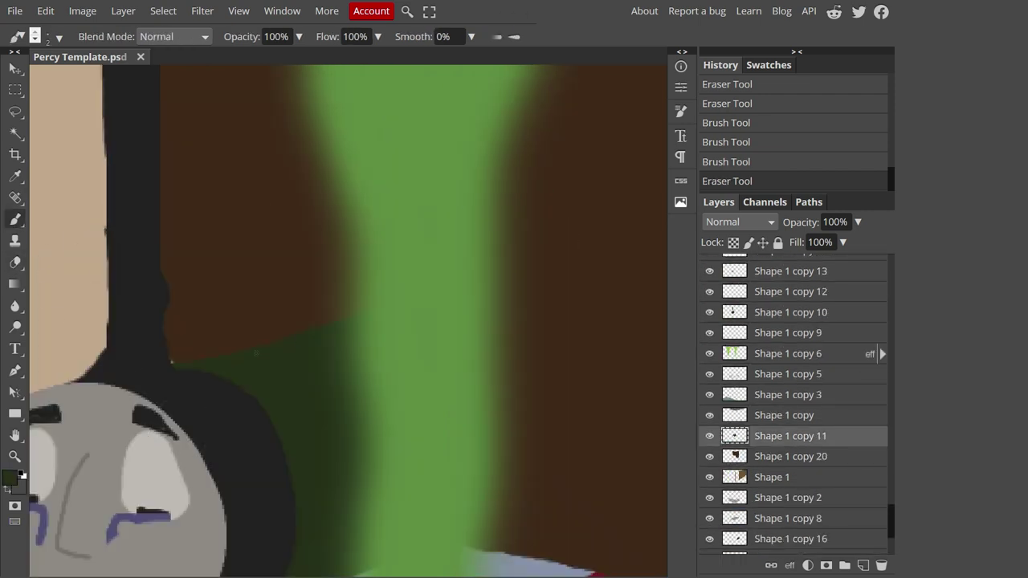
click(48, 36)
scroll(196, 303, down, 5)
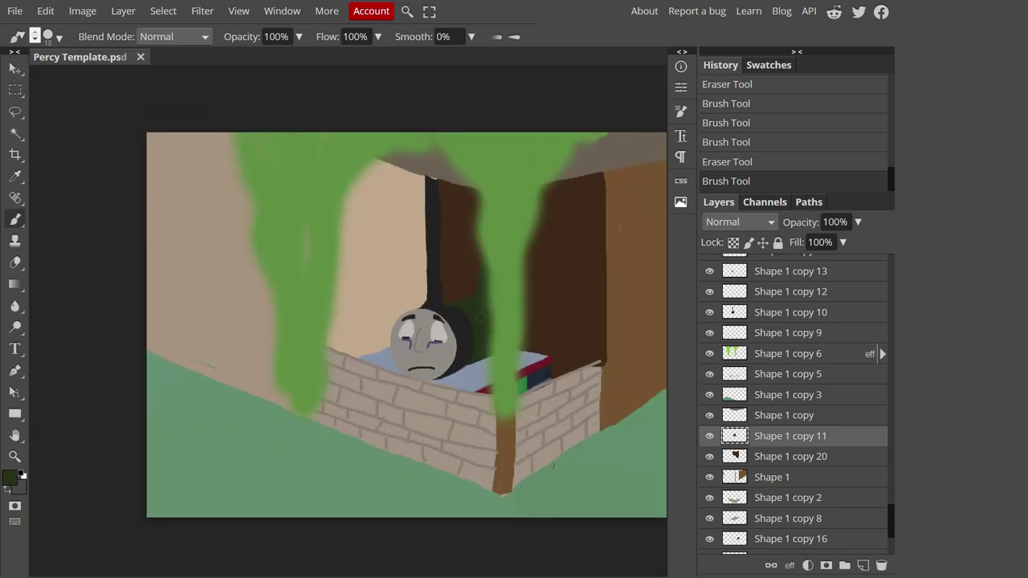
scroll(544, 419, up, 5)
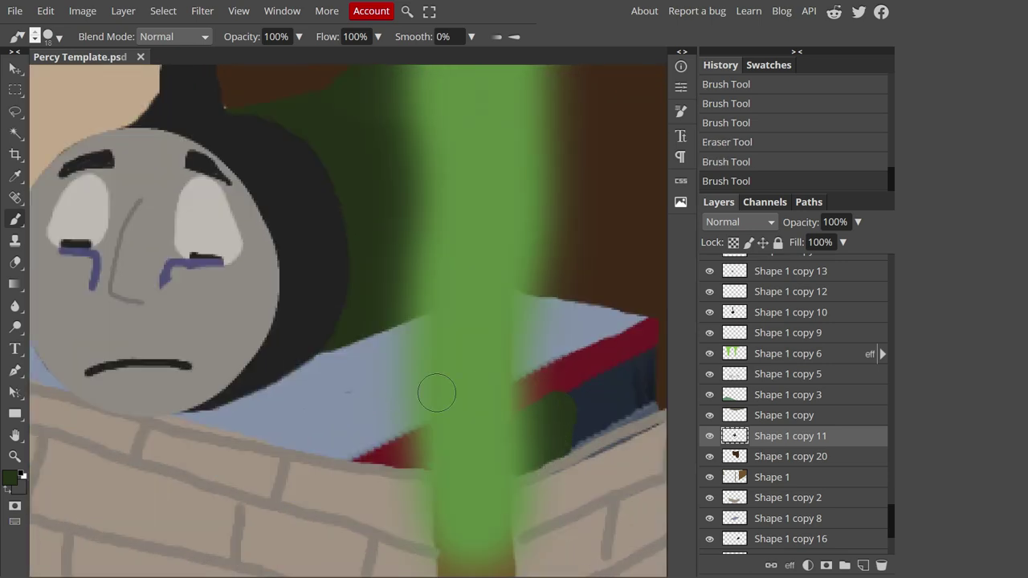
scroll(436, 391, up, 2)
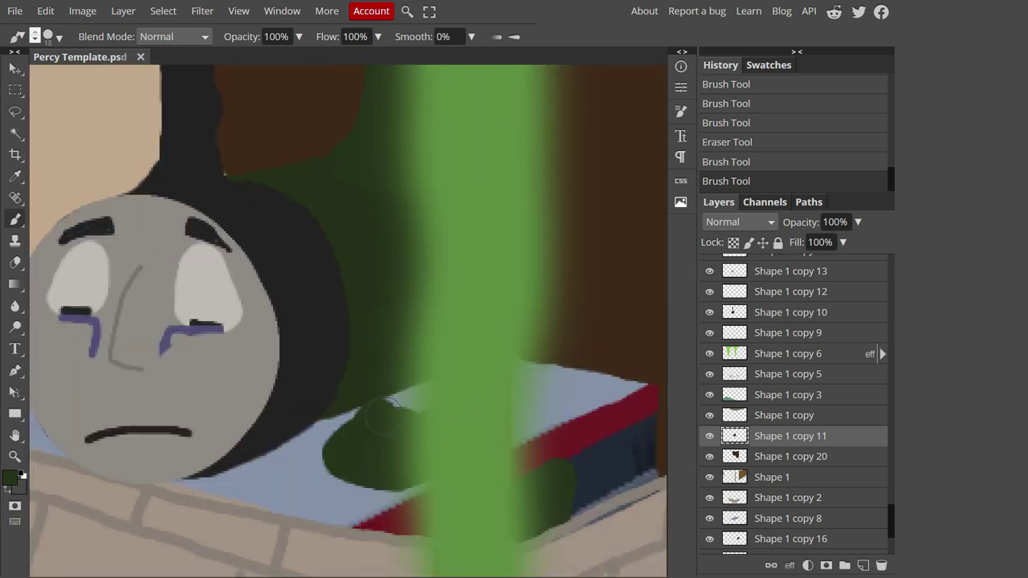
Step: Outline a dark green wheel splasher on the far side of the face with a 3 px brush and fill it in at 7 px
scroll(147, 420, up, 4)
key(bracketleft)
drag(183, 475, 97, 363)
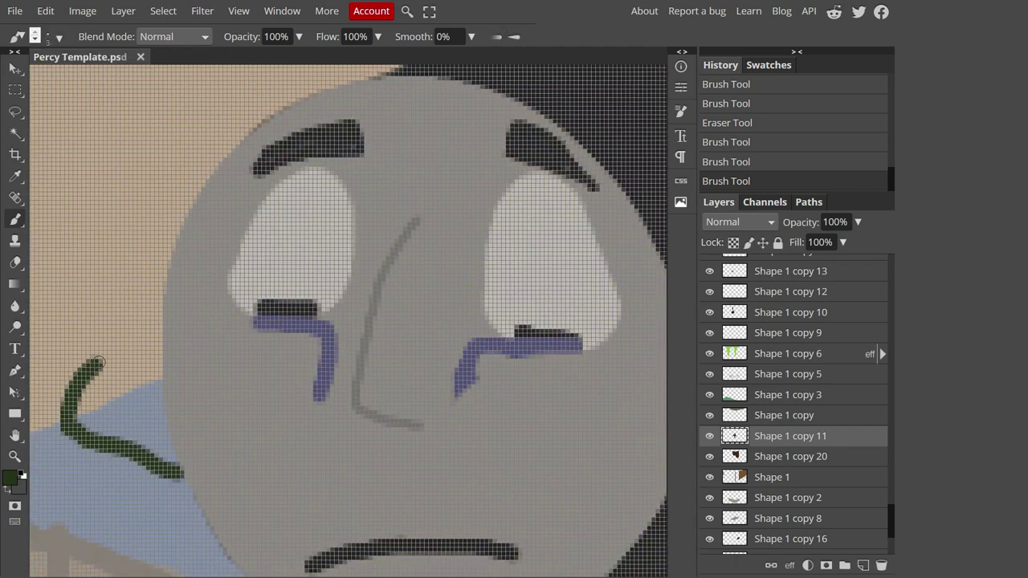
key(bracketright)
key(bracketright)
key(bracketright)
key(bracketright)
mouse_move(138, 433)
mouse_down()
mouse_move(96, 377)
mouse_move(60, 365)
mouse_up()
scroll(315, 388, down, 4)
scroll(197, 291, up, 3)
scroll(197, 291, down, 3)
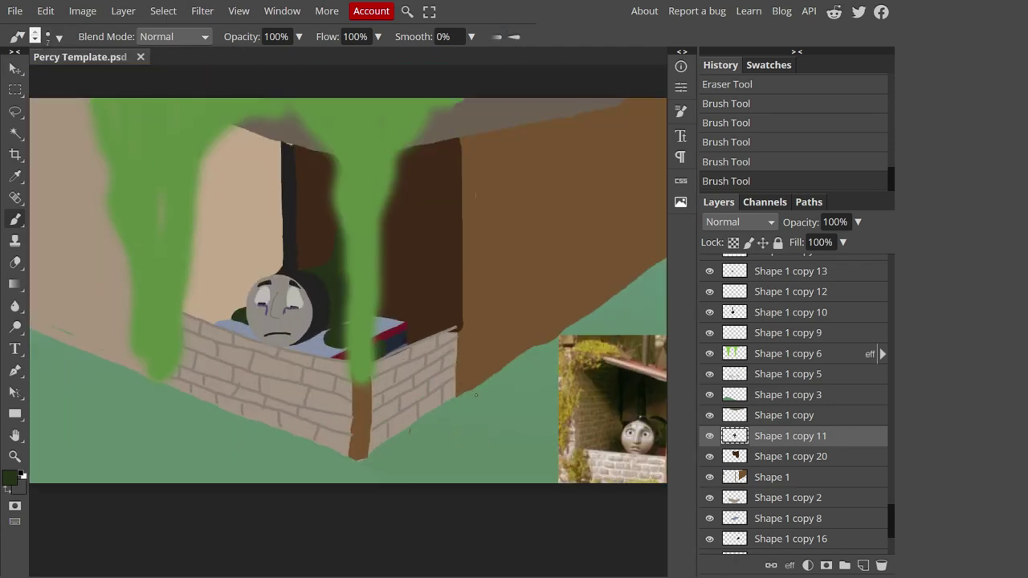
Step: Paint a near-black nameplate on the boiler with a 17 px brush on Shape 1 copy 38, and move that layer below Shape 1 copy 3
scroll(196, 292, up, 4)
scroll(197, 291, up, 1)
click(48, 36)
click(10, 479)
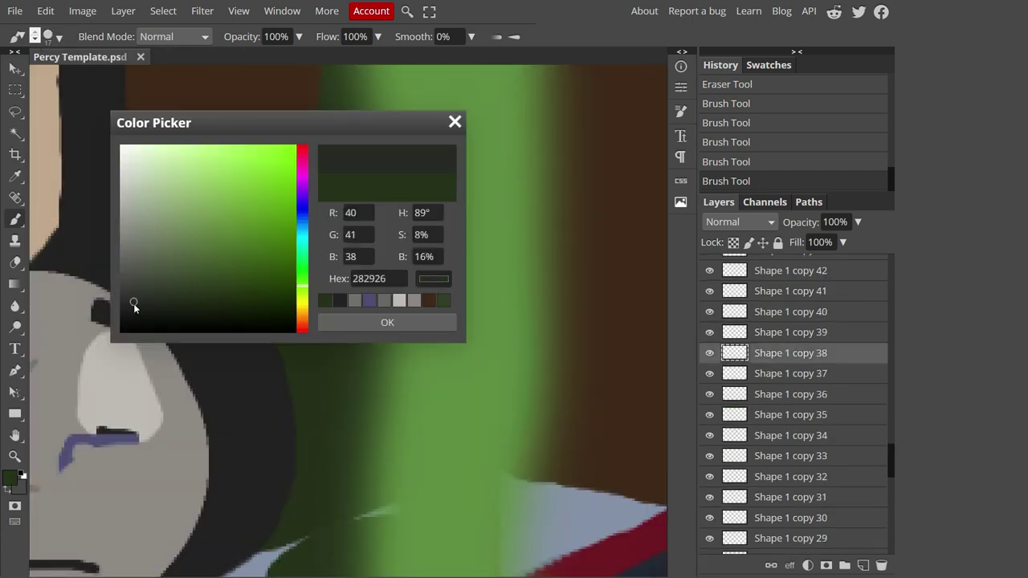
click(385, 321)
drag(330, 362, 401, 357)
mouse_move(791, 352)
mouse_down()
mouse_move(791, 554)
mouse_move(791, 519)
mouse_up()
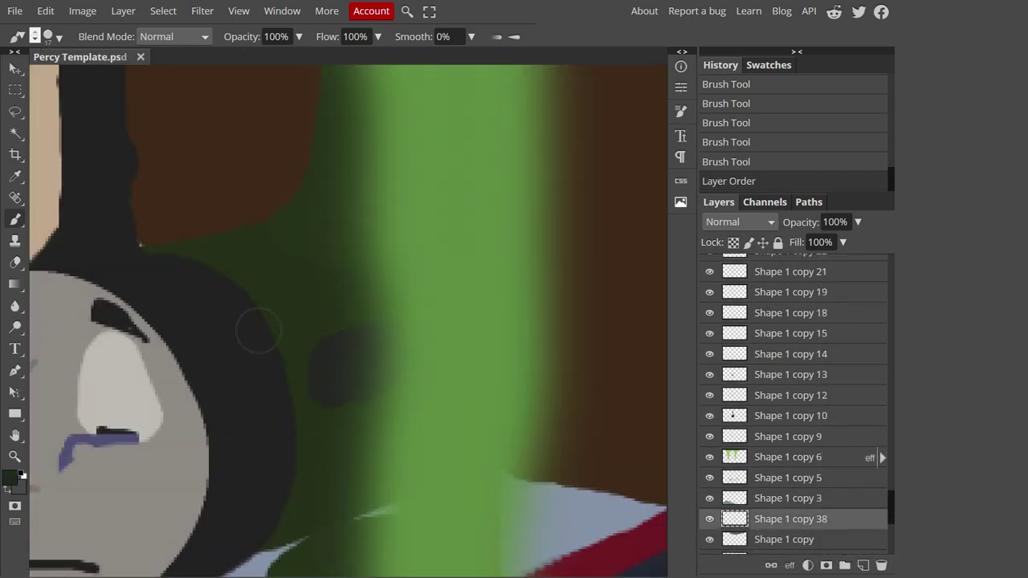
Step: Letter the boiler's dark nameplate in gold with a 2 px brush, starting with S and M and running on behind the vine
click(10, 478)
click(303, 313)
click(226, 191)
click(387, 321)
click(36, 36)
drag(184, 76, 122, 76)
click(337, 241)
drag(333, 354, 329, 390)
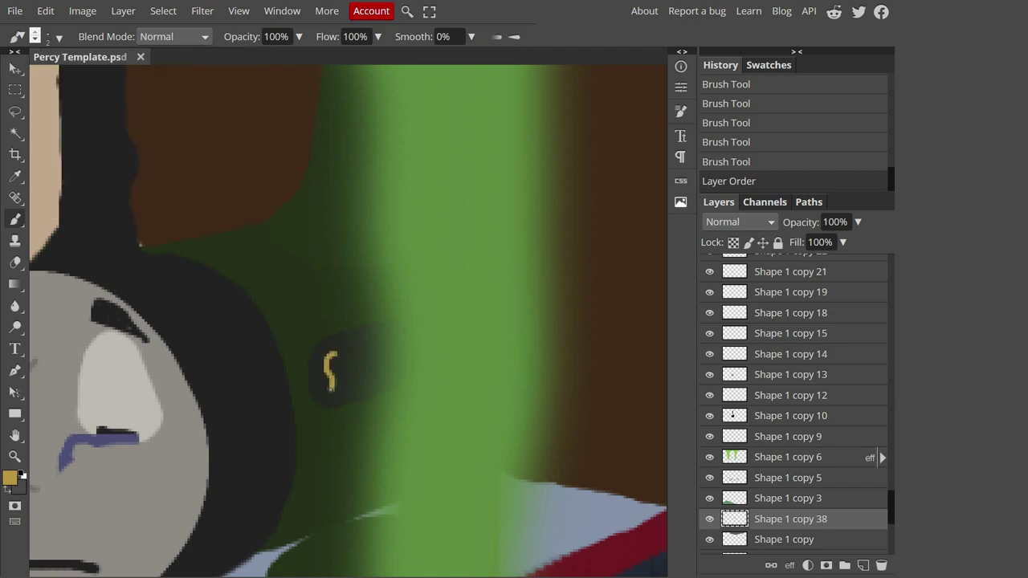
drag(385, 343, 397, 367)
scroll(385, 353, down, 3)
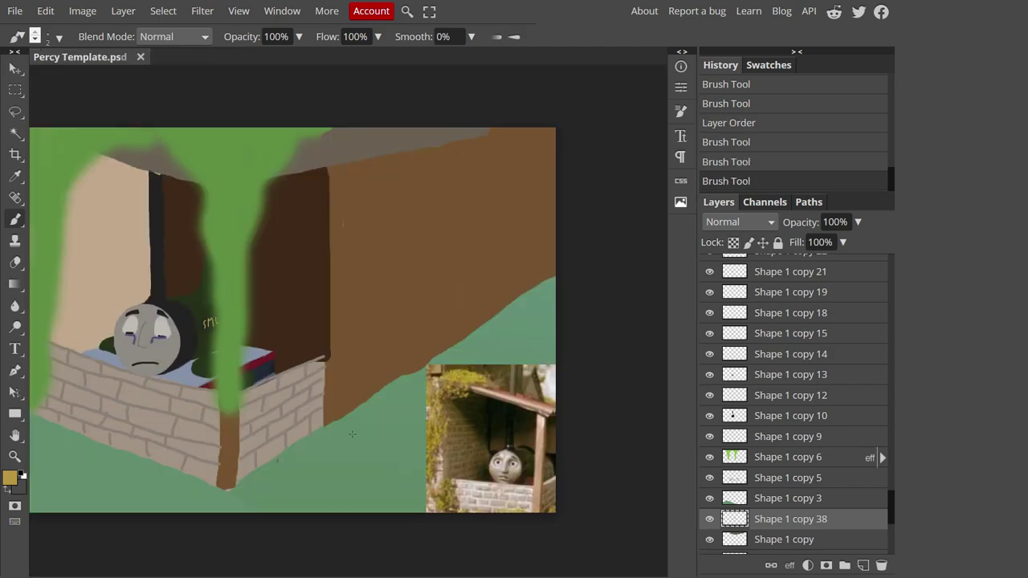
scroll(322, 321, up, 3)
scroll(742, 499, down, 3)
scroll(604, 451, up, 2)
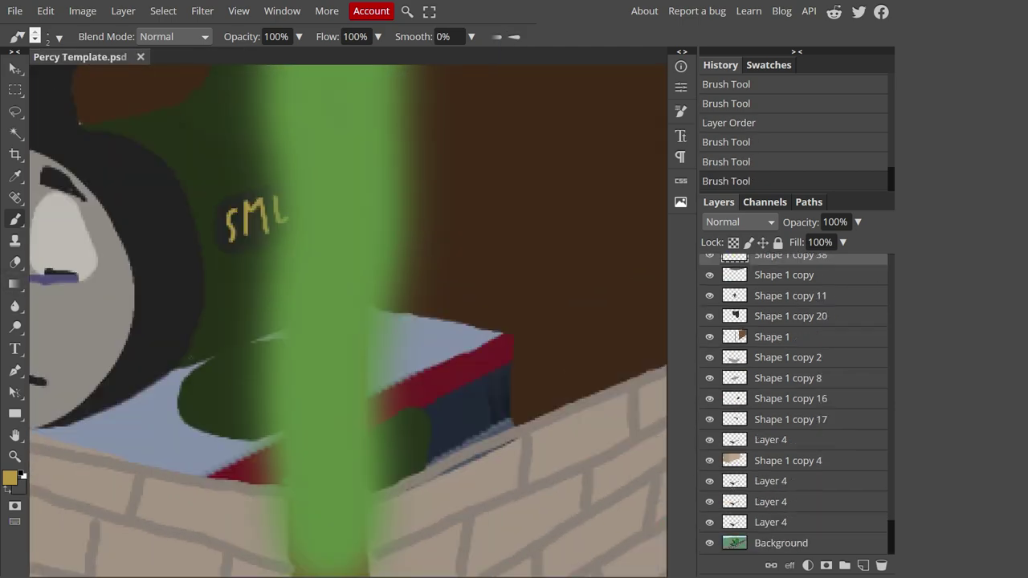
Step: Paint two thin vertical plank lines in darker brown down the brown wall with the 2 px brush on the Shape 1 copy 28 layer
scroll(361, 321, down, 3)
scroll(790, 401, up, 5)
click(791, 311)
key(v)
scroll(386, 279, down, 3)
scroll(520, 339, up, 5)
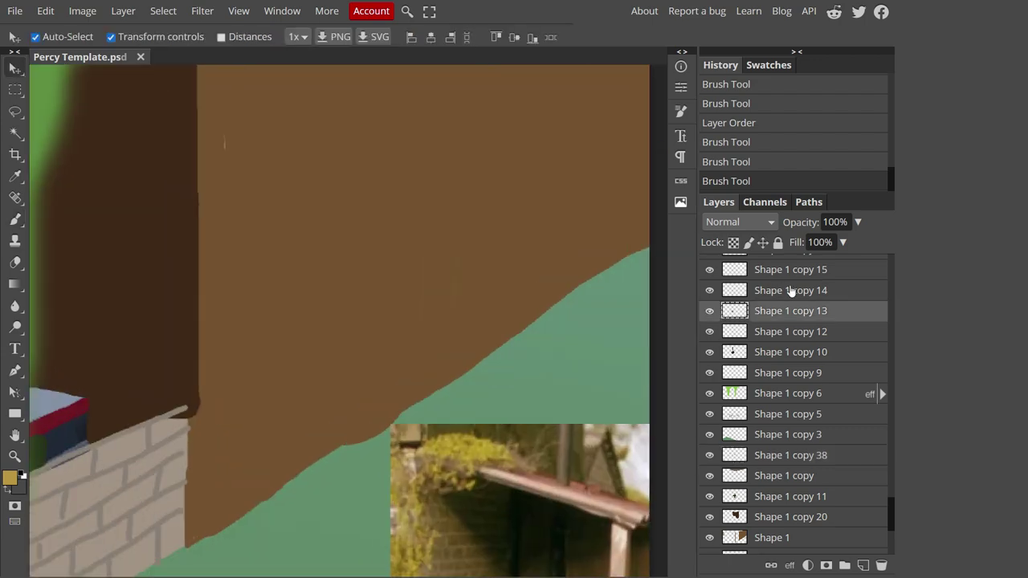
click(10, 478)
click(223, 262)
click(386, 319)
key(b)
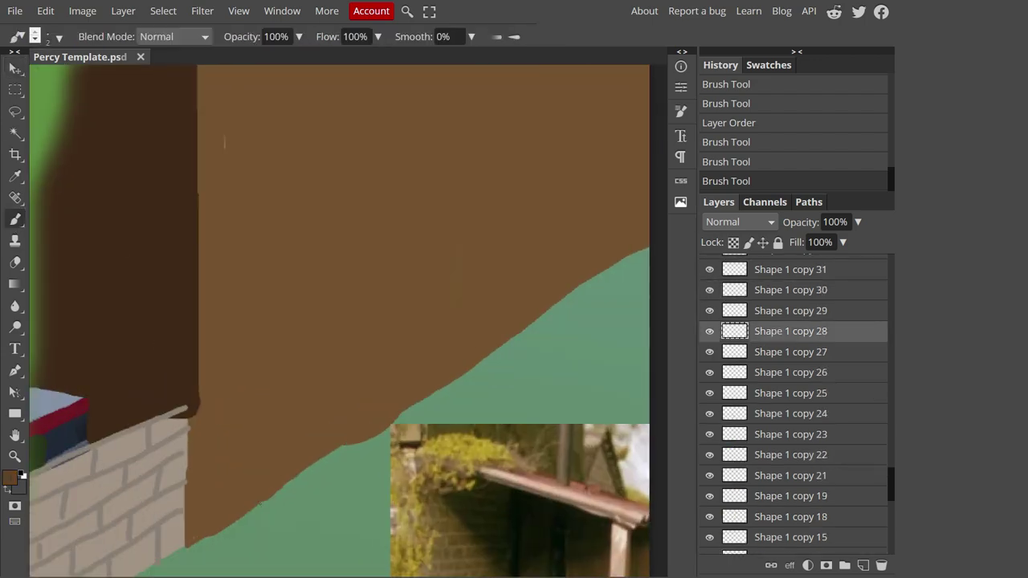
drag(250, 350, 250, 501)
scroll(337, 321, up, 6)
scroll(460, 200, down, 3)
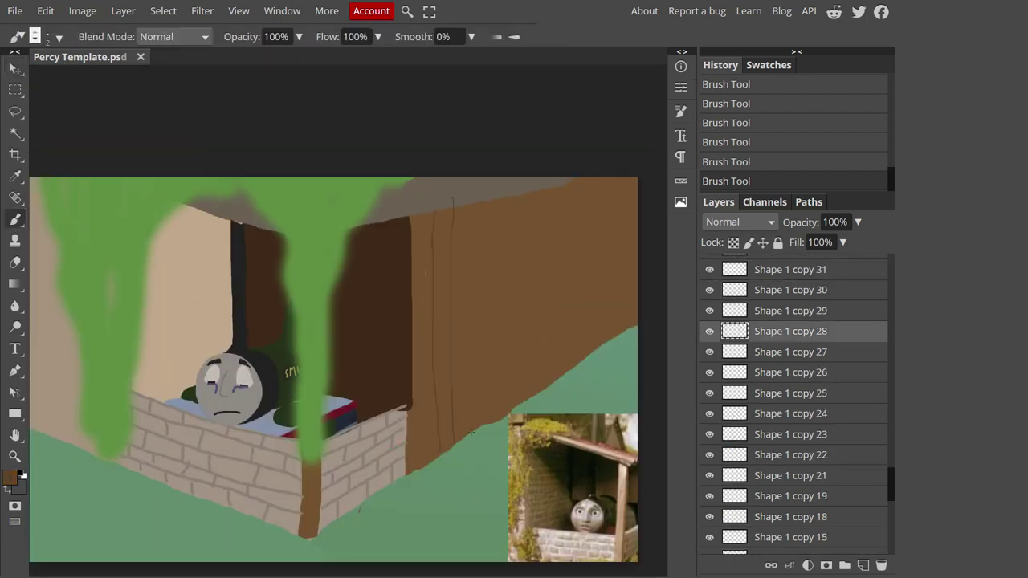
Step: Duplicate the pair of plank lines, place the copy farther along the brown wall, scale it to about 96% and erase its stray ends
key(ctrl+j)
key(v)
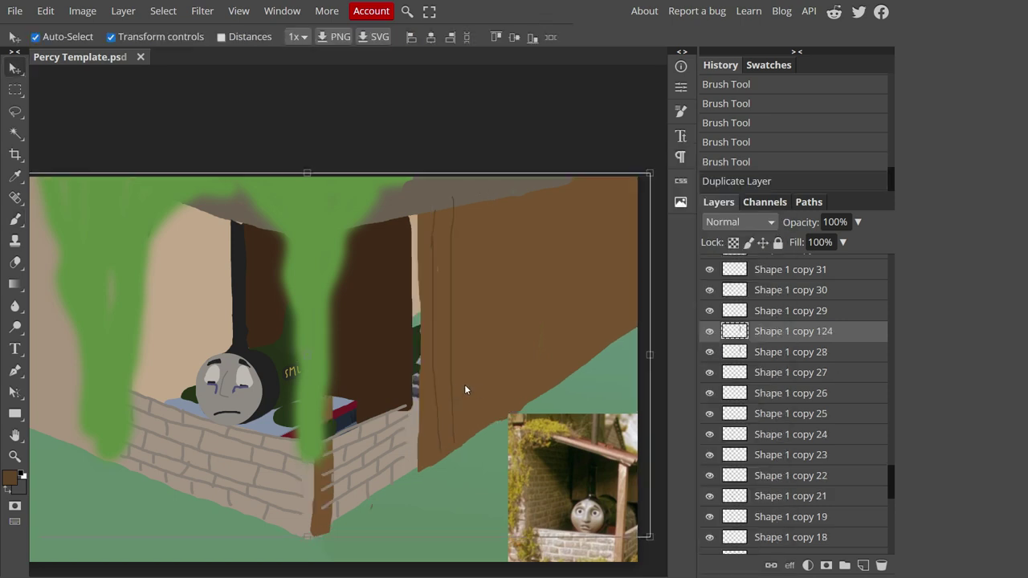
click(452, 335)
drag(453, 200, 487, 195)
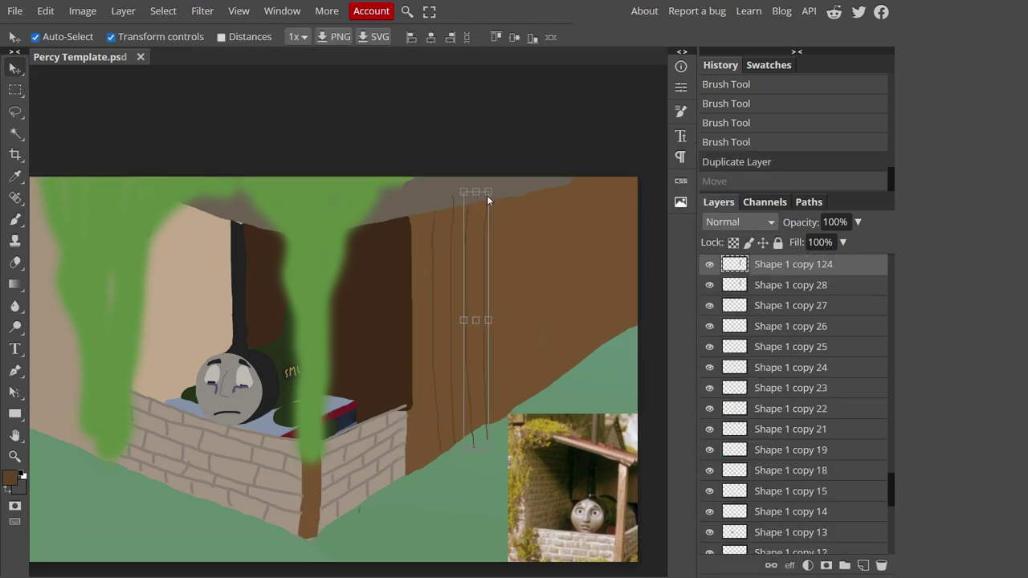
key(ctrl+t)
drag(469, 383, 468, 366)
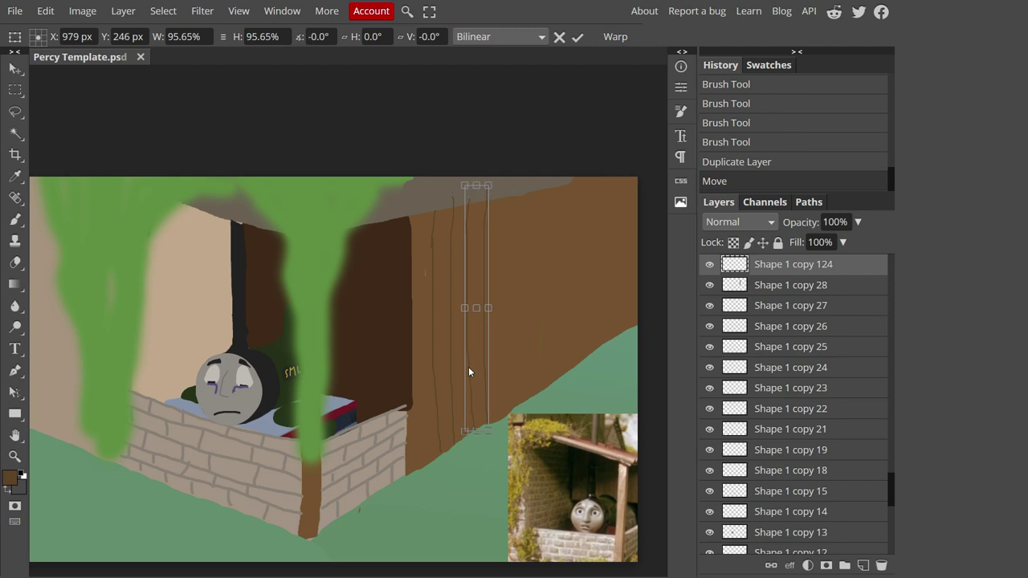
key(Return)
click(14, 261)
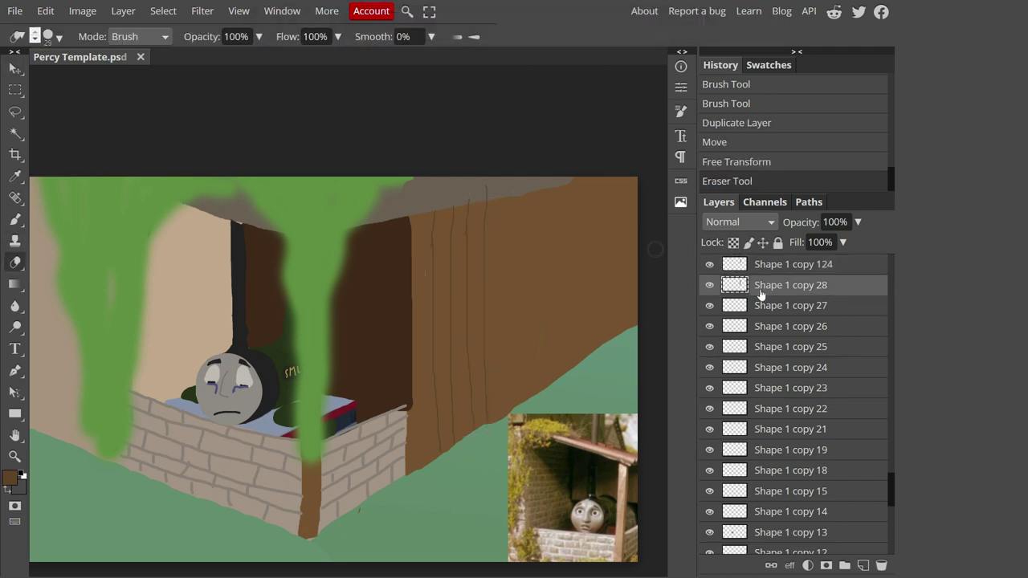
Step: Extend the planks with copies of both line layers, plus one more duplicated pair scaled to about 103% width and 94% height
ctrl+click(770, 264)
right_click(771, 265)
click(688, 212)
key(v)
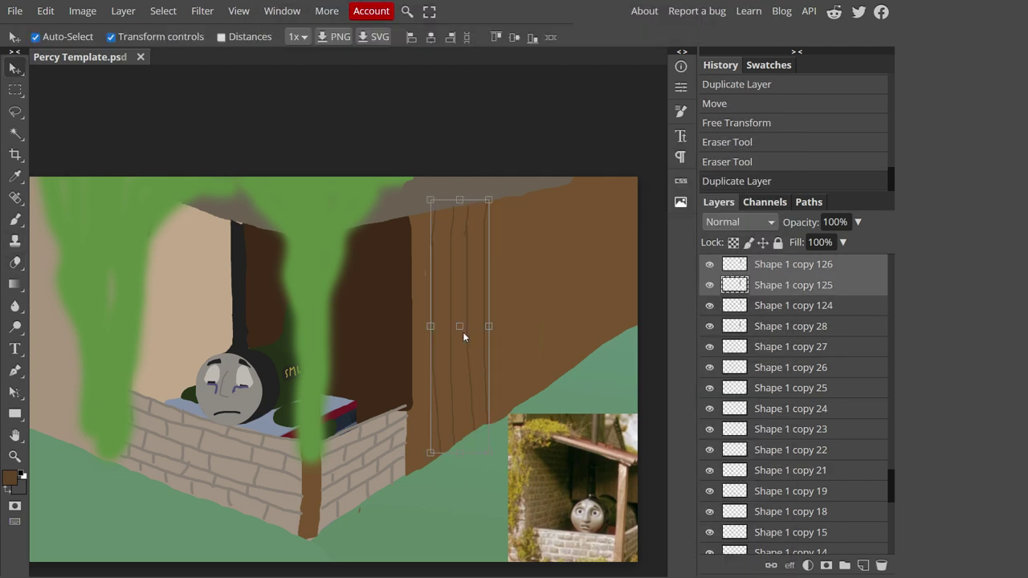
drag(485, 351, 506, 344)
key(ctrl+z)
drag(488, 183, 495, 194)
key(ctrl+j)
drag(517, 306, 536, 305)
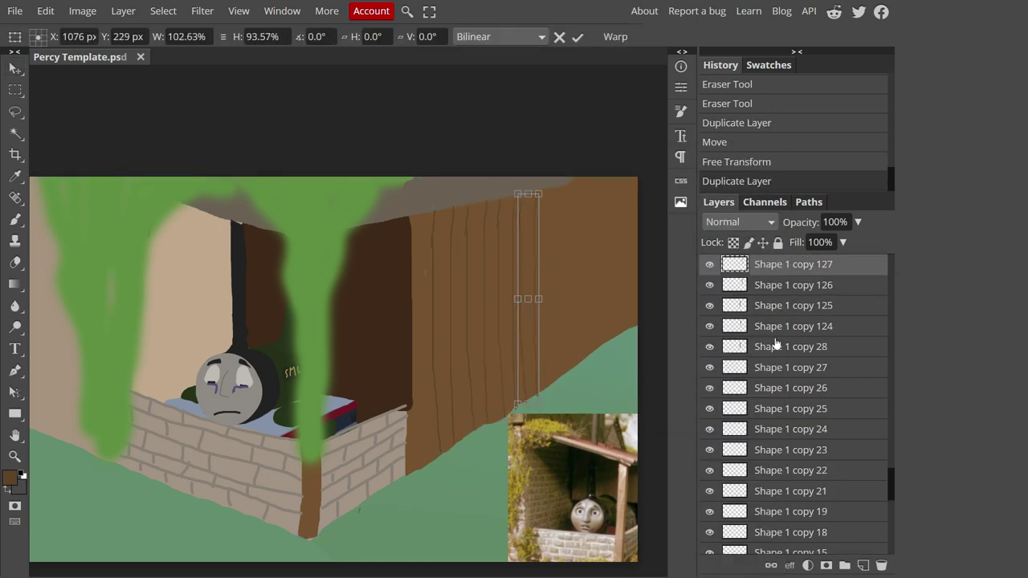
Step: Duplicate the five plank-line layers and fit the copies to the wall's far end at about 96% width and 85% height
shift+click(776, 346)
right_click(775, 346)
click(688, 212)
drag(438, 328, 535, 321)
drag(575, 190, 563, 171)
drag(535, 311, 526, 312)
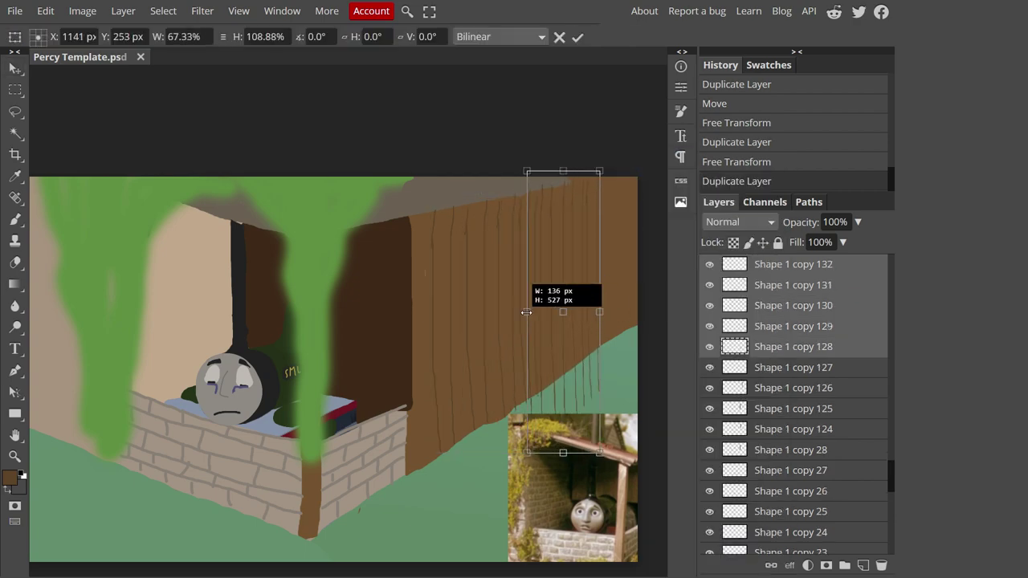
drag(599, 313, 653, 293)
drag(582, 452, 585, 389)
drag(527, 280, 539, 282)
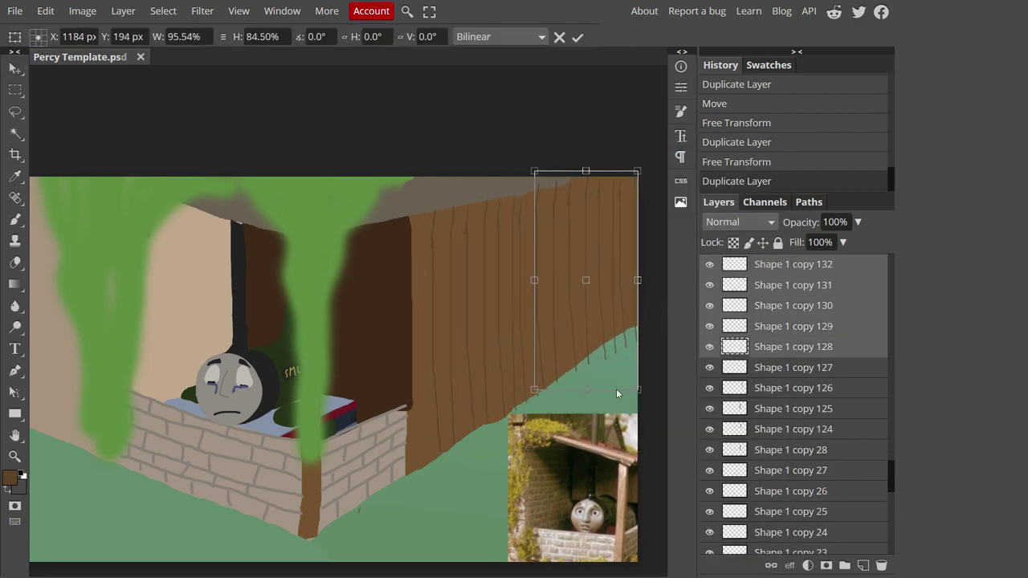
Step: Adjust the copied plank lines near the wall's far end, scaling Shape 1 copy 129 to about 93% width and 97% height
click(45, 11)
mouse_move(137, 368)
click(228, 357)
click(45, 10)
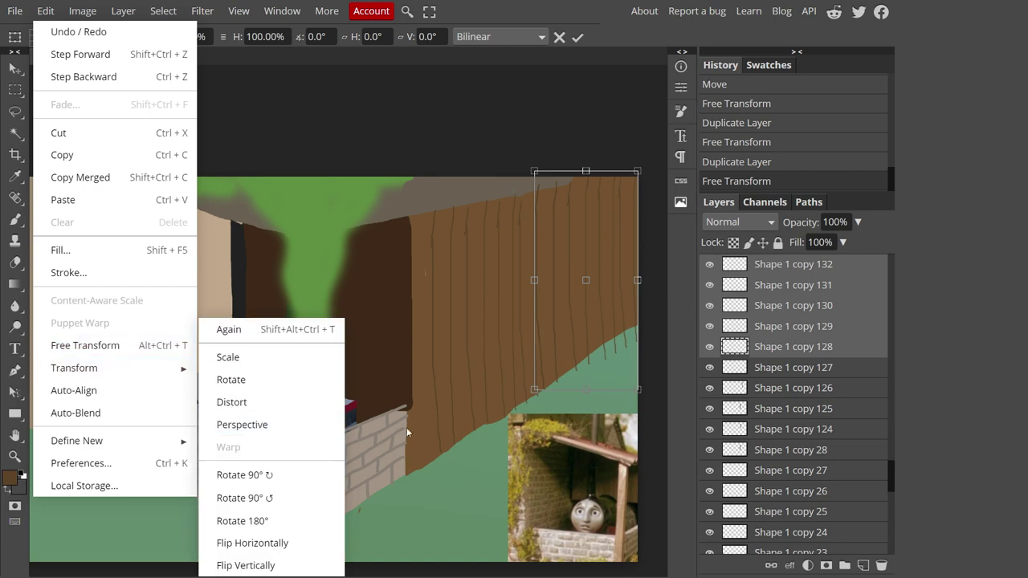
click(570, 374)
drag(570, 374, 588, 365)
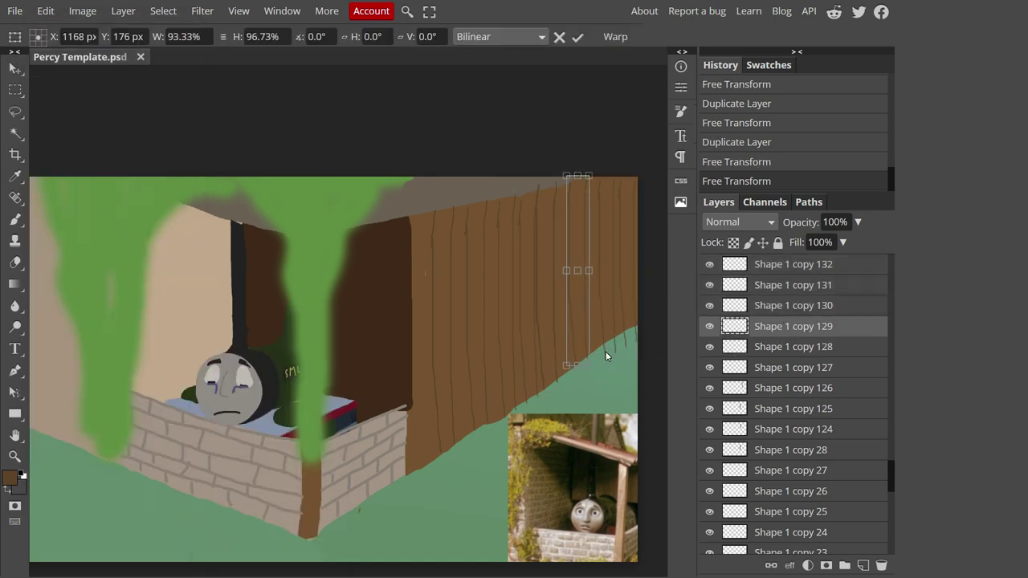
scroll(624, 325, up, 5)
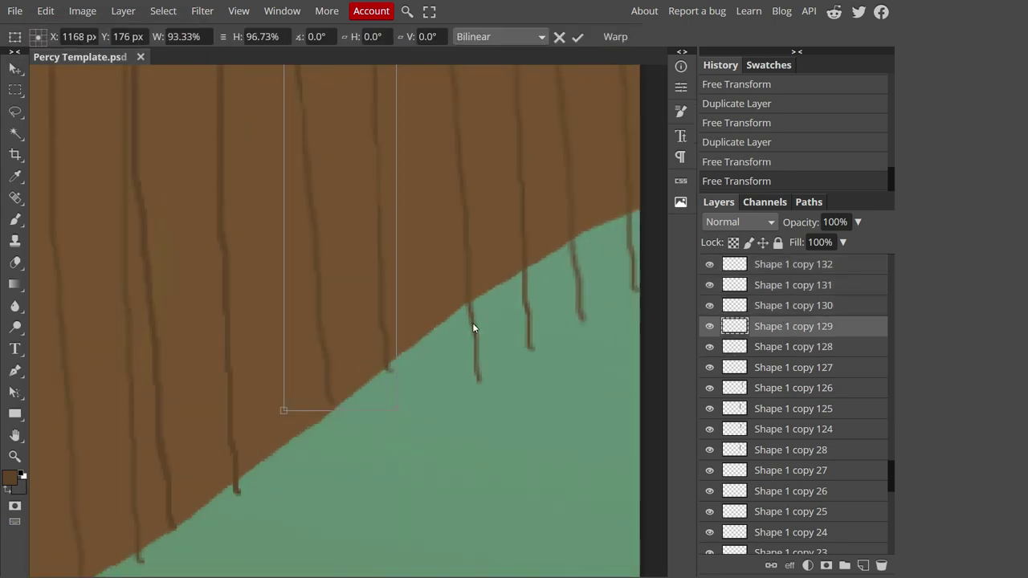
key(Return)
click(792, 285)
key(s)
click(843, 264)
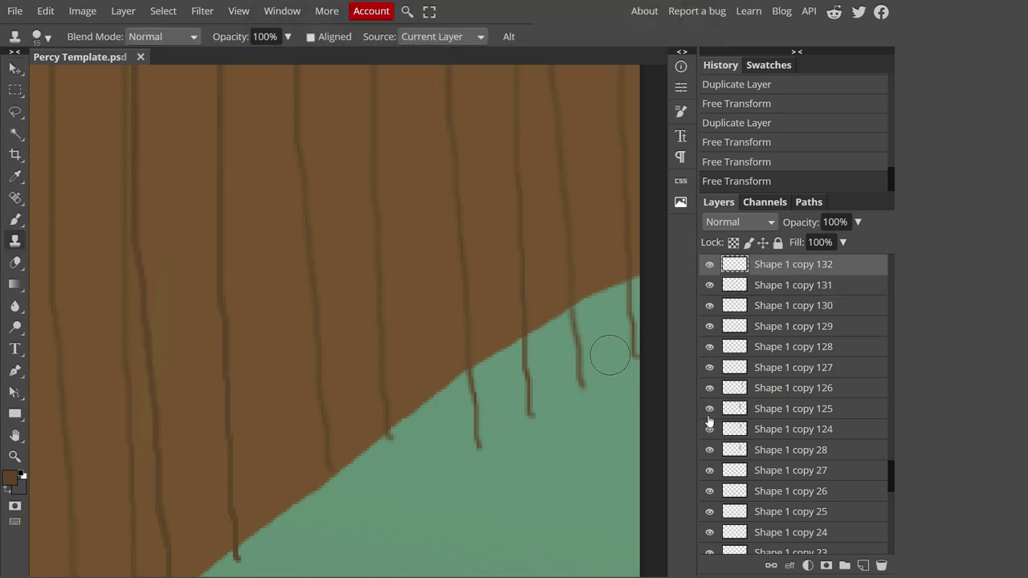
Step: Erase the dark green wheel splashers on both sides of the face from the Shape 1 copy 11 layer
key(ctrl+0)
scroll(206, 292, up, 6)
key(e)
scroll(811, 472, down, 15)
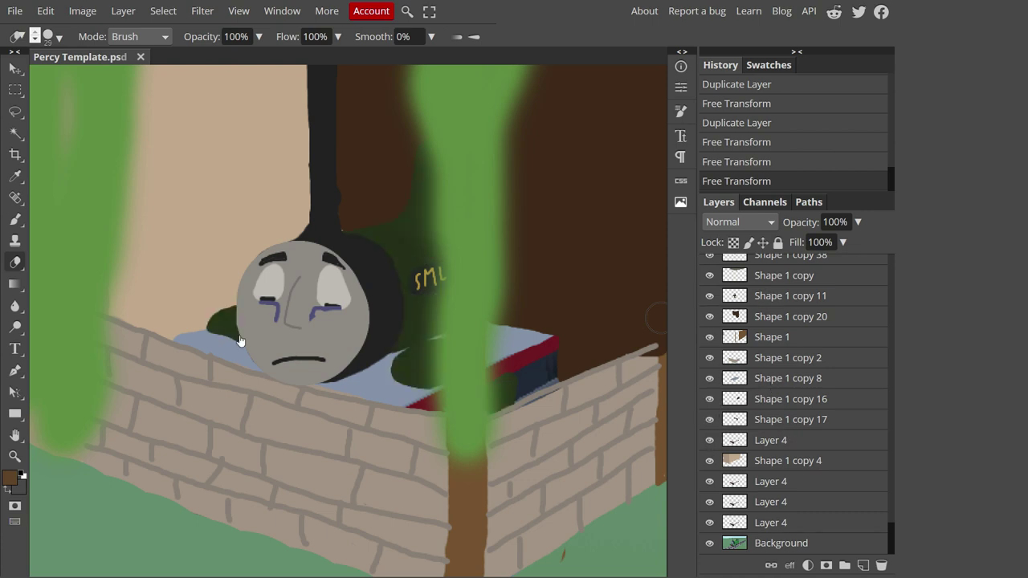
ctrl+click(410, 365)
drag(422, 357, 387, 390)
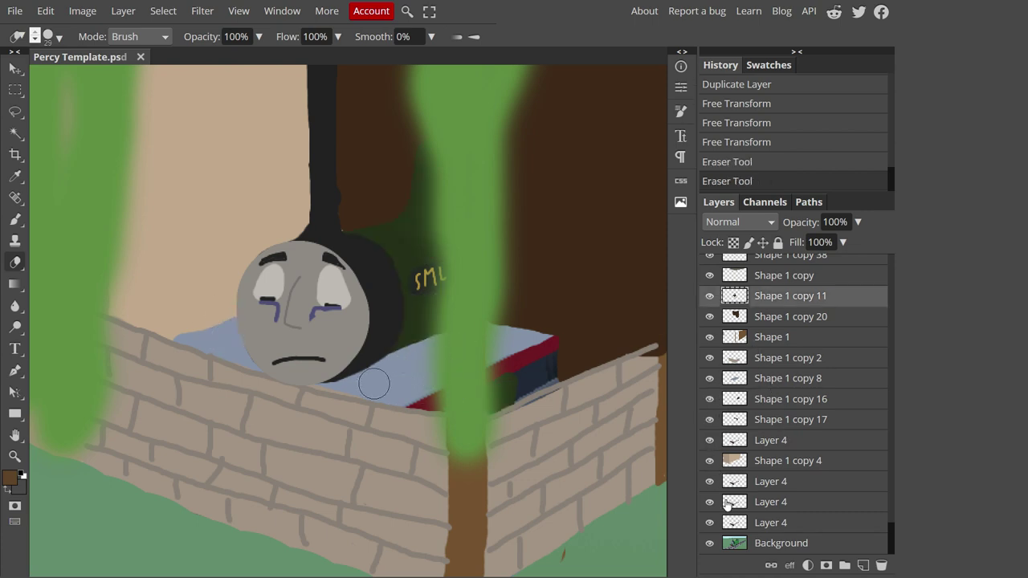
Step: Trim the light blue-grey running board on Shape 1 copy 8 beside the face and along its near edge with the eraser
scroll(727, 503, up, 2)
scroll(726, 503, down, 2)
scroll(750, 440, up, 2)
ctrl+click(182, 344)
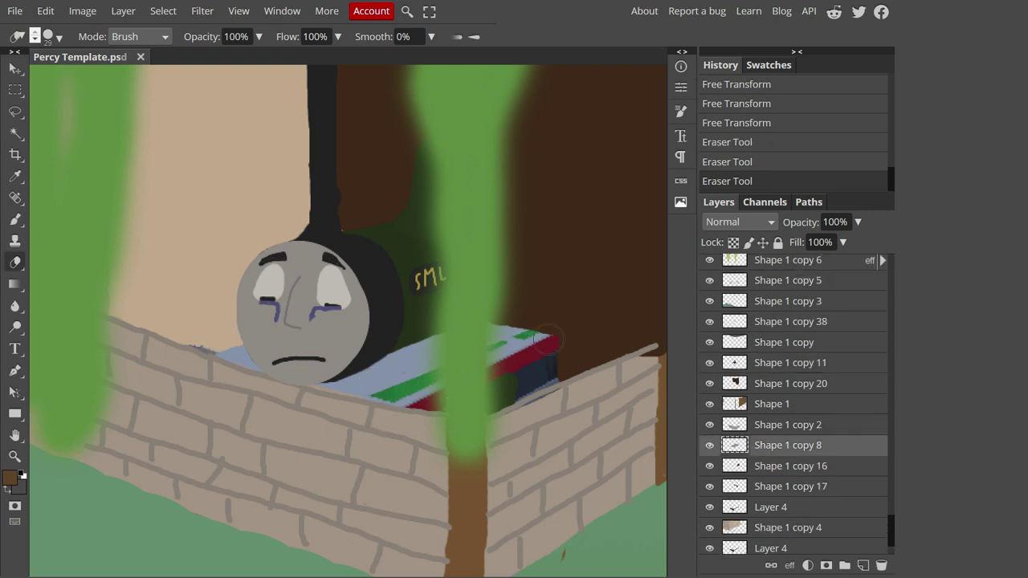
Step: Paint a dark red edge along the running board with a 19 px brush on Shape 1 copy 57, and move that layer below Shape 1 copy 8
scroll(792, 298, up, 10)
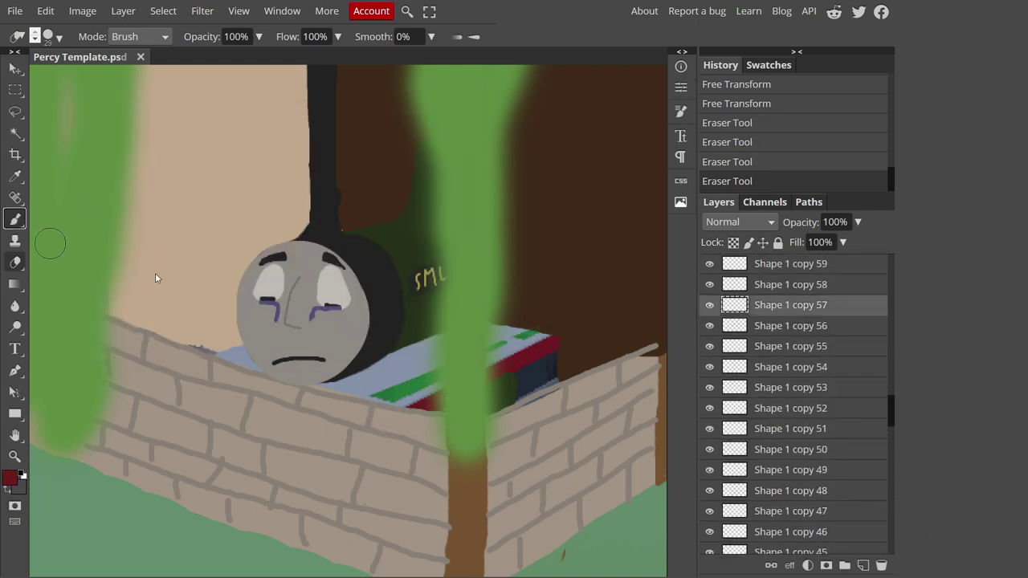
right_click(135, 82)
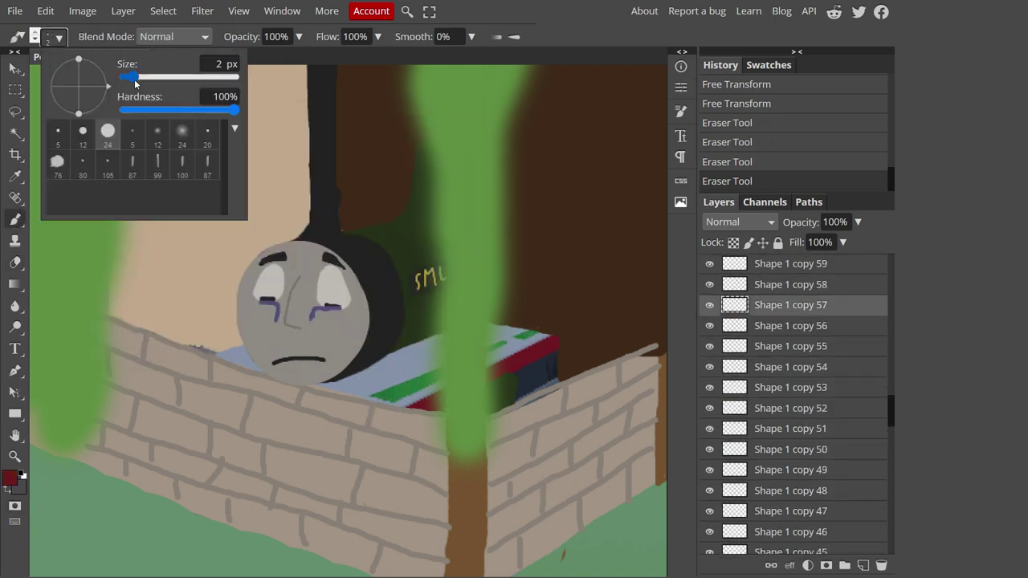
drag(145, 80, 151, 80)
click(347, 410)
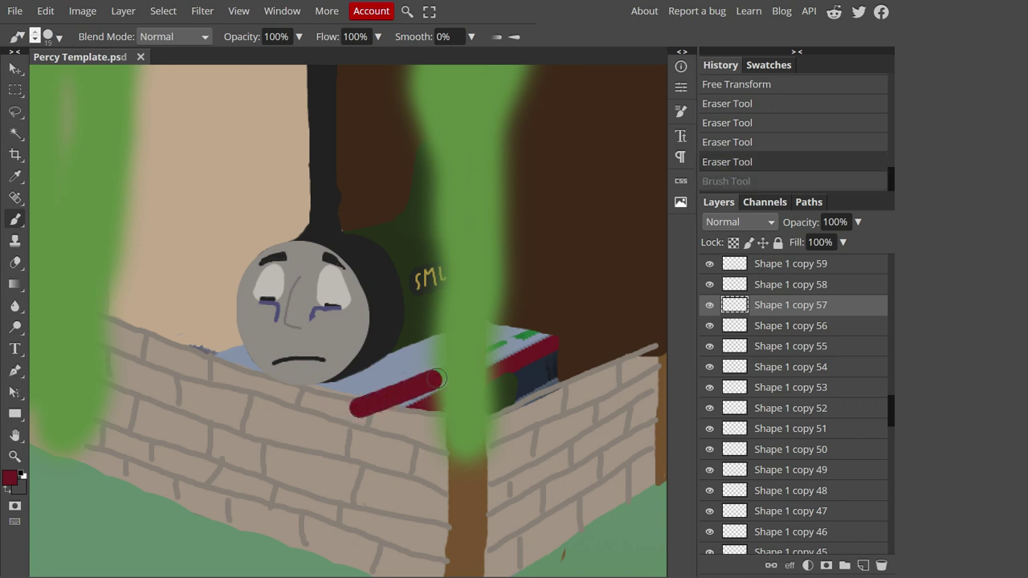
mouse_move(790, 304)
mouse_down()
mouse_move(831, 541)
mouse_move(829, 498)
mouse_up()
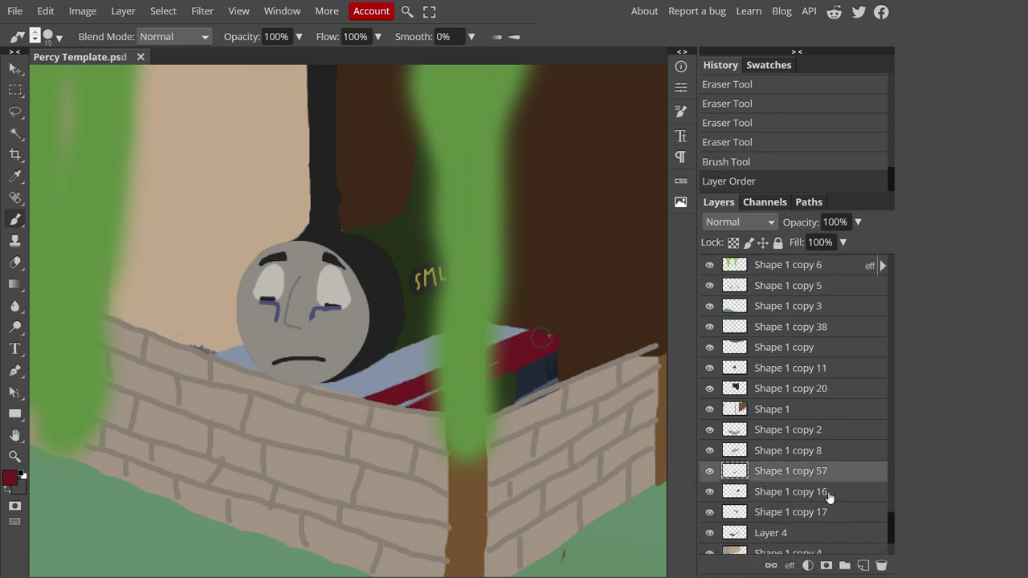
Step: Paint the engine's side below the red edge dark navy on Shape 1 copy 47, and move that layer below Shape 1 copy 16
click(11, 482)
click(551, 391)
click(383, 321)
scroll(827, 321, down, 5)
click(789, 314)
drag(394, 411, 399, 409)
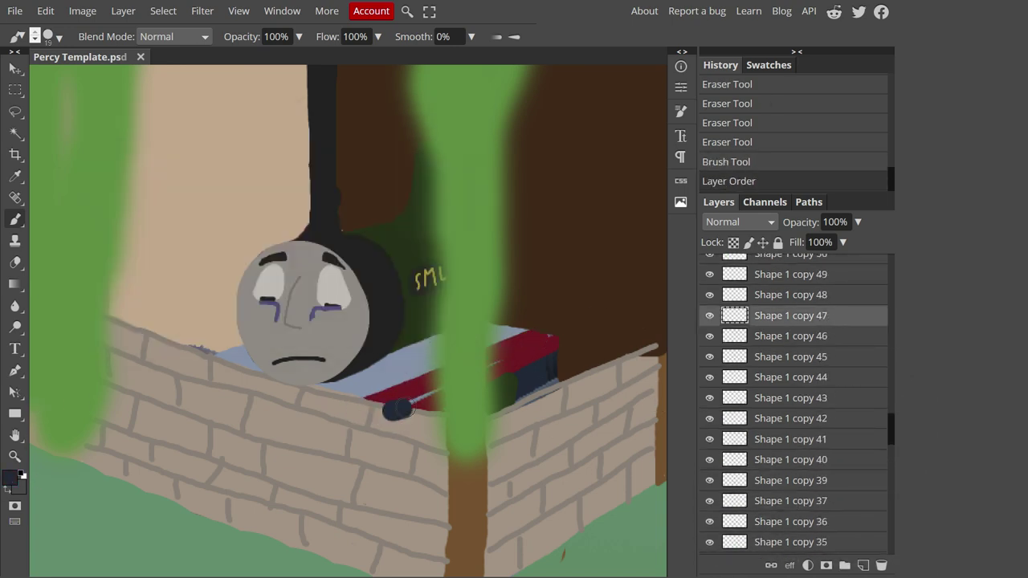
drag(813, 526, 805, 399)
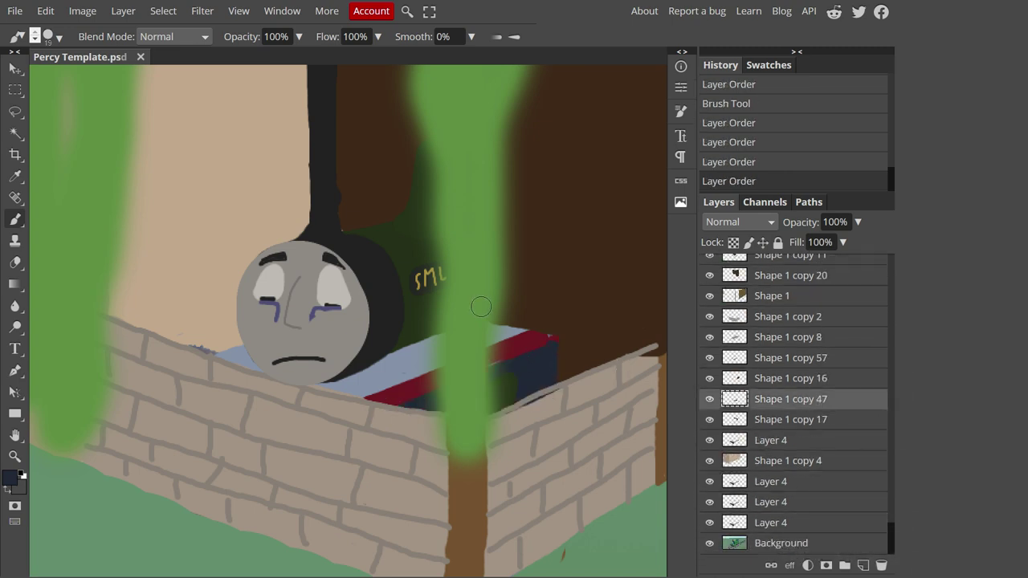
Step: Erase the leftover dark green patch below the running board from the Shape 1 copy 11 layer
scroll(586, 434, up, 2)
scroll(709, 402, up, 2)
click(739, 322)
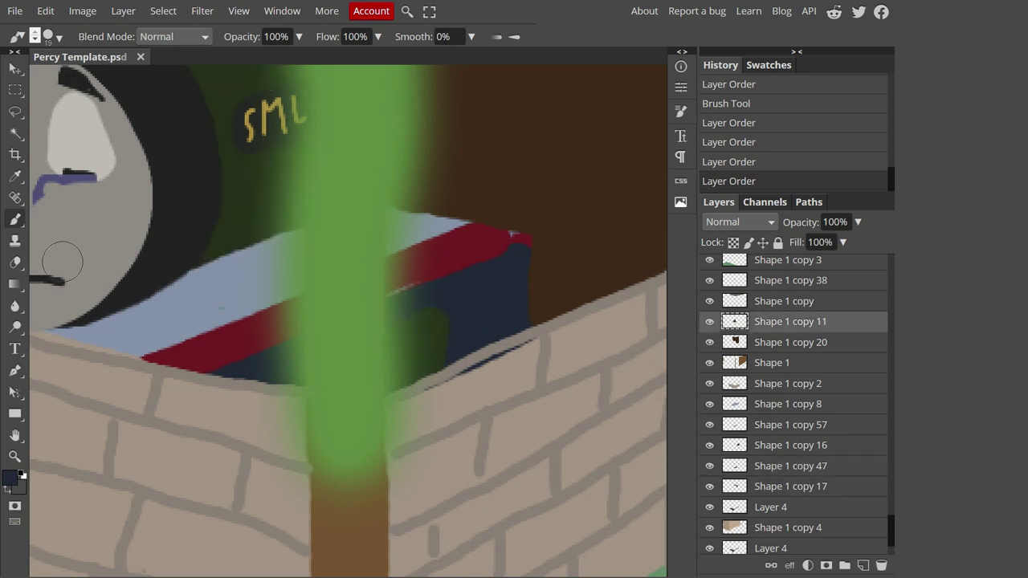
key(e)
scroll(625, 468, down, 3)
Step: Paint foliage at the plank wall's base and far edge in vine green 5f8f3f with a soft 45 px brush on Shape 1 copy 42
click(9, 479)
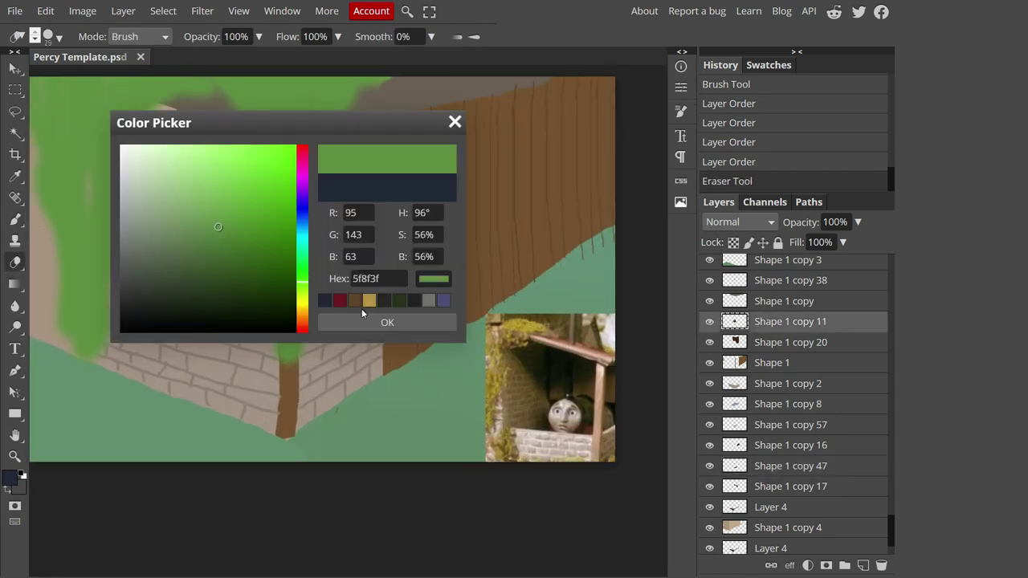
click(385, 321)
click(49, 36)
key(Escape)
click(422, 343)
key(b)
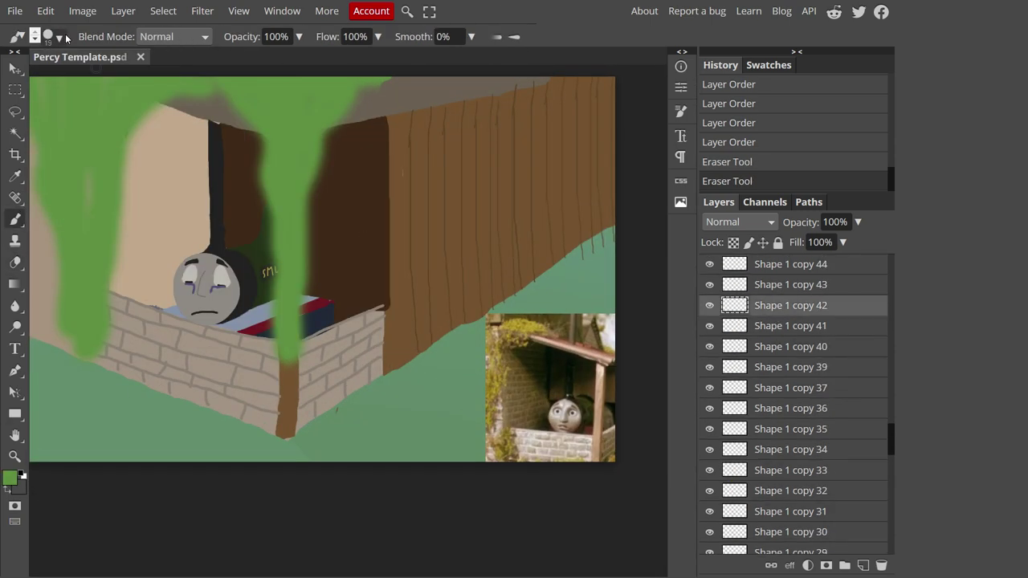
click(49, 37)
drag(402, 356, 432, 257)
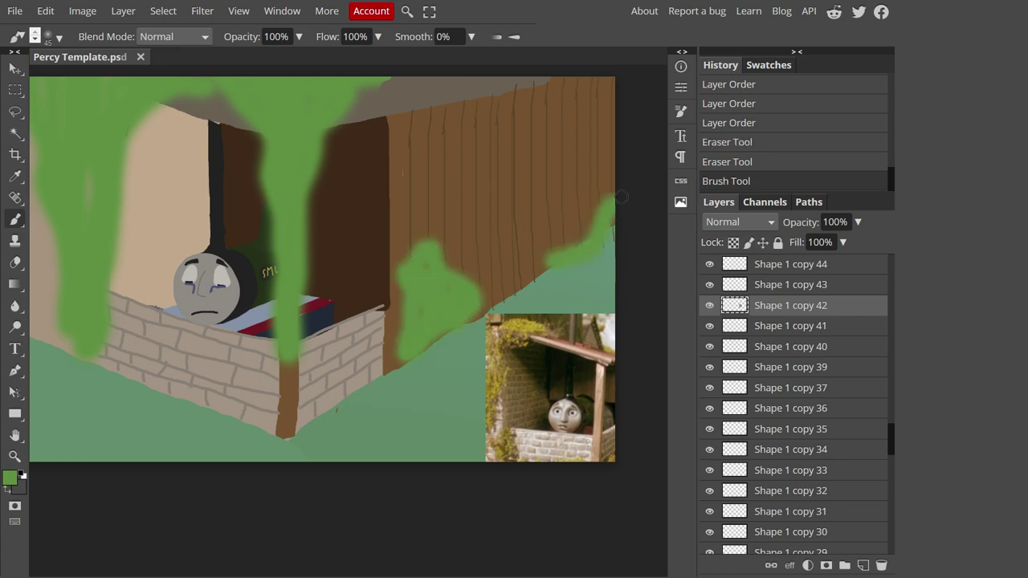
drag(603, 193, 604, 80)
Step: Paint matching green foliage down the outer edge of the beige wall to the ground with the same soft brush
scroll(603, 80, down, 2)
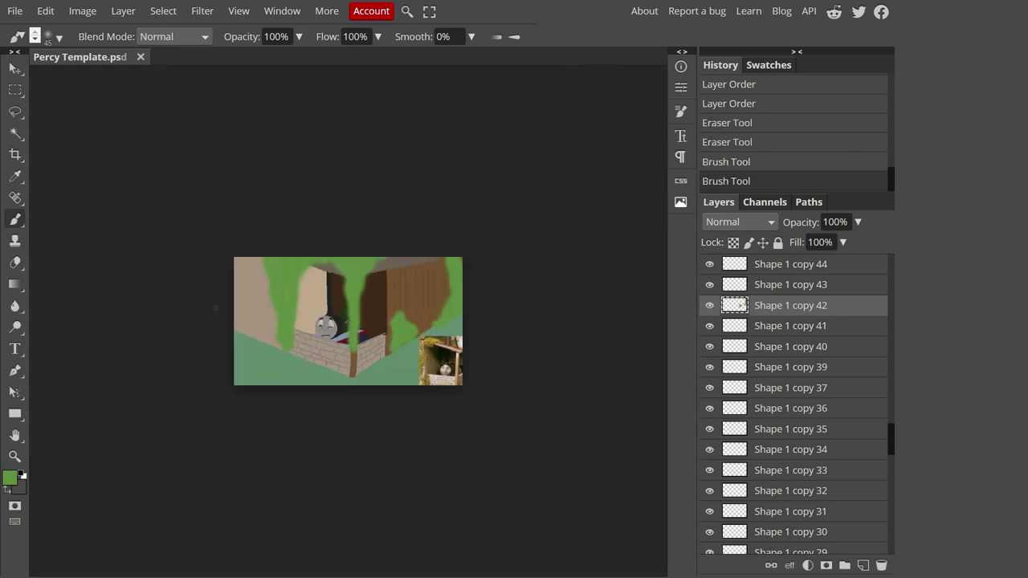
scroll(166, 306, up, 4)
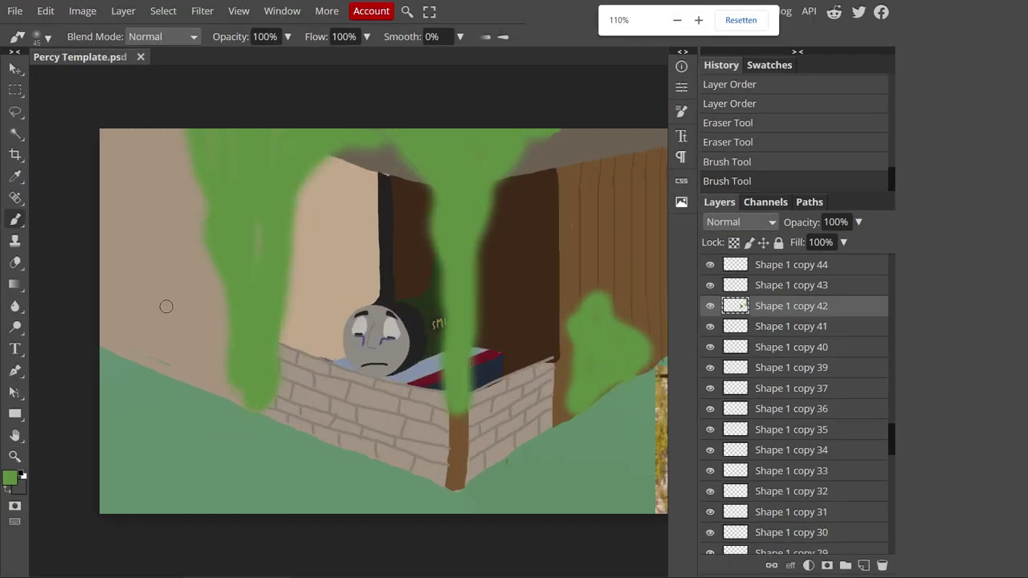
drag(108, 158, 108, 199)
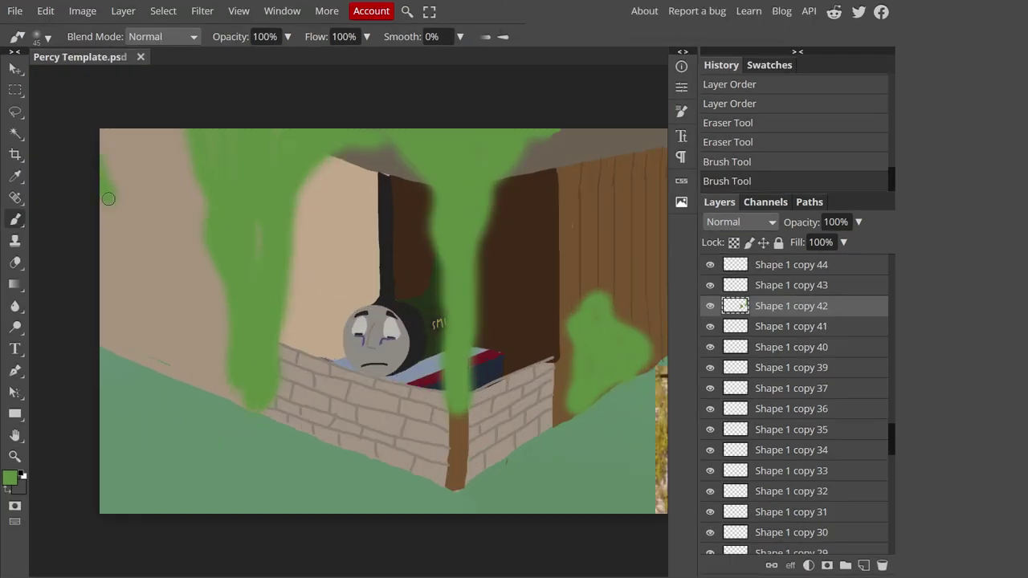
scroll(103, 204, down, 3)
scroll(103, 205, up, 4)
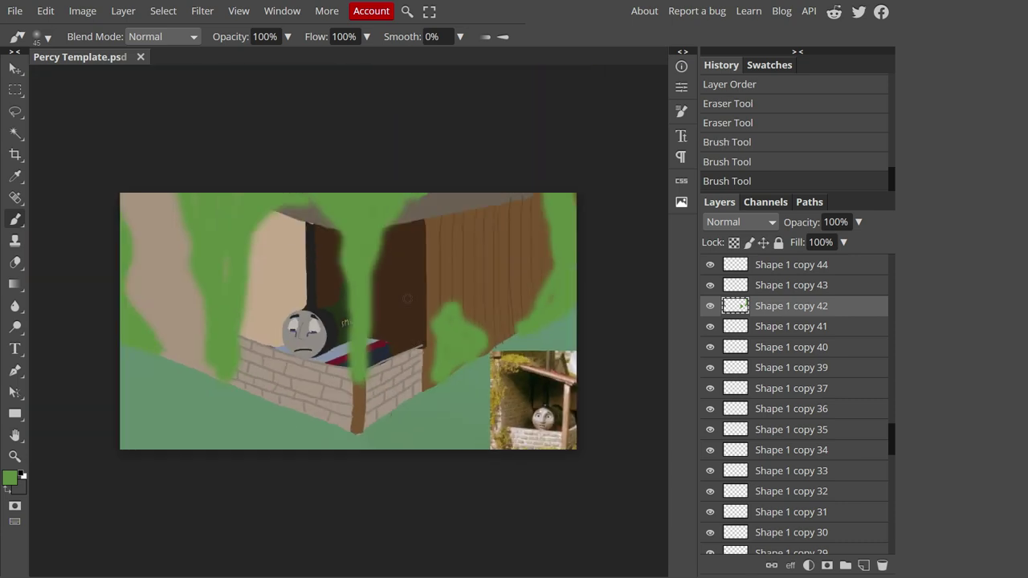
key(ctrl+alt+t)
scroll(193, 100, down, 1)
scroll(246, 208, up, 1)
Step: Paint lighter green foliage over the vines along the roof edge with the soft 45 px brush on the Shape 1 copy 41 layer
click(786, 326)
click(10, 478)
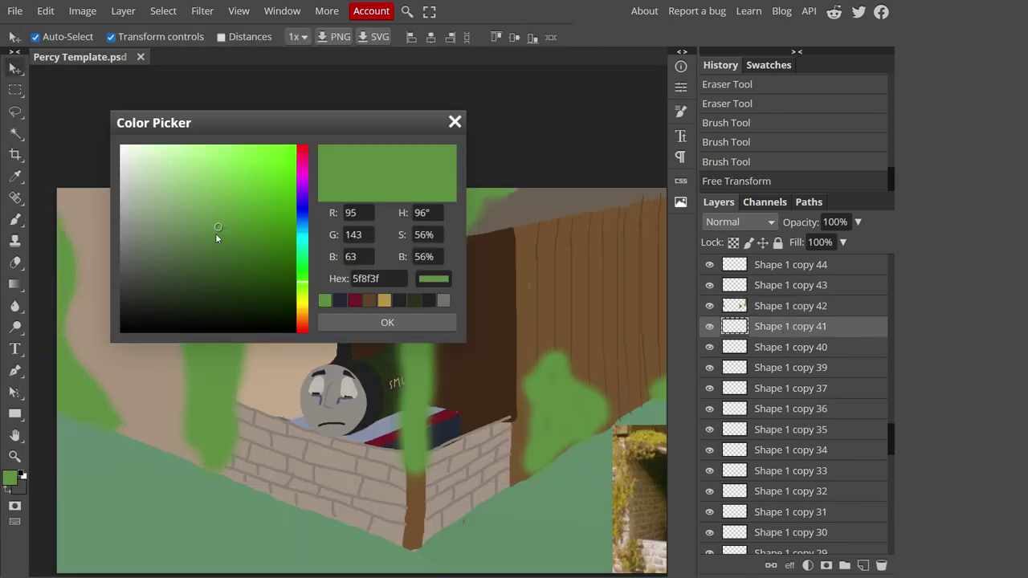
click(218, 232)
click(391, 321)
key(b)
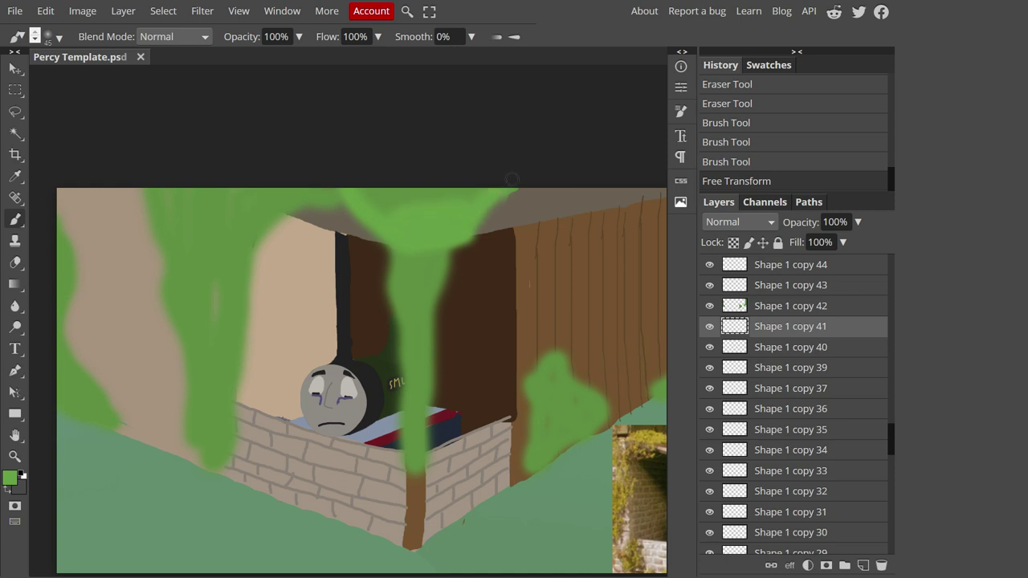
scroll(322, 207, down, 3)
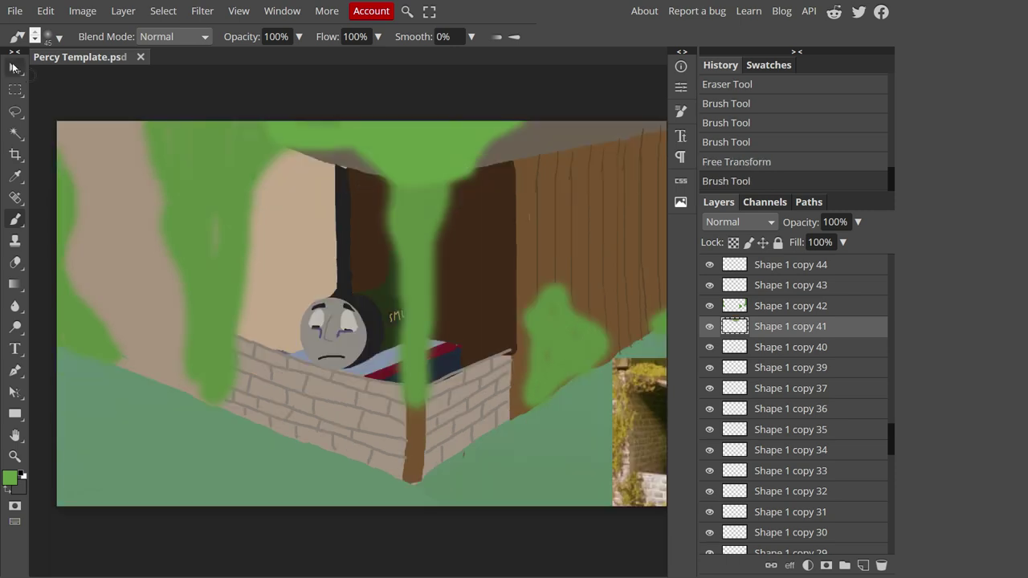
key(v)
Step: Paint a dark green window frame with crossing glazing bars on the beige wall, using a soft 30 px brush on Shape 1 copy 119
scroll(476, 412, up, 2)
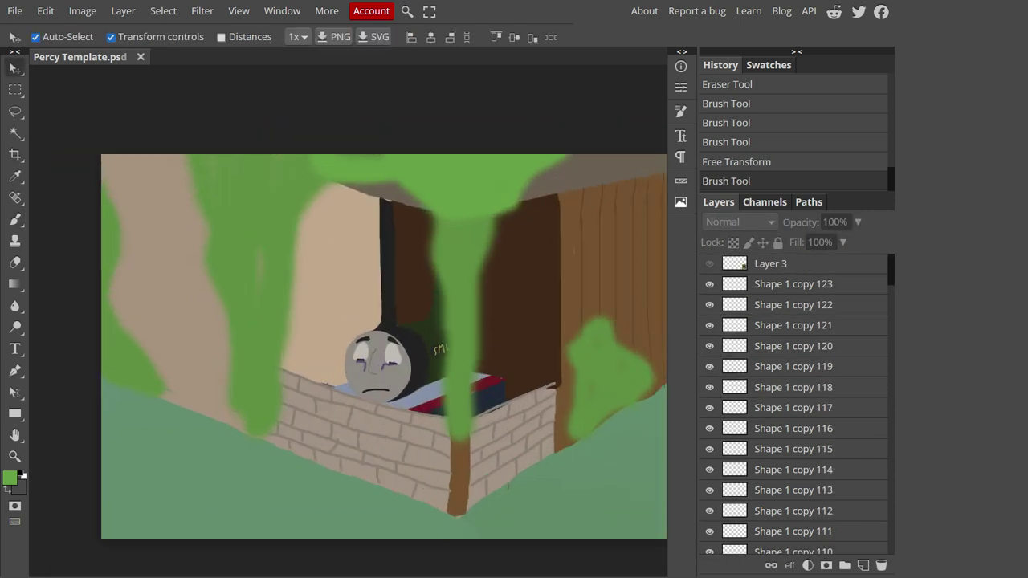
click(803, 369)
click(10, 477)
click(201, 264)
click(385, 321)
key(b)
drag(113, 203, 208, 223)
key(ctrl+z)
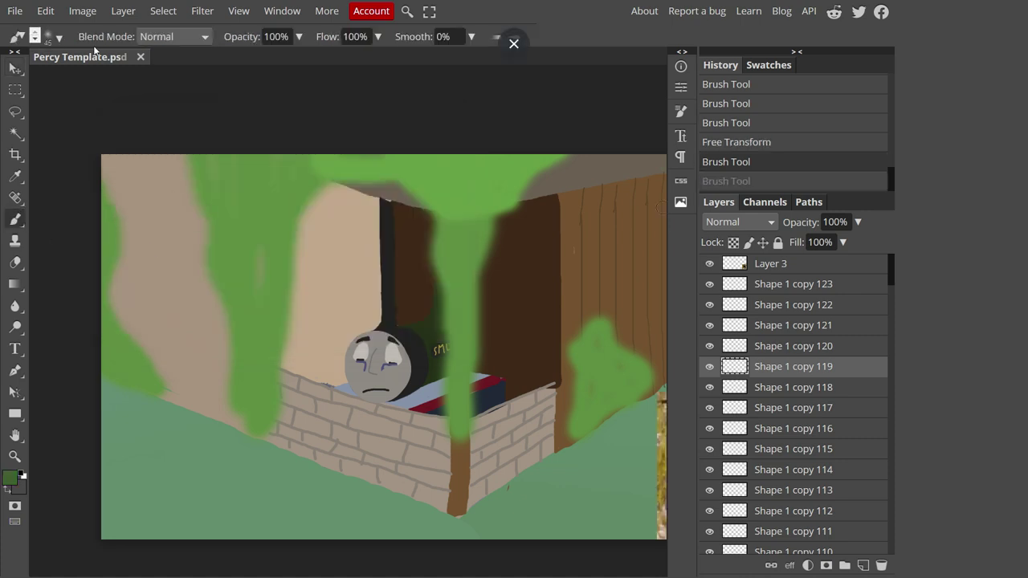
click(48, 37)
scroll(113, 204, up, 1)
drag(201, 110, 172, 110)
drag(112, 264, 193, 281)
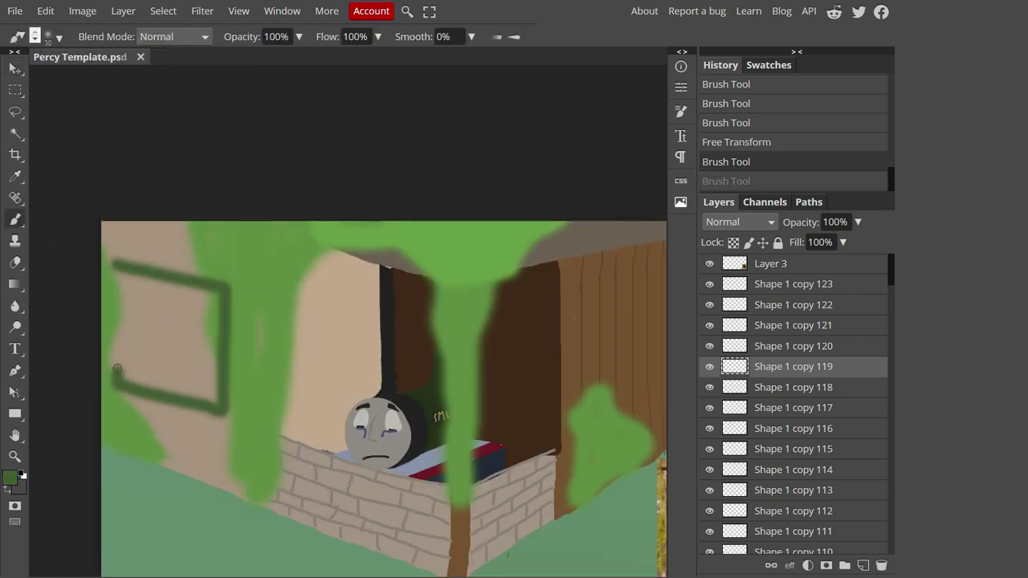
drag(118, 368, 117, 373)
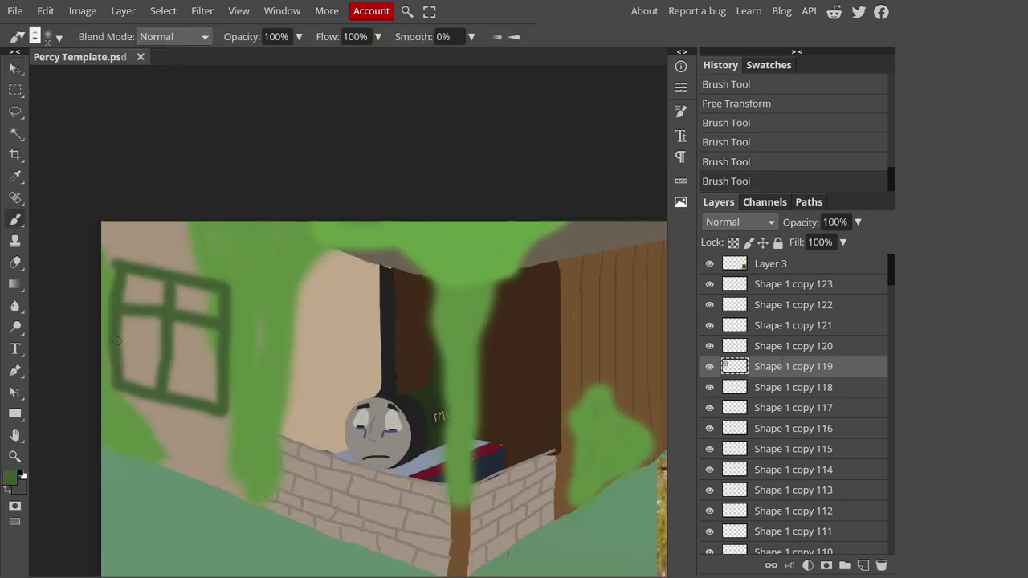
Step: Fill the window's panes with black using a soft 55 px brush on the Shape 1 copy 118 layer
click(803, 387)
click(9, 477)
click(201, 325)
click(386, 321)
click(48, 36)
drag(173, 110, 219, 110)
mouse_move(210, 392)
mouse_down()
mouse_move(146, 388)
mouse_move(142, 332)
mouse_move(198, 358)
mouse_move(186, 385)
mouse_move(215, 330)
mouse_move(191, 333)
mouse_move(133, 325)
mouse_up()
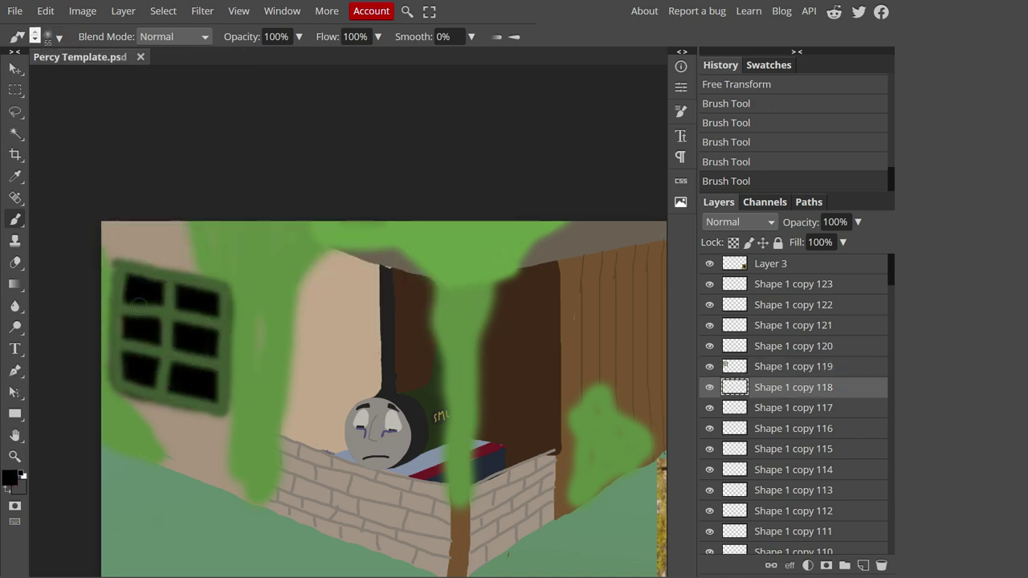
Step: Move the window layers Shape 1 copy 119 and 118 between Shape 1 copy 11 and Shape 1 copy 20, and deselect them
mouse_move(793, 366)
mouse_down()
mouse_move(803, 552)
mouse_move(803, 533)
mouse_up()
drag(816, 423, 810, 291)
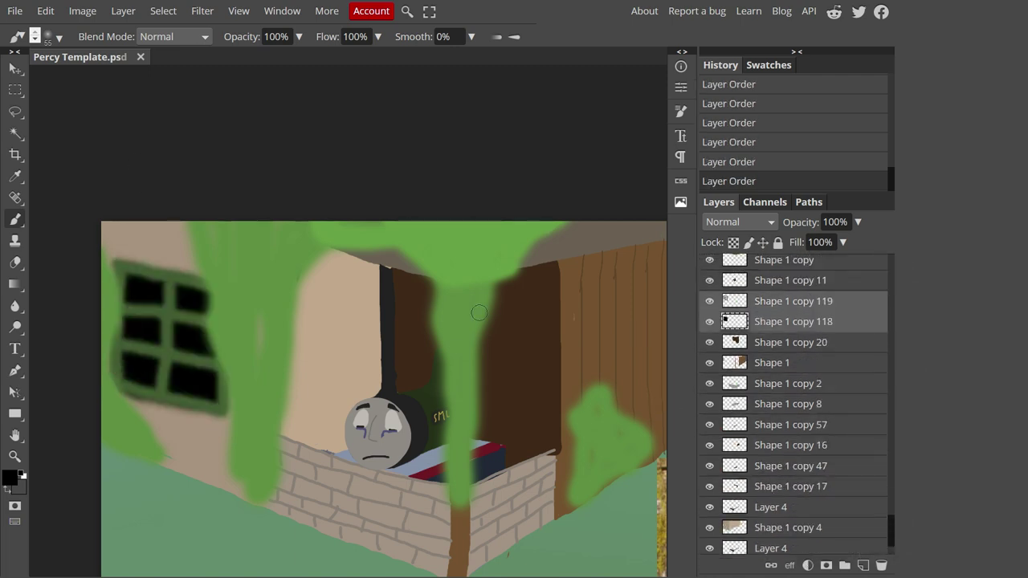
key(v)
click(276, 129)
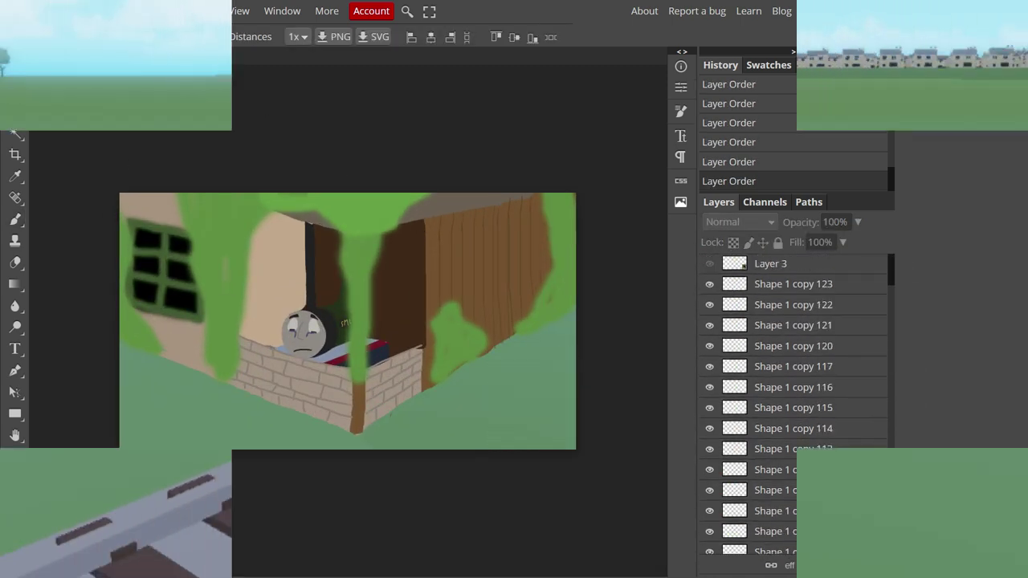